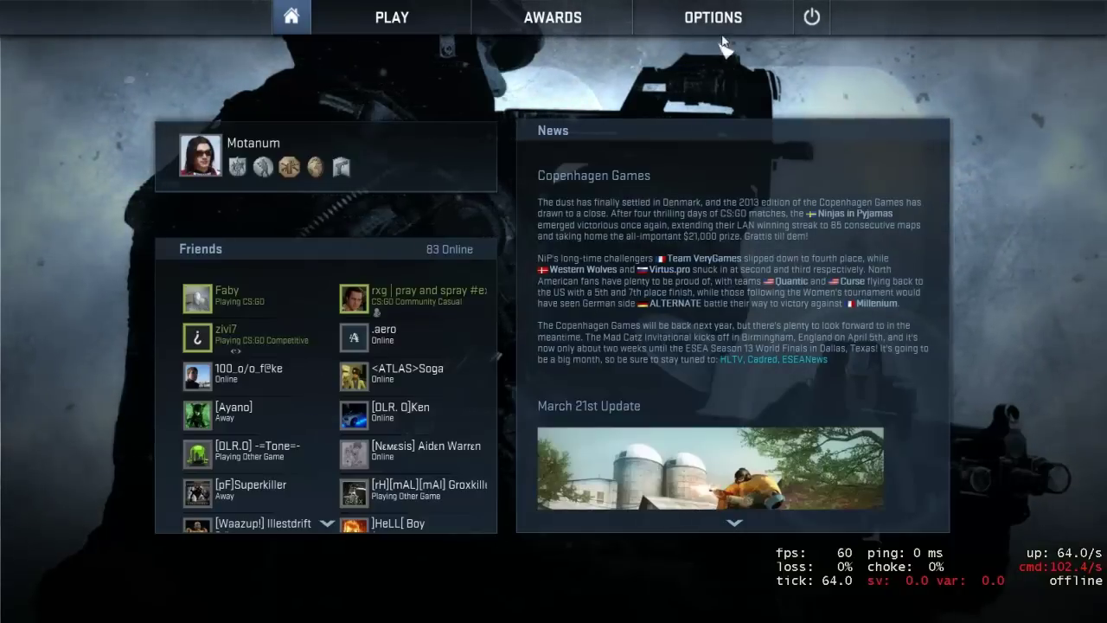
# - Bring up the OPTIONS dropdown with its controller, keyboard/mouse, game, video and audio categories
pyautogui.moveTo(732, 29)
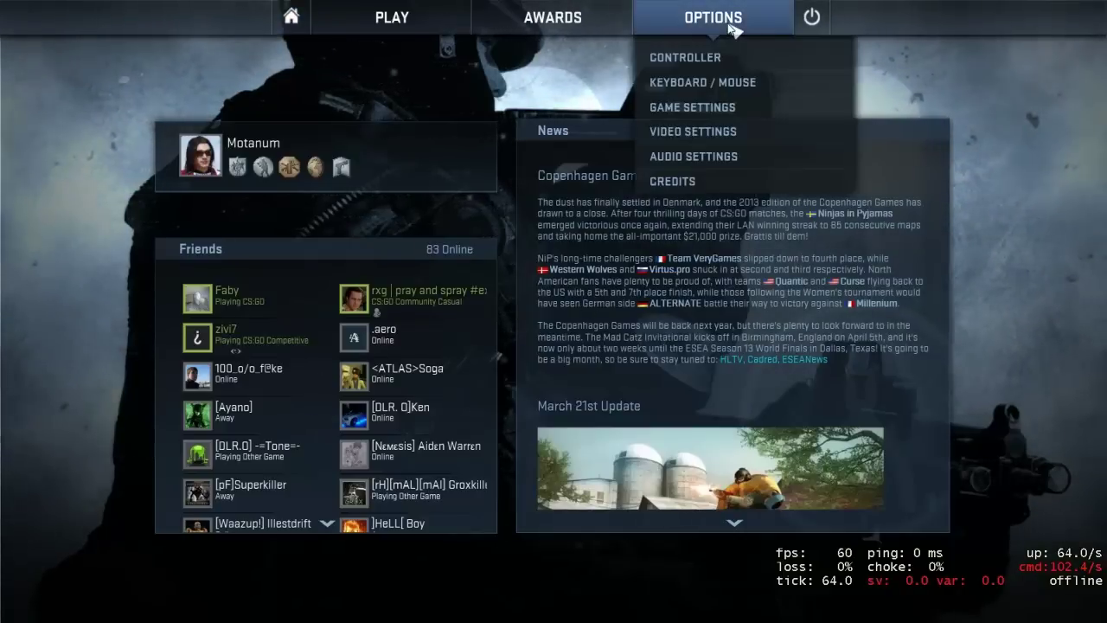
# - Go to VIDEO SETTINGS, then bring up the developer console over it
pyautogui.click(717, 132)
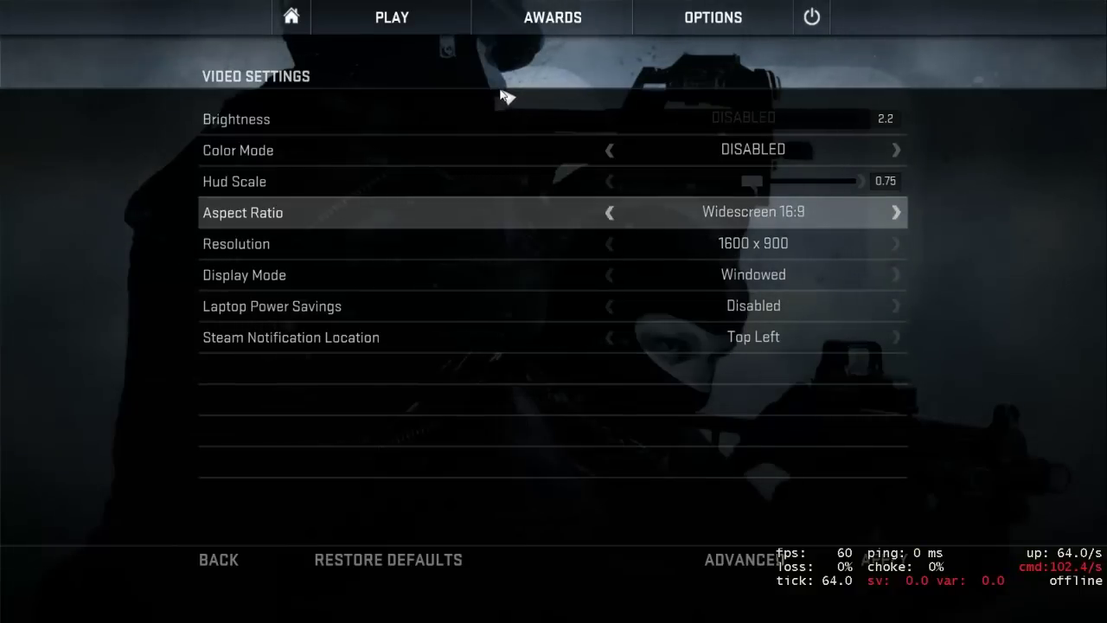
pyautogui.press('`')
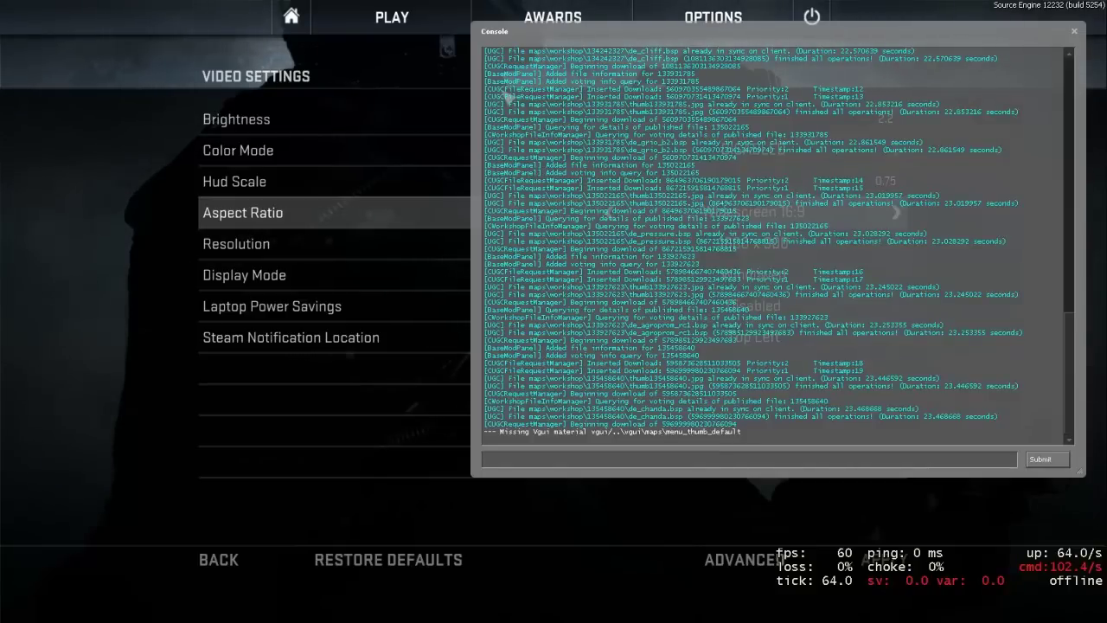
# - Run the 'map de_cliff' console command to start loading de_cliff
pyautogui.write('de_cl')
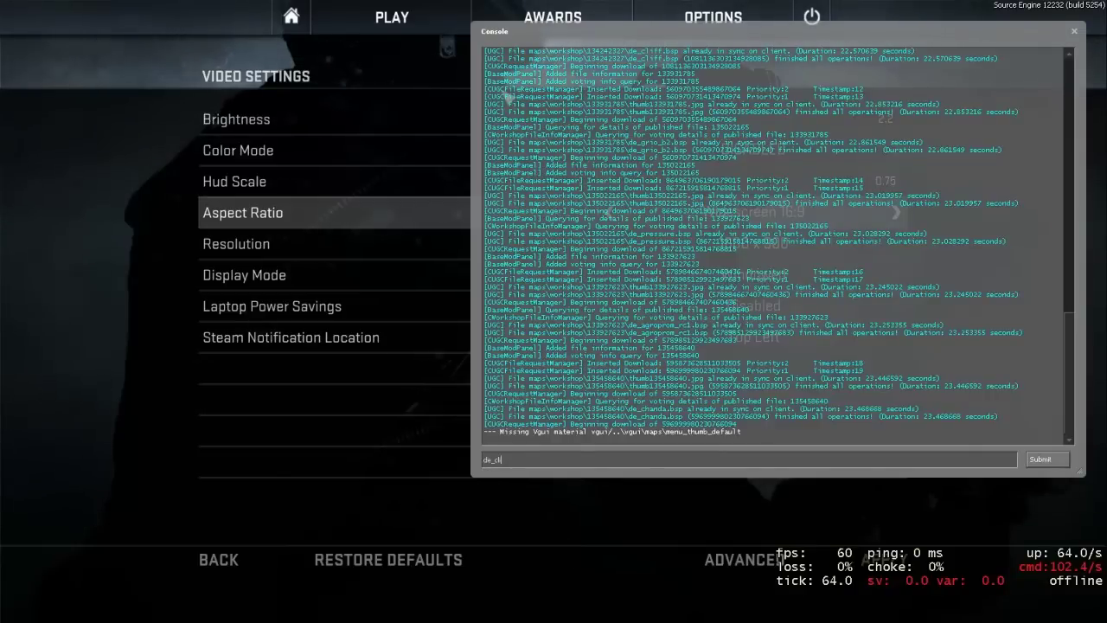
pyautogui.press('BackSpace')
pyautogui.press('BackSpace')
pyautogui.press('BackSpace')
pyautogui.write('map de_cliff backup pack')
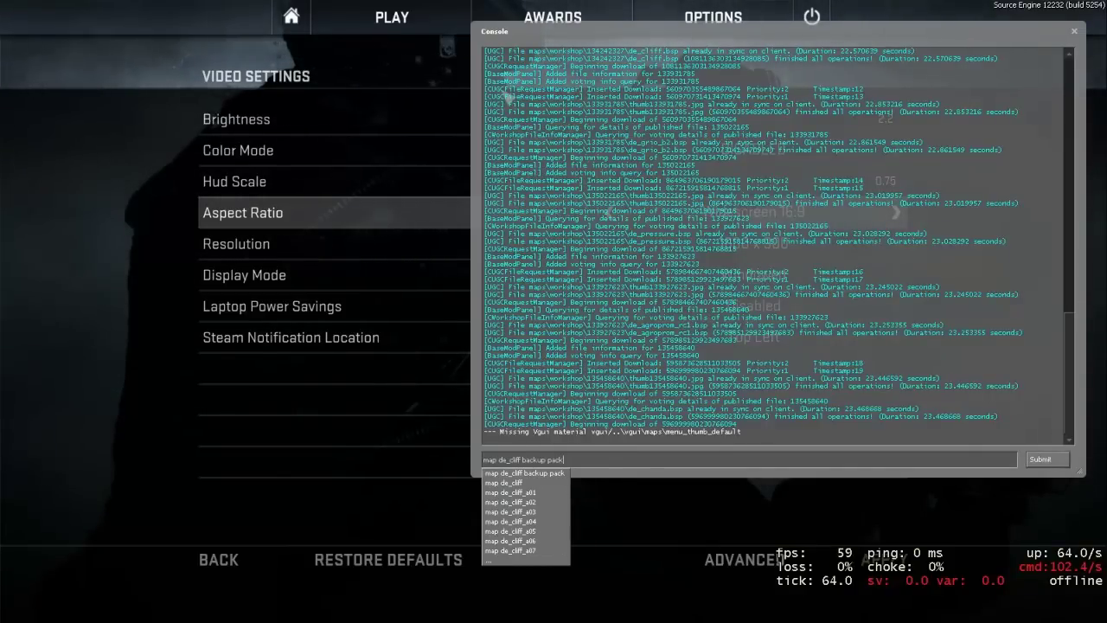
pyautogui.press('Return')
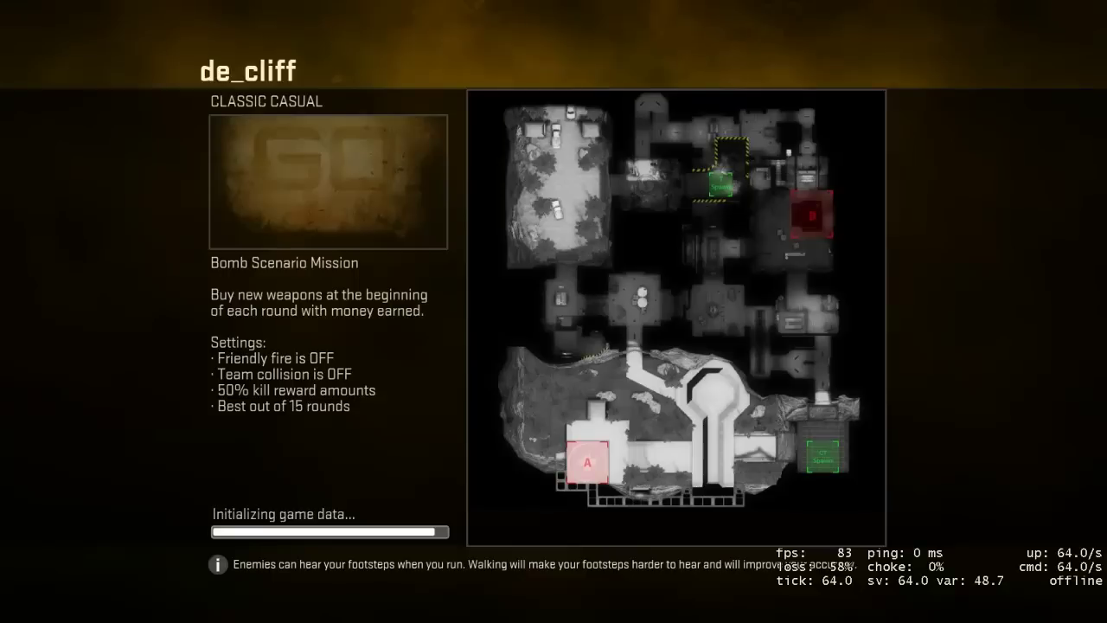
# - Join the match as a Counter-Terrorist and kick all bots with bot_kick
pyautogui.click(341, 527)
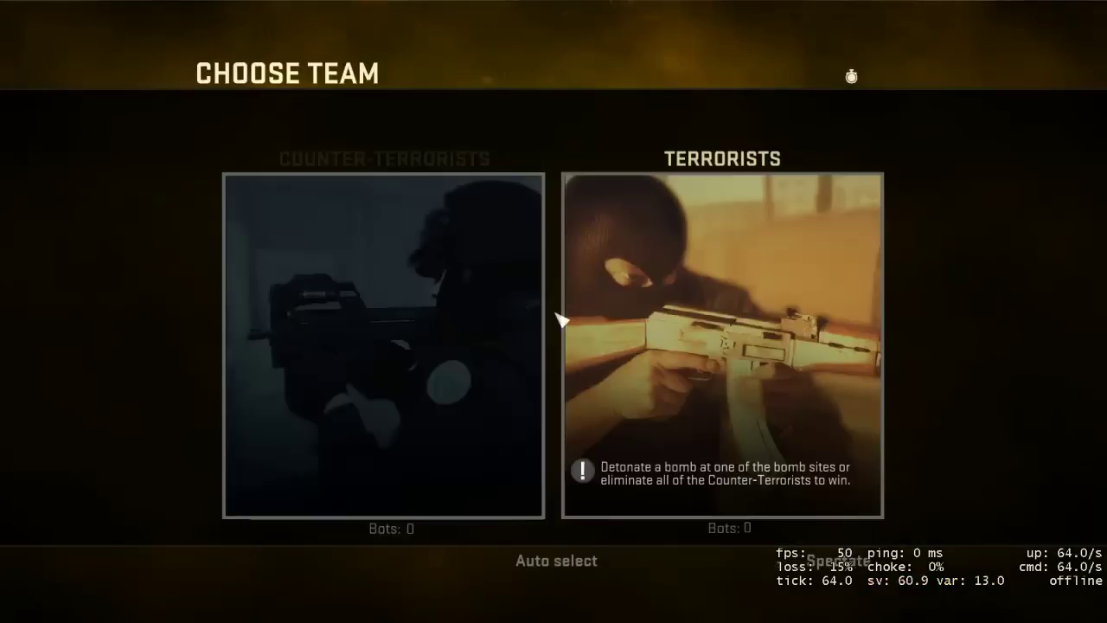
pyautogui.click(516, 347)
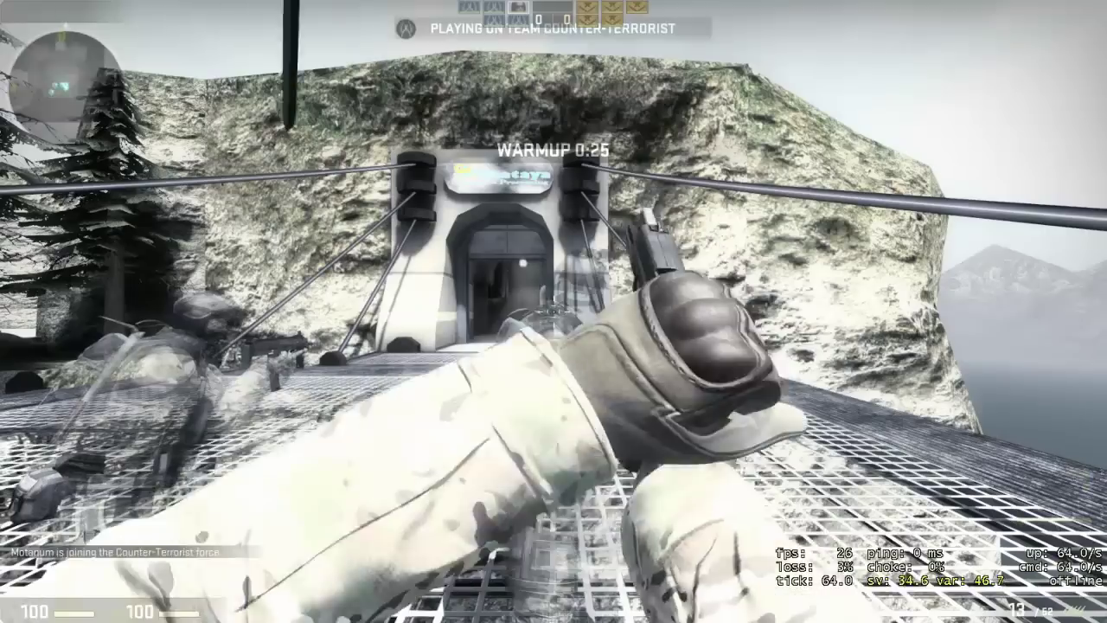
pyautogui.press('`')
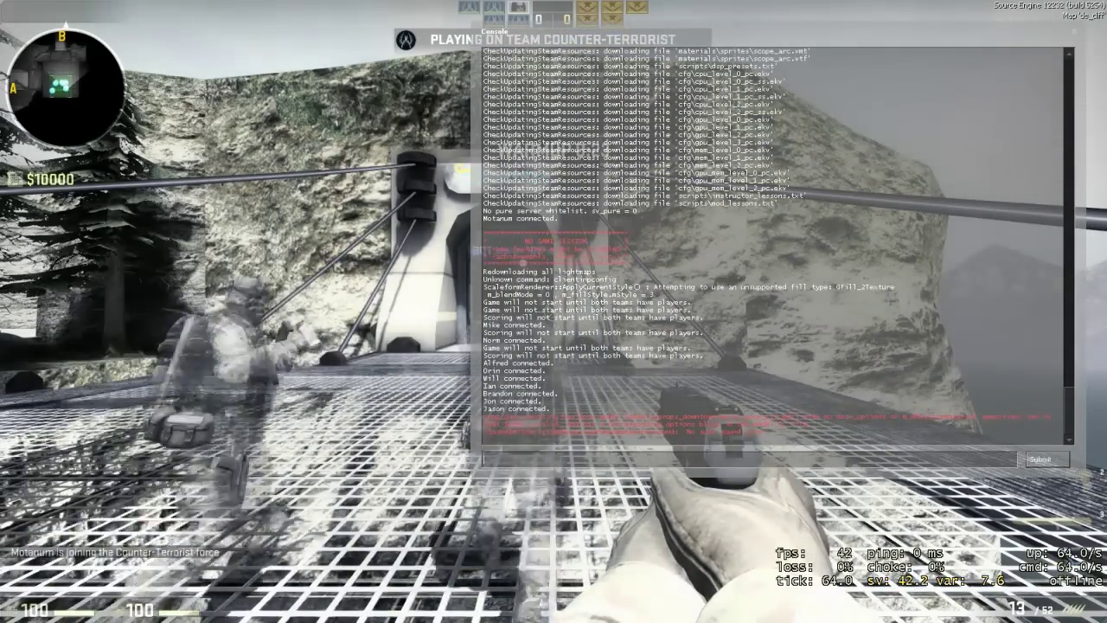
pyautogui.write('bot_')
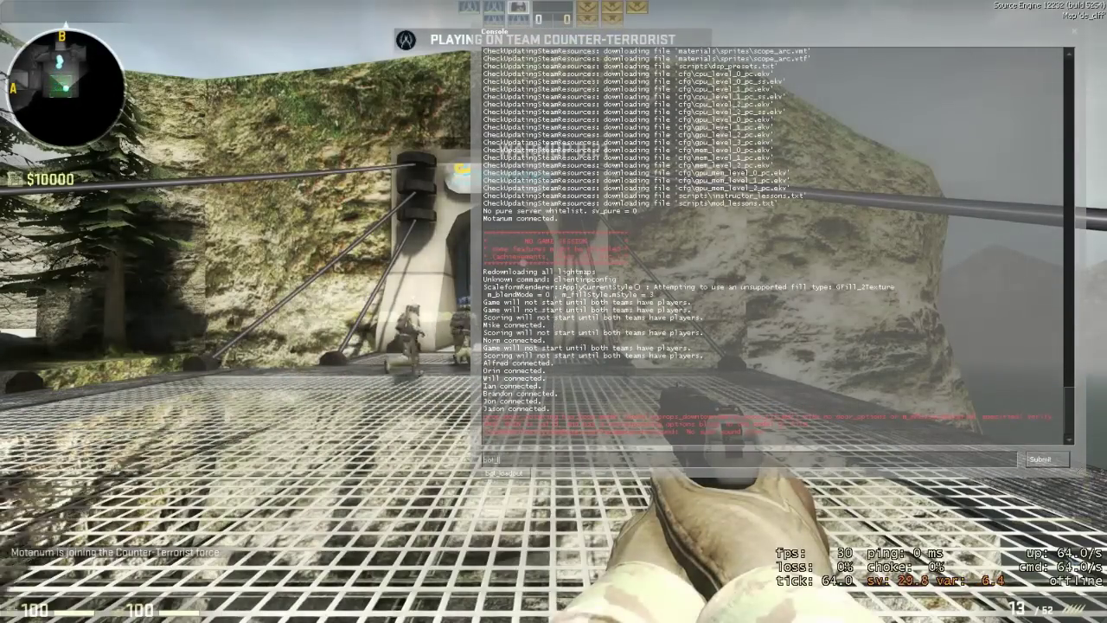
pyautogui.write('kick')
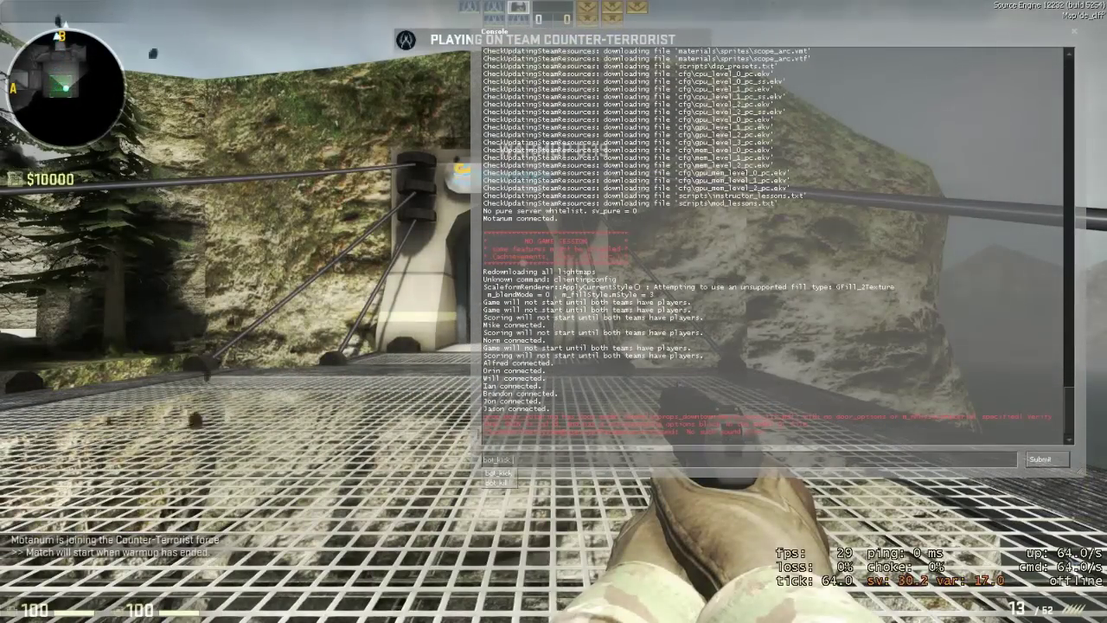
pyautogui.press('Return')
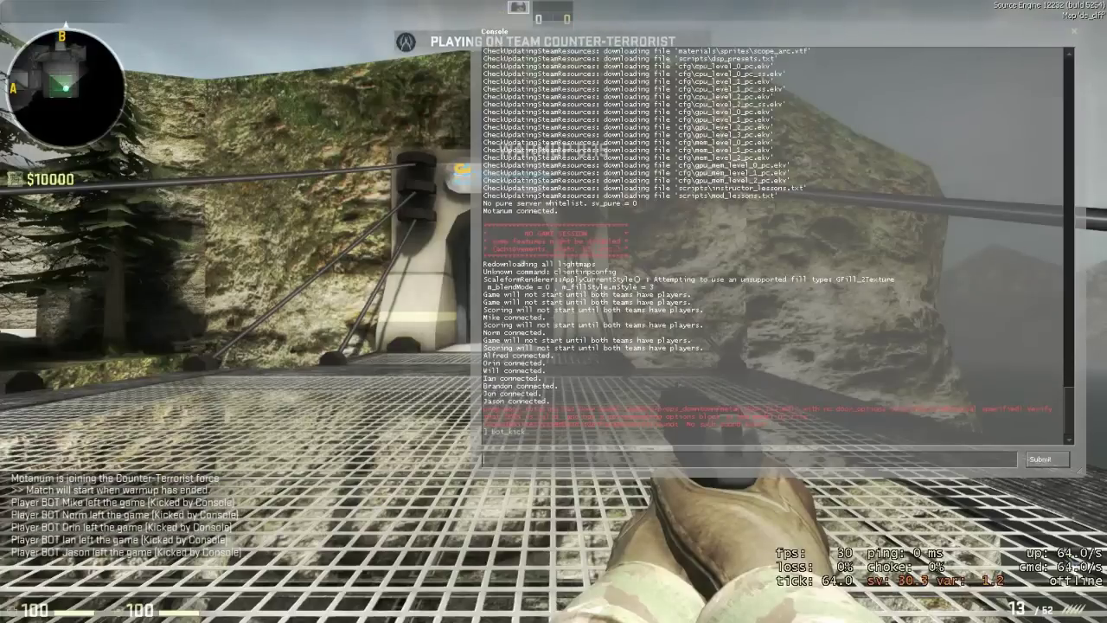
# - Close the console, switch from the pistol to the knife, and reopen the console
pyautogui.press('`')
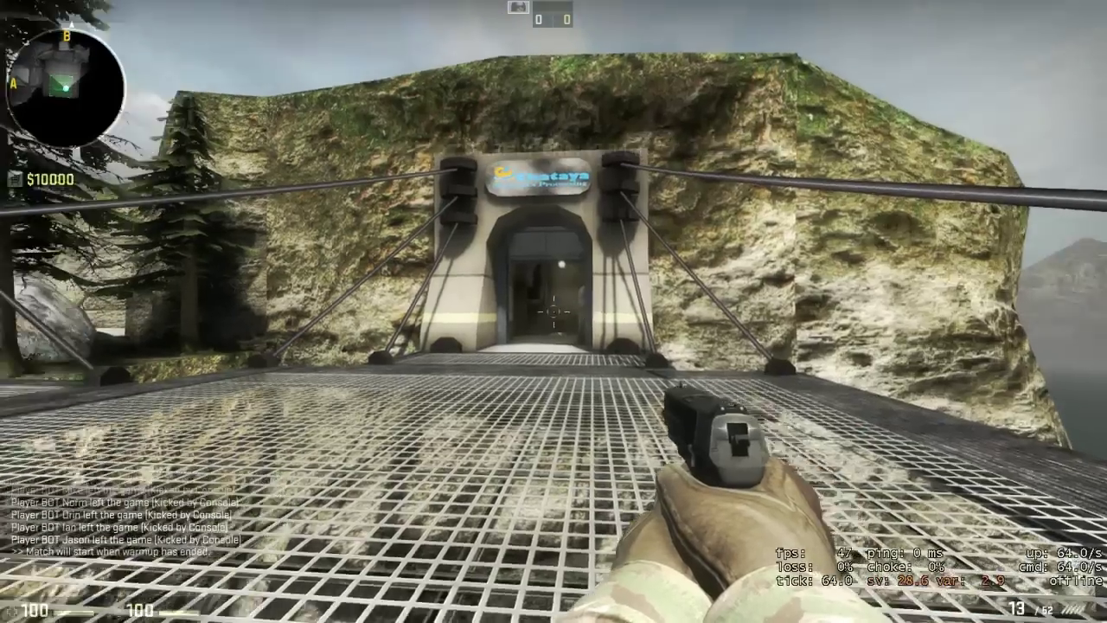
pyautogui.press('3')
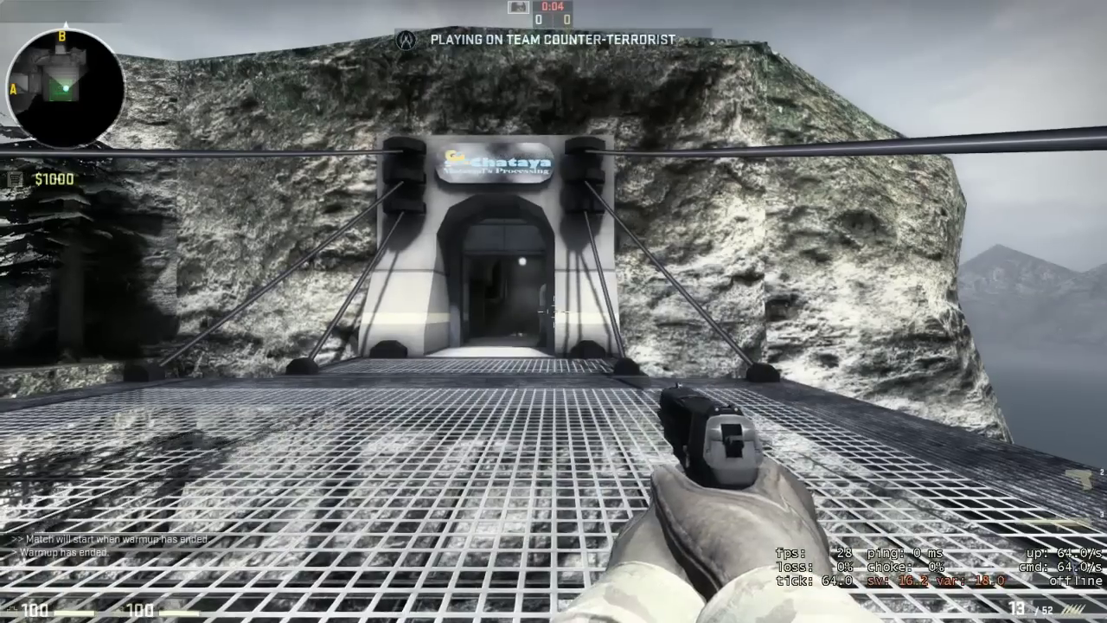
pyautogui.press('3')
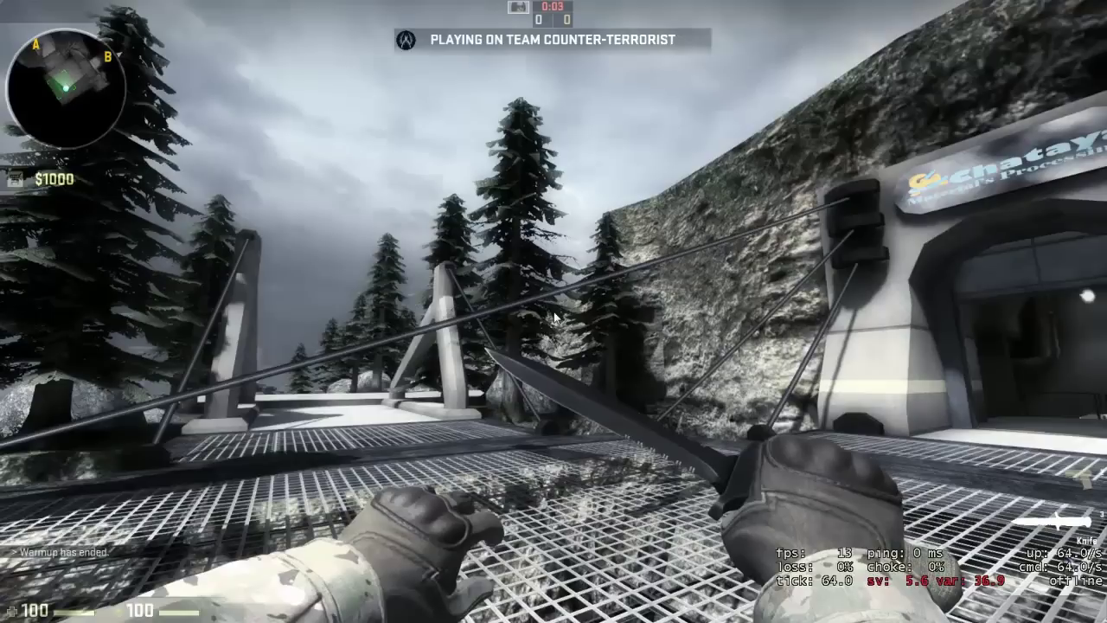
pyautogui.press('`')
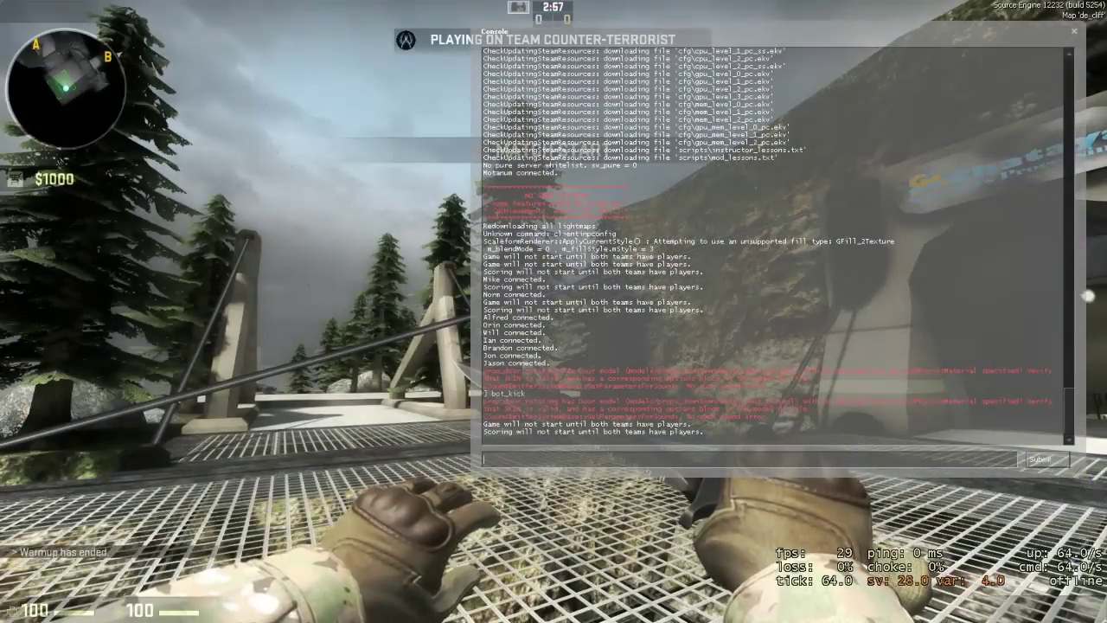
# - Enable sv_cheats 1 and hide the HUD, net_graph and viewmodel (cl_drawhud 0, net_graph 0, r_drawviewmodel 0)
pyautogui.write('w')
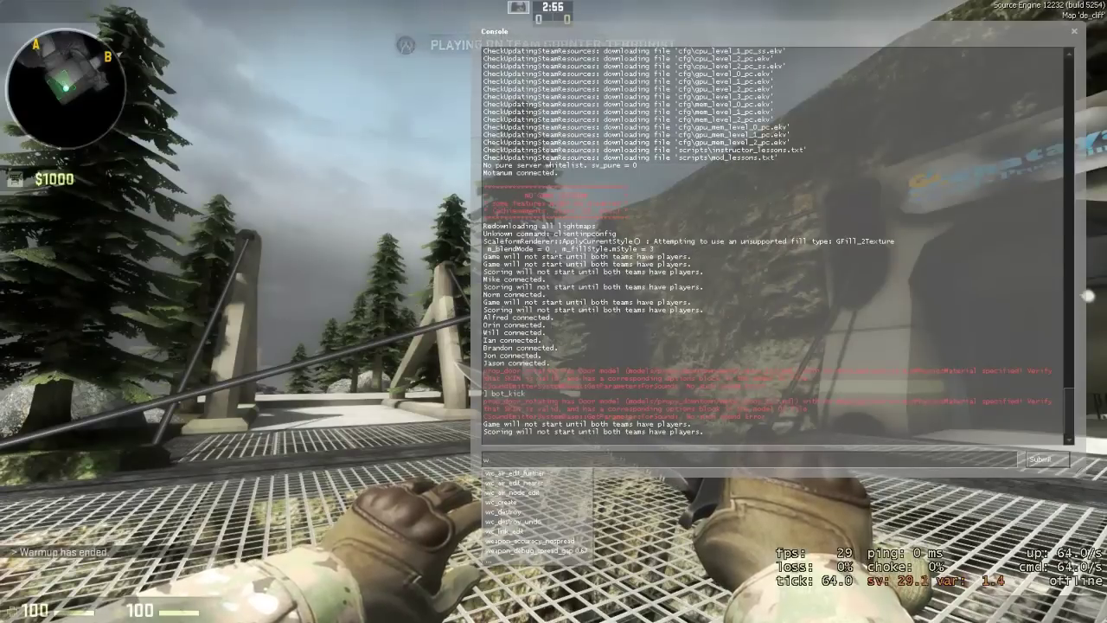
pyautogui.press('BackSpace')
pyautogui.write('s')
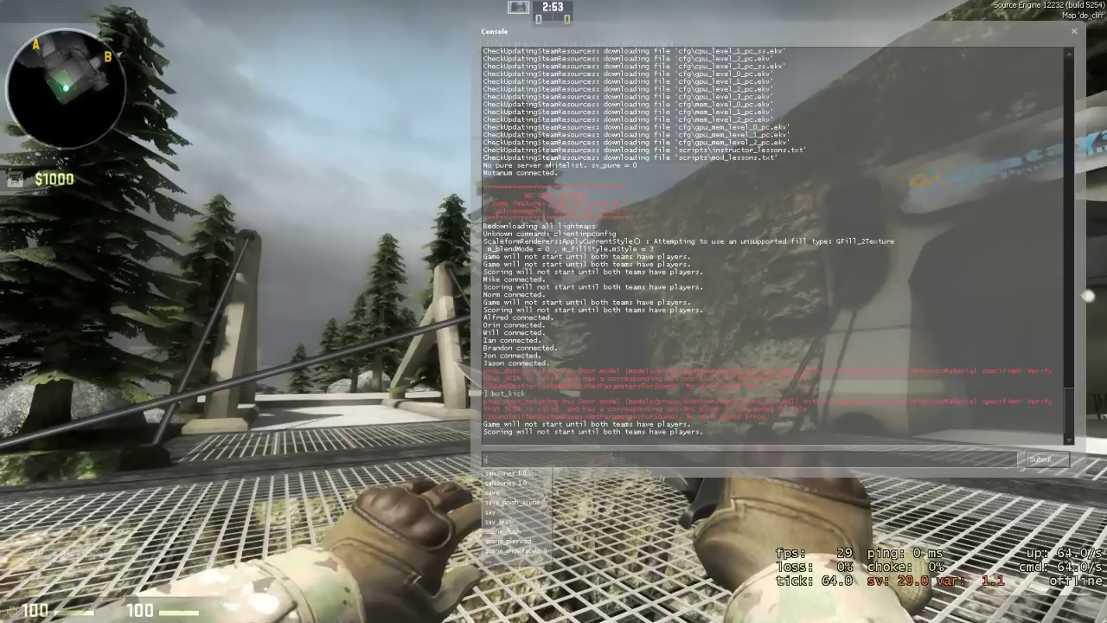
pyautogui.write('v_cheats')
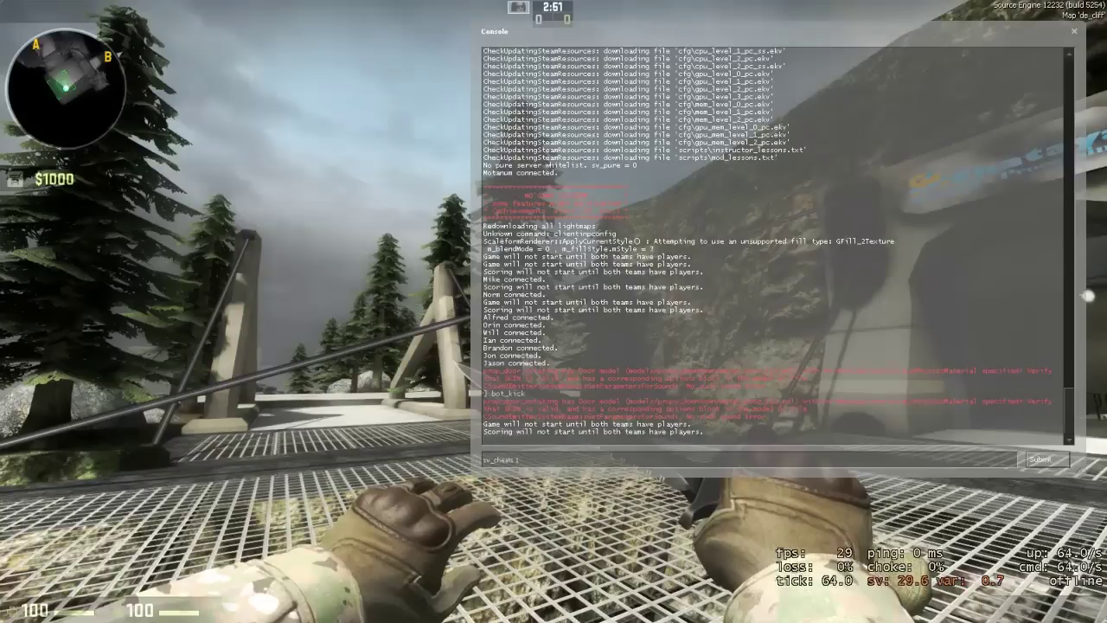
pyautogui.write(' 1')
pyautogui.press('Return')
pyautogui.write('cl_dr')
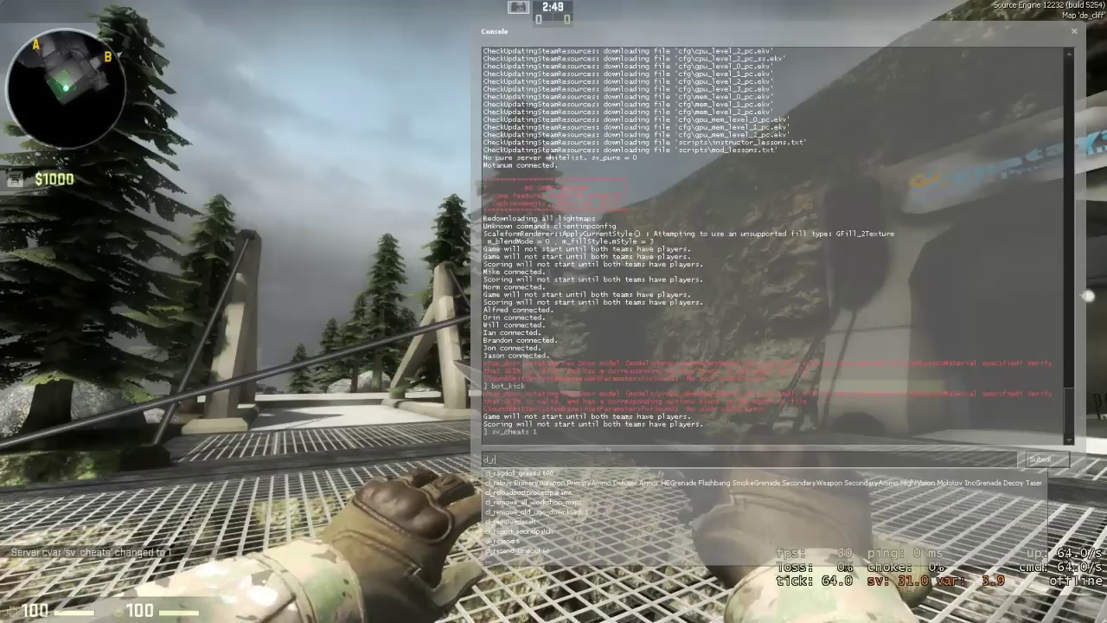
pyautogui.write('awhud')
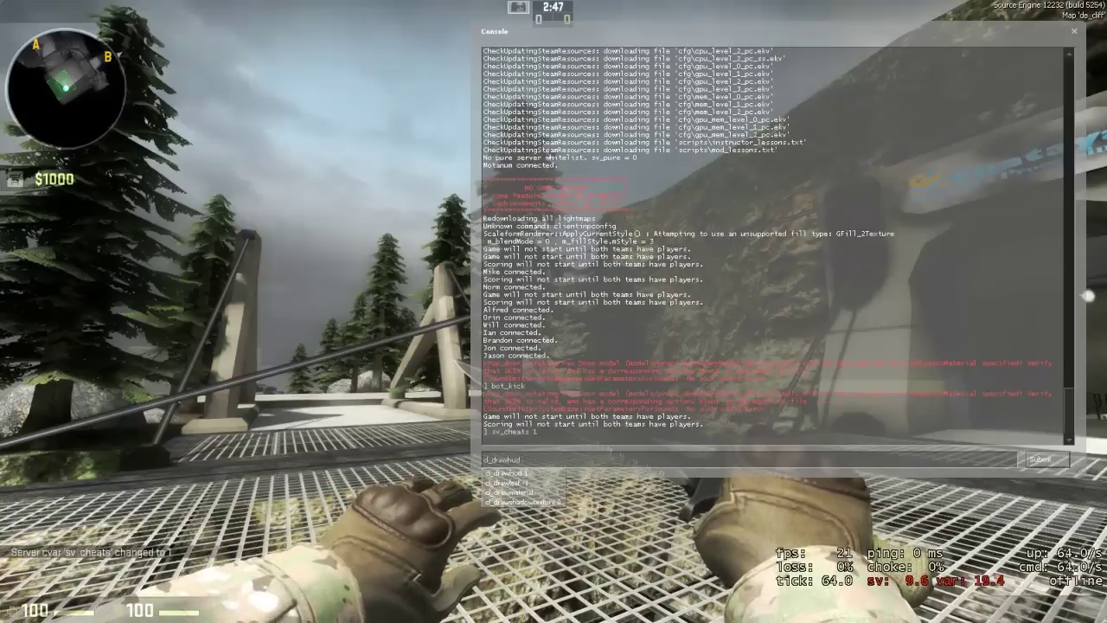
pyautogui.write(' 0')
pyautogui.press('Return')
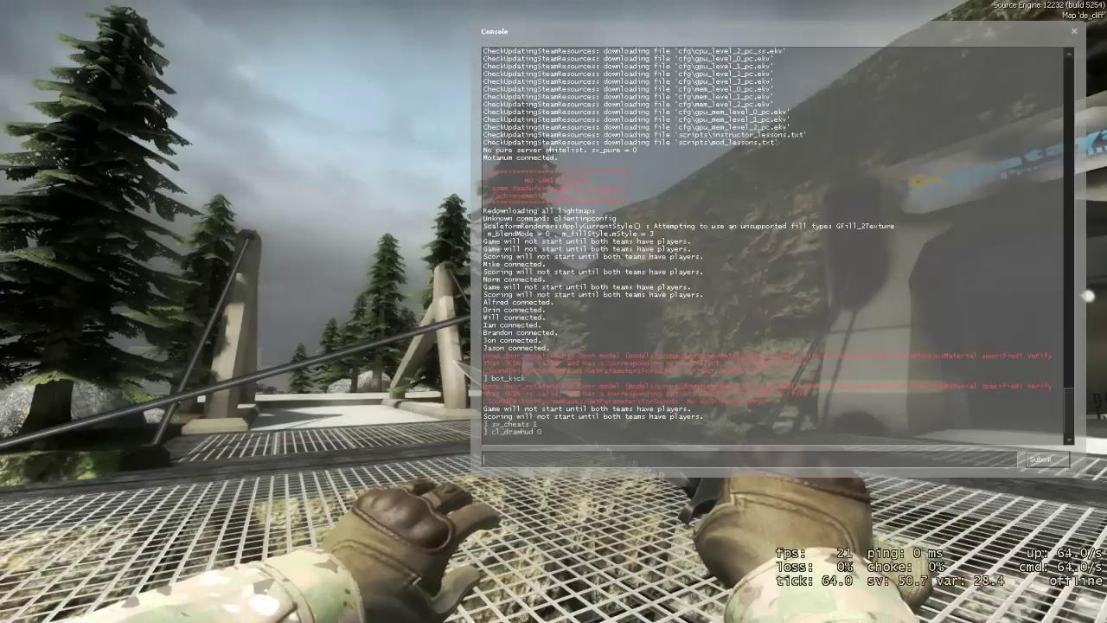
pyautogui.write('net_')
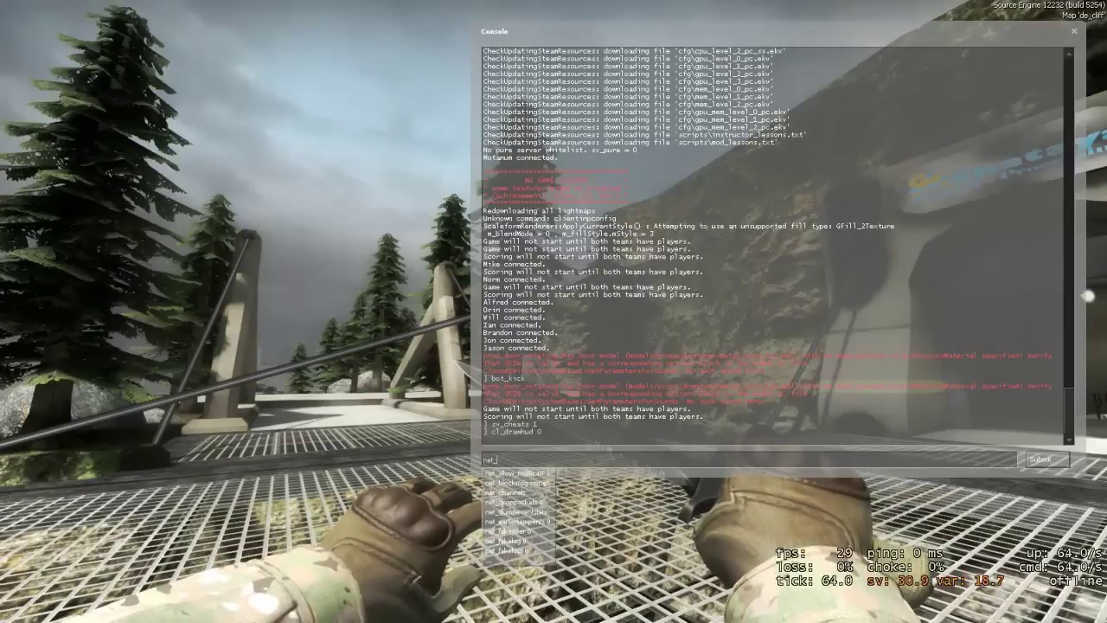
pyautogui.write('graph')
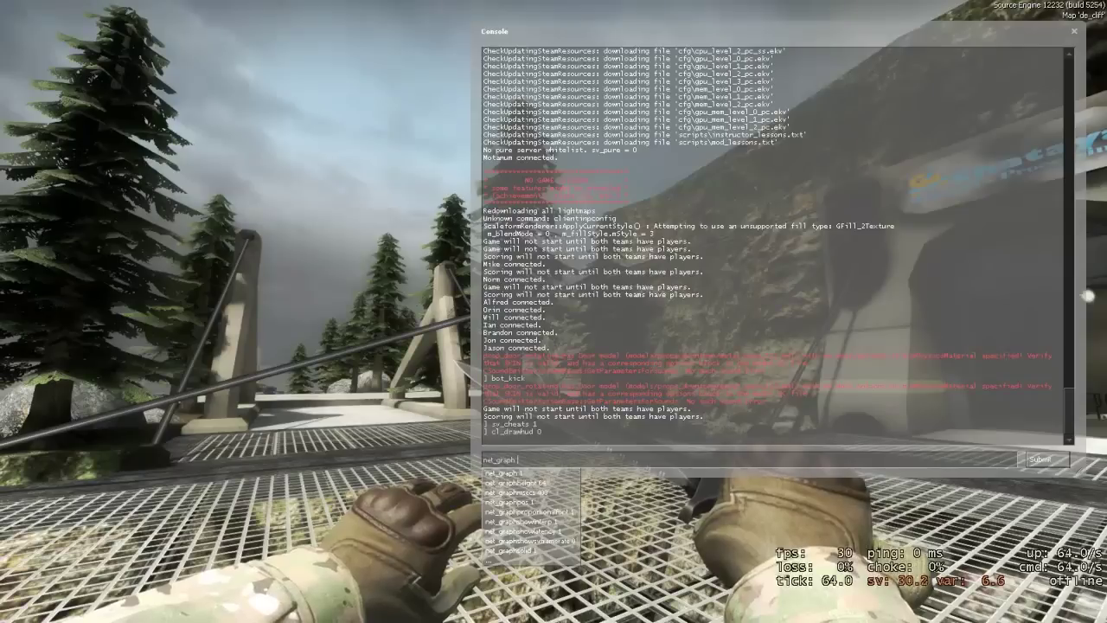
pyautogui.write(' 0')
pyautogui.press('Return')
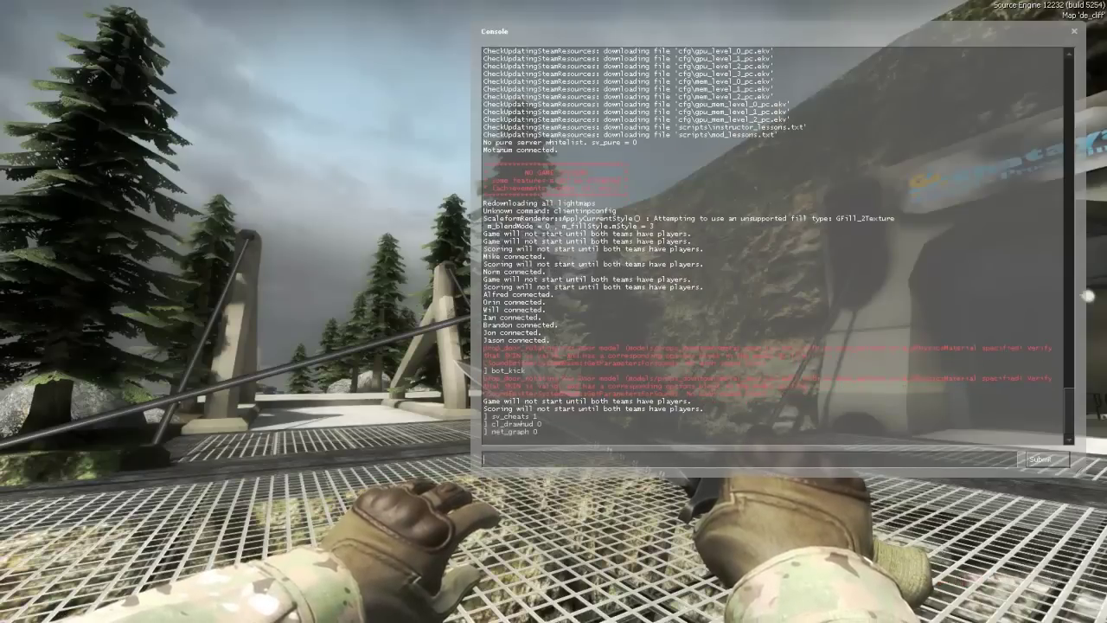
pyautogui.write('r_drawvi')
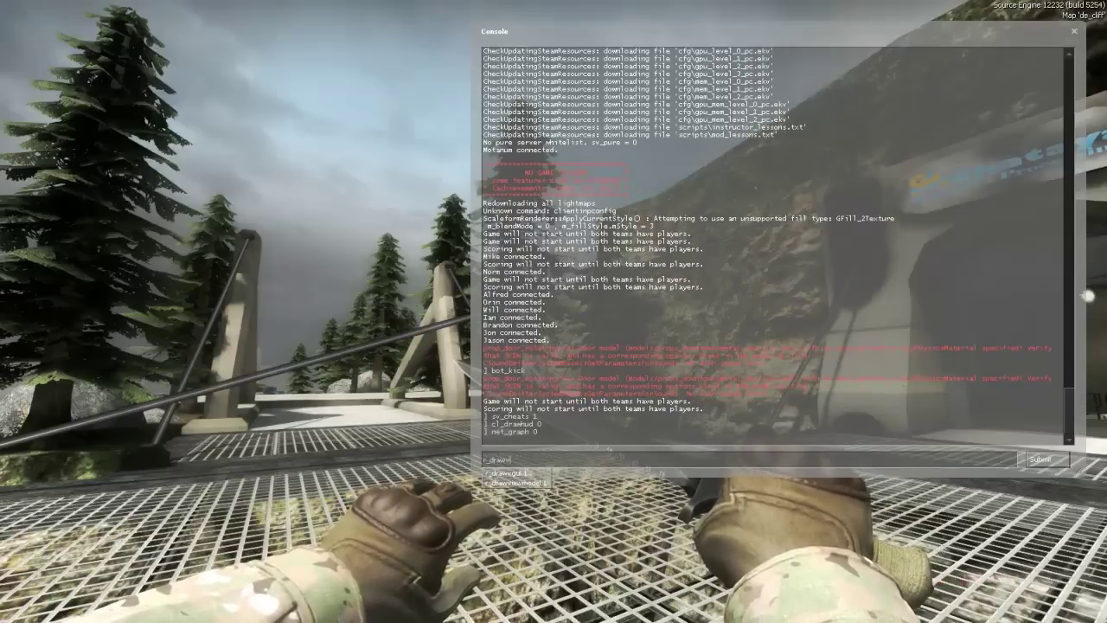
pyautogui.write('ewmodel 0')
pyautogui.press('Return')
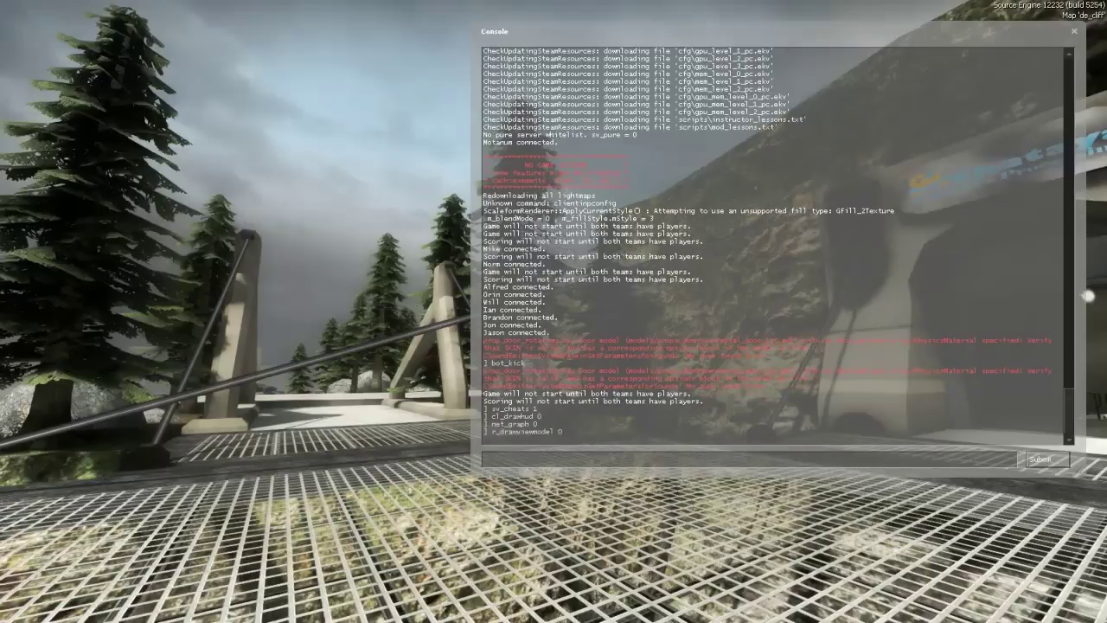
# - Hide the skybox and fog with r_skybox 0, fog_enable 0 and fog_override 1
pyautogui.write('r_')
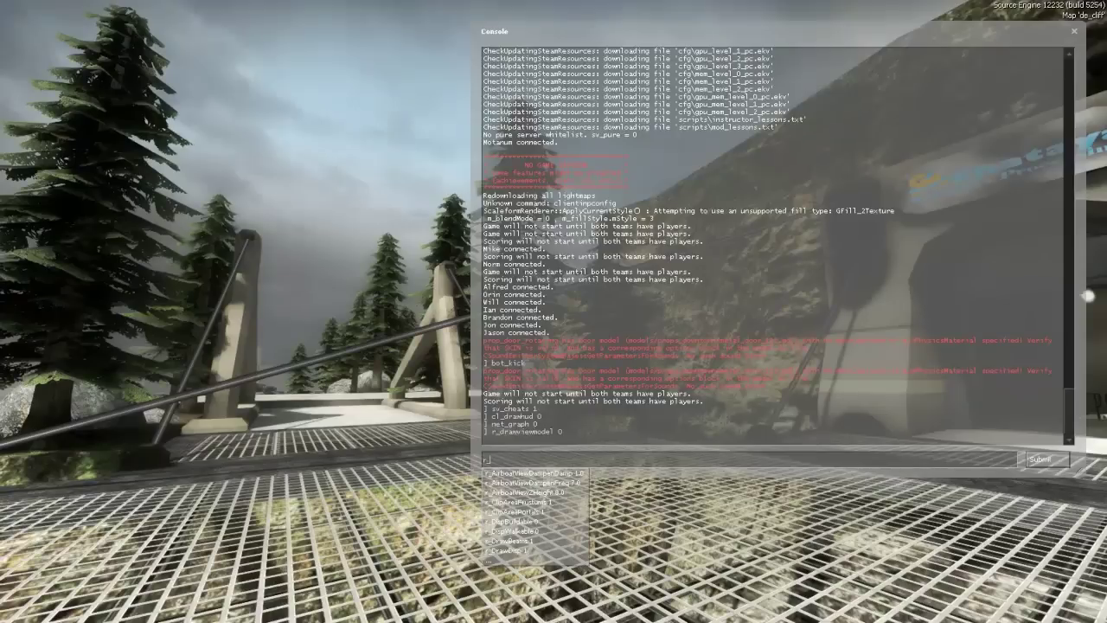
pyautogui.write('skybox')
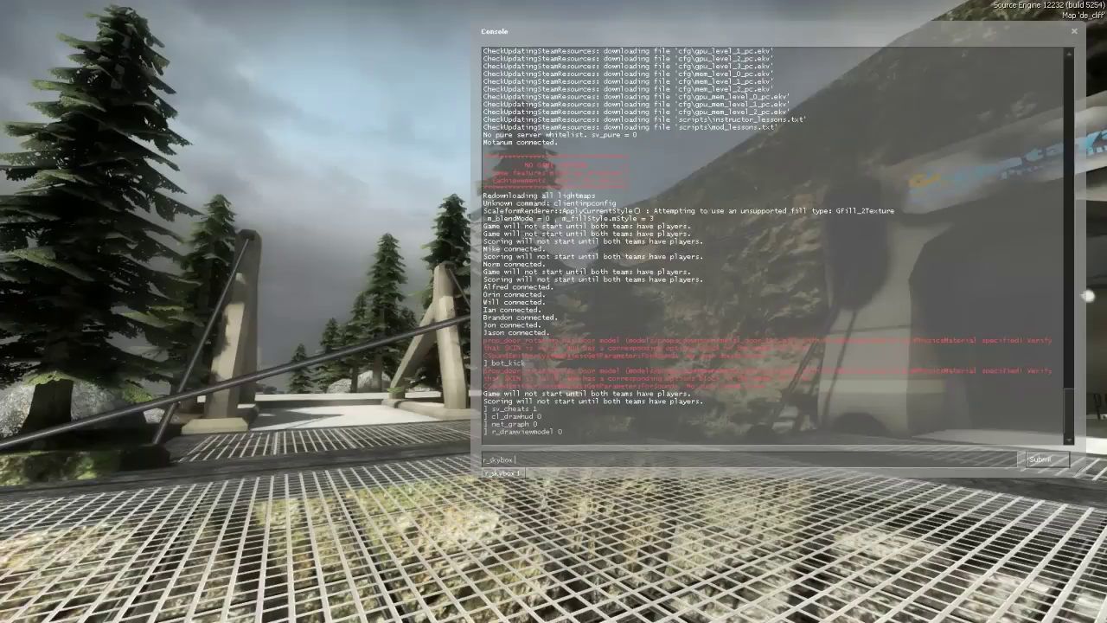
pyautogui.write(' 0')
pyautogui.press('Return')
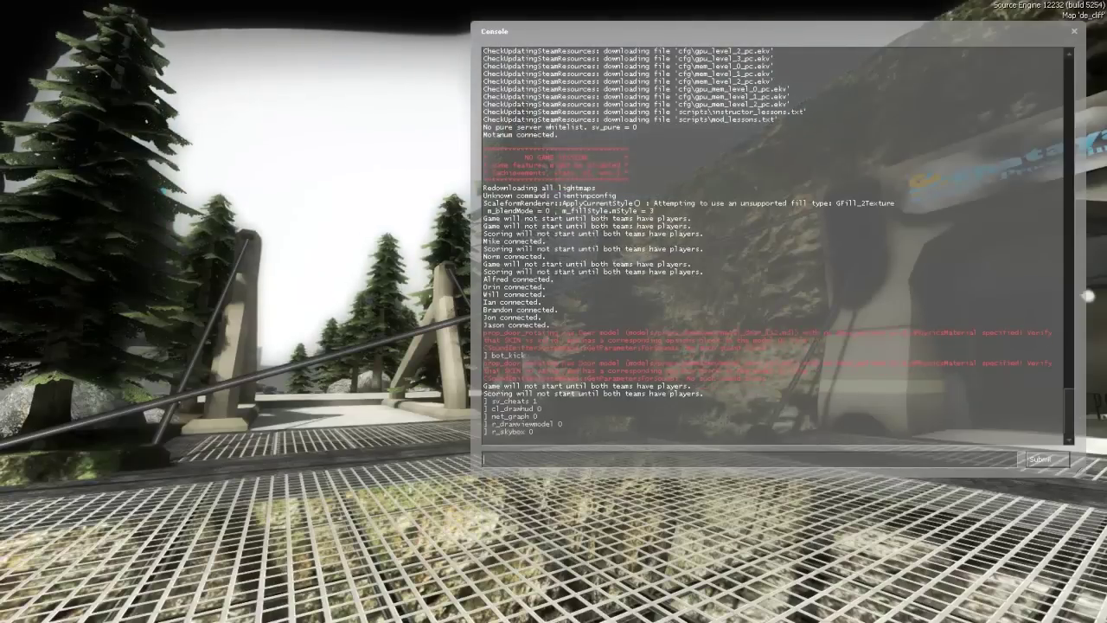
pyautogui.write('f')
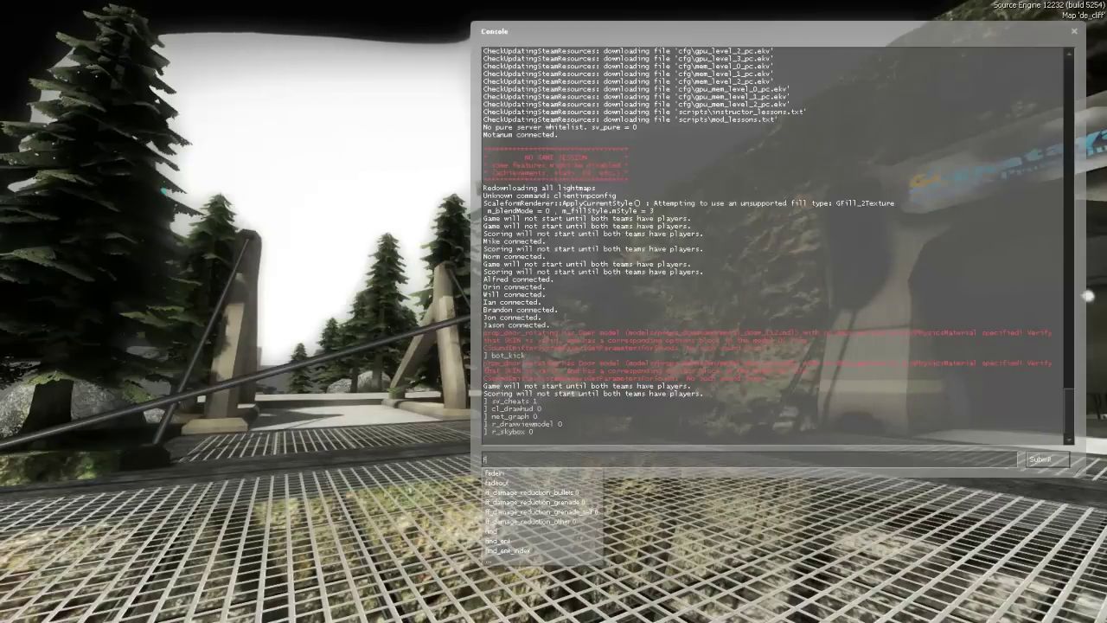
pyautogui.write('og')
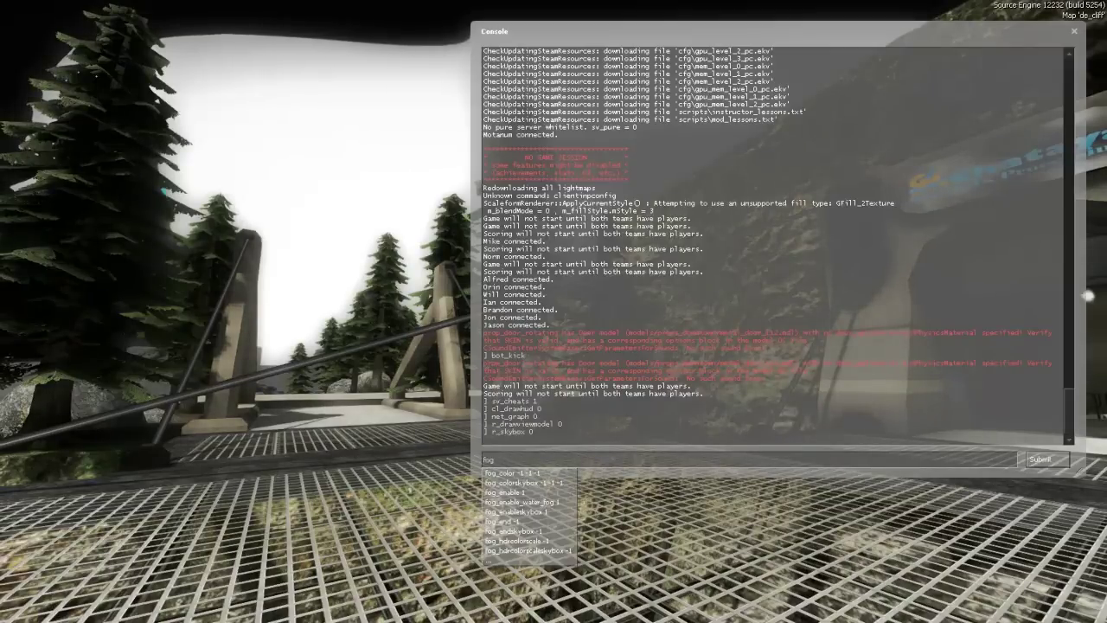
pyautogui.write('_enable 0')
pyautogui.press('Return')
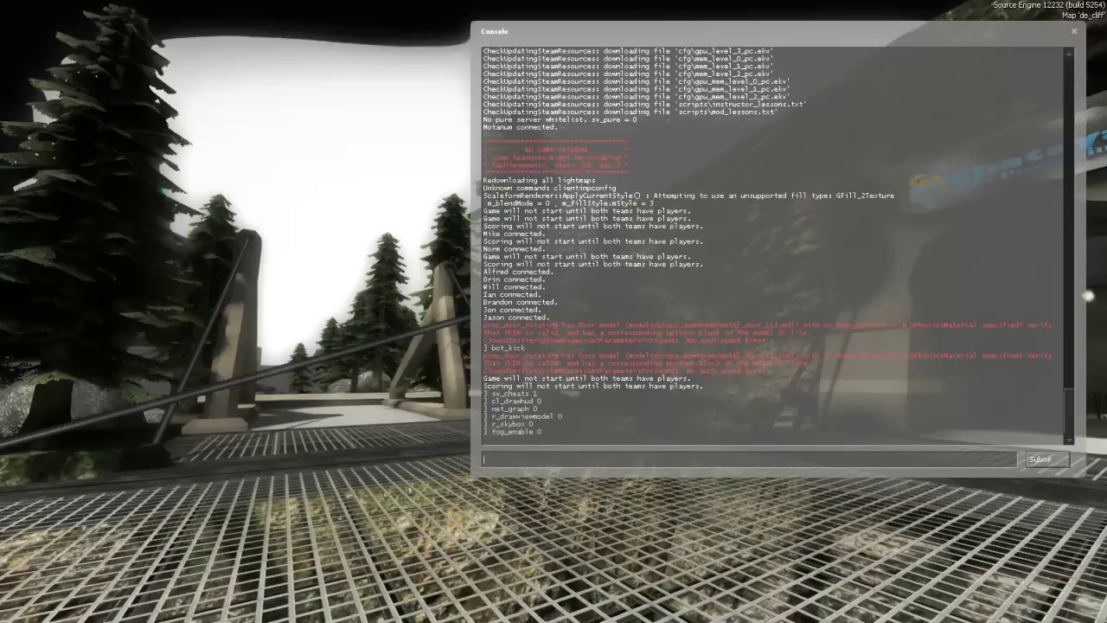
pyautogui.write('fog_over')
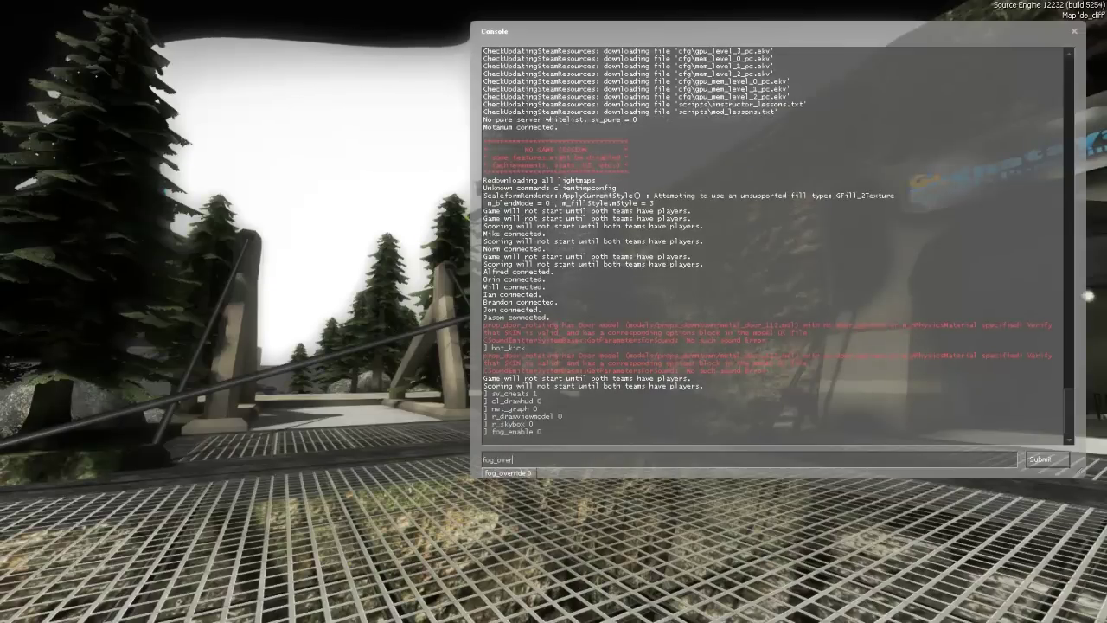
pyautogui.write('ride 1')
pyautogui.press('Return')
# - Switch de_cliff to a top-down level overview with cl_leveloverview 4
pyautogui.press('Escape')
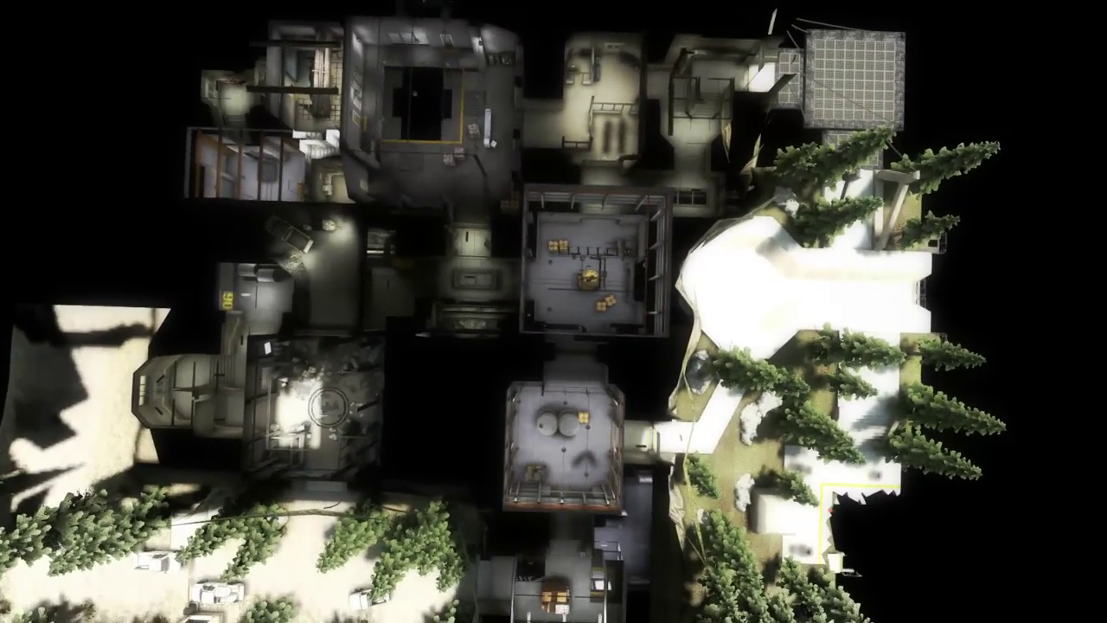
pyautogui.press('`')
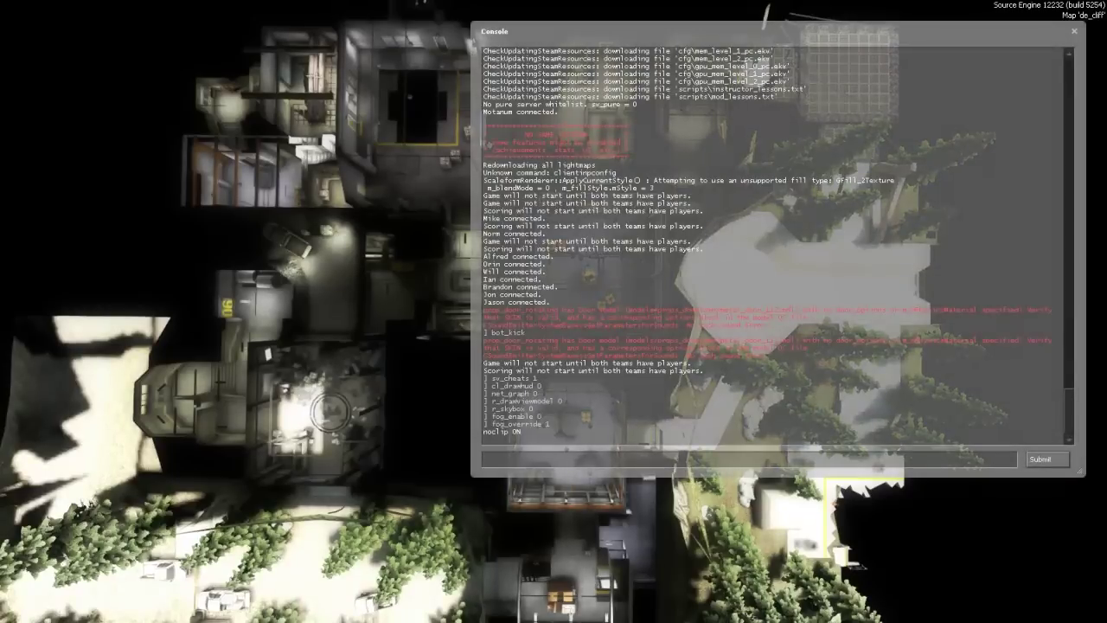
pyautogui.write('cl_leveloverview')
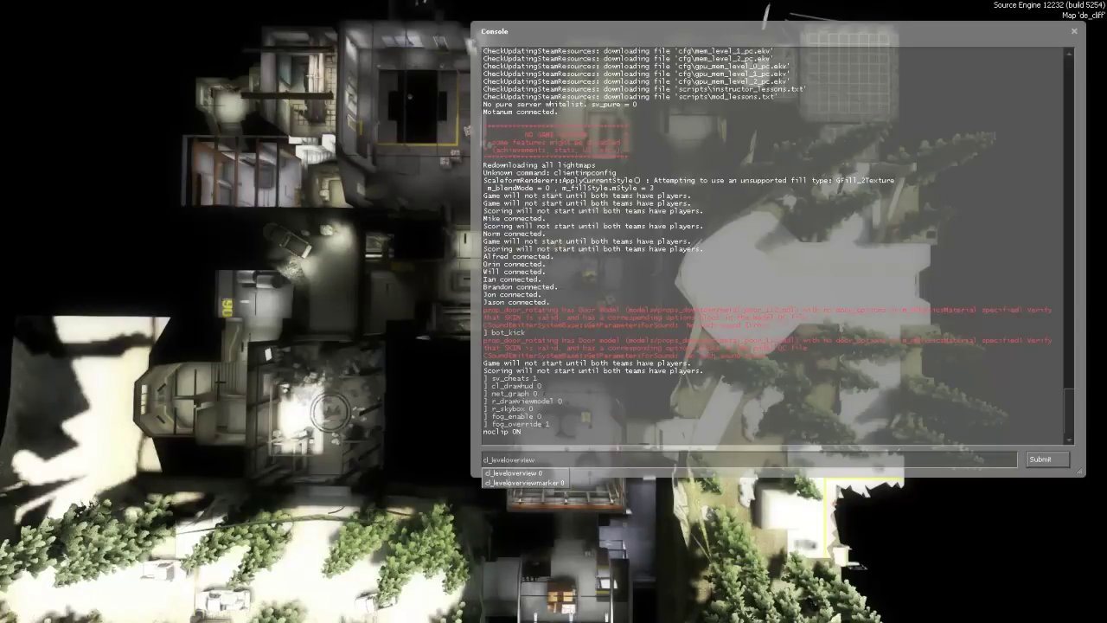
pyautogui.write(' 4')
pyautogui.press('Return')
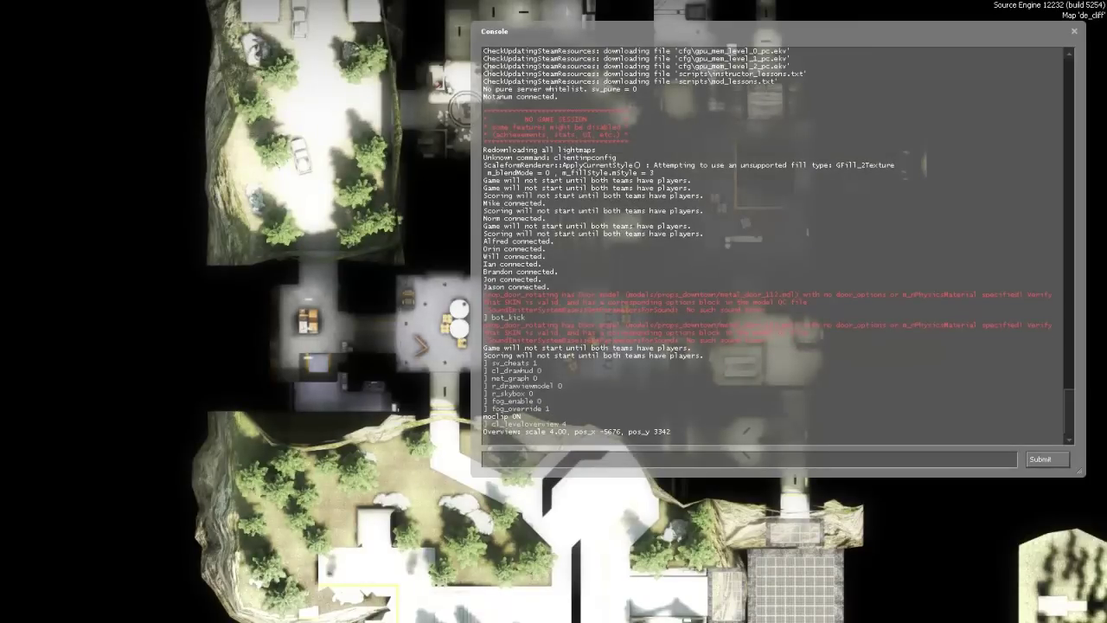
# - Pan the scale-4 overview across the map with the W key
pyautogui.press('`')
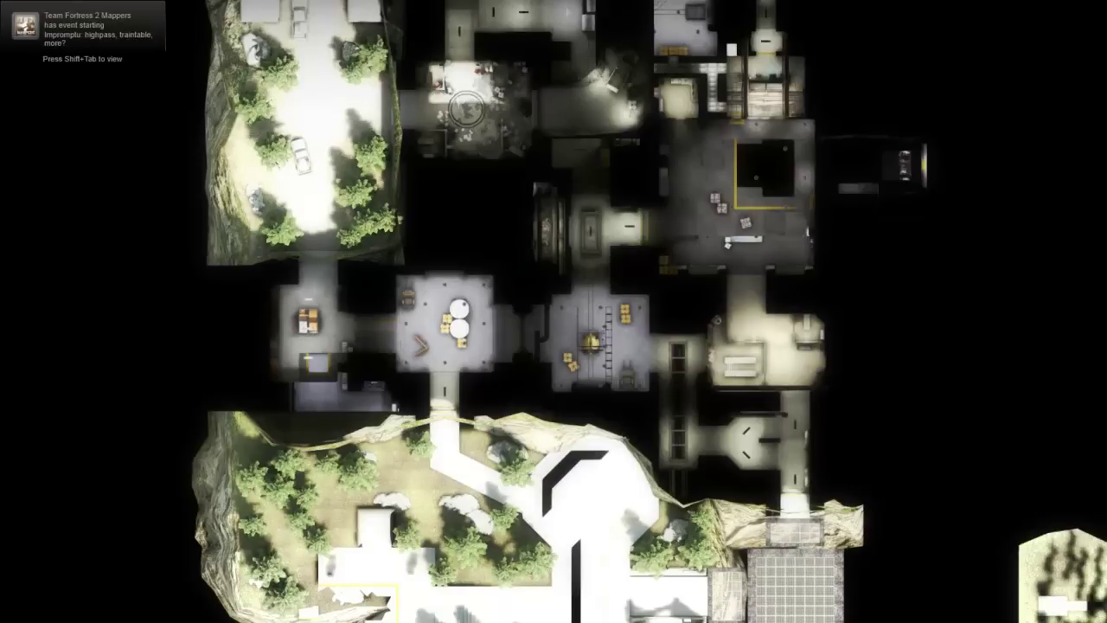
pyautogui.press('w')
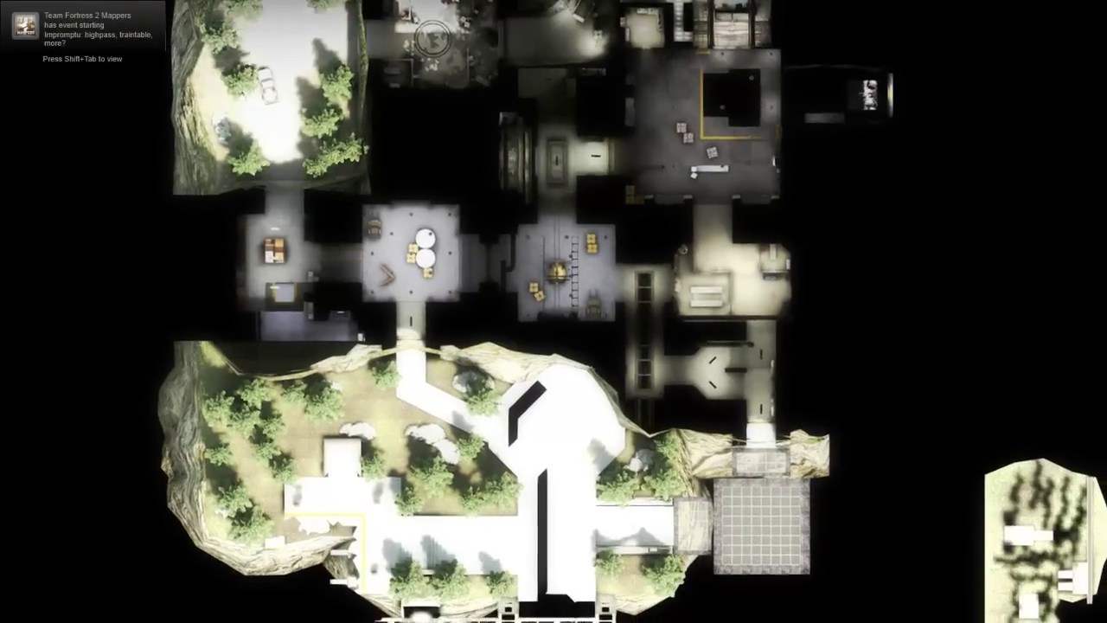
pyautogui.press('w')
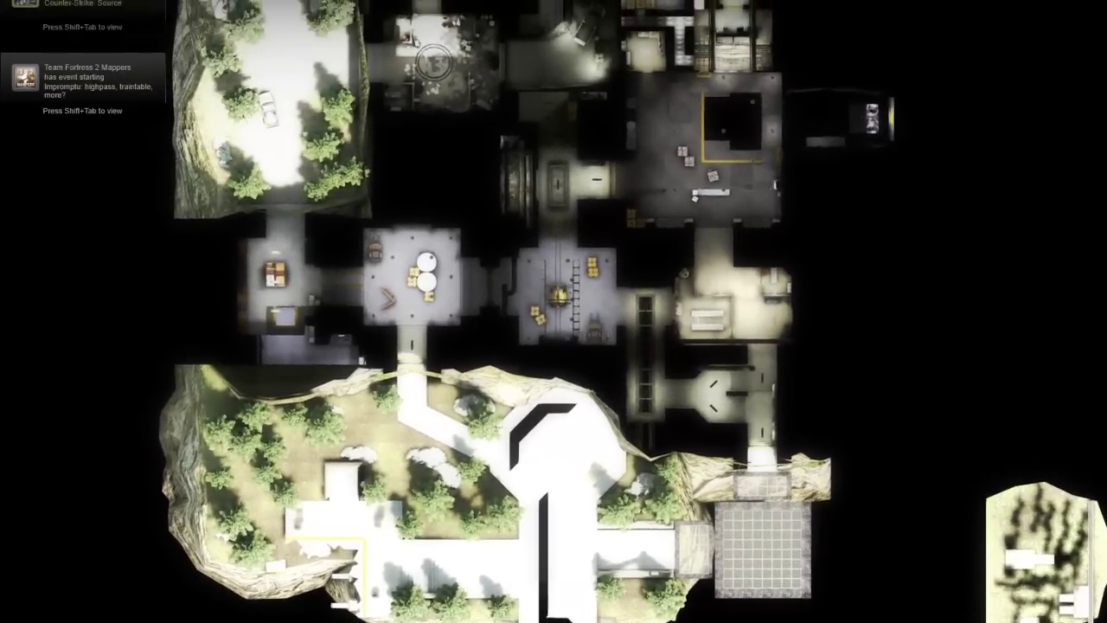
pyautogui.press('`')
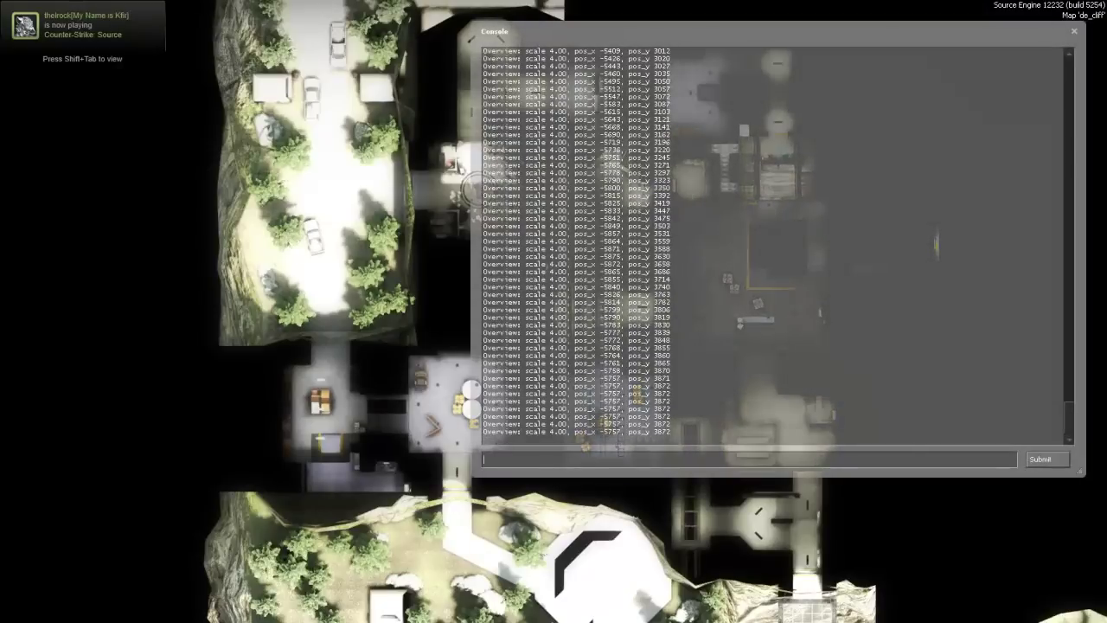
# - Try the level overview at scale 5, then scale 6
pyautogui.press('Up')
pyautogui.press('Return')
pyautogui.press('Up')
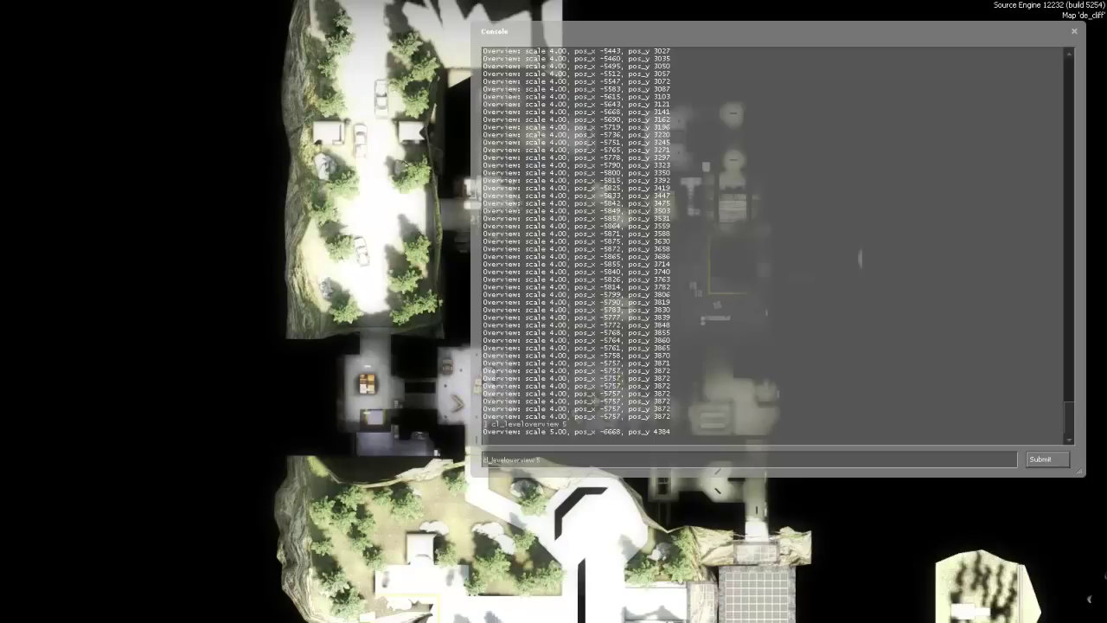
pyautogui.press('Return')
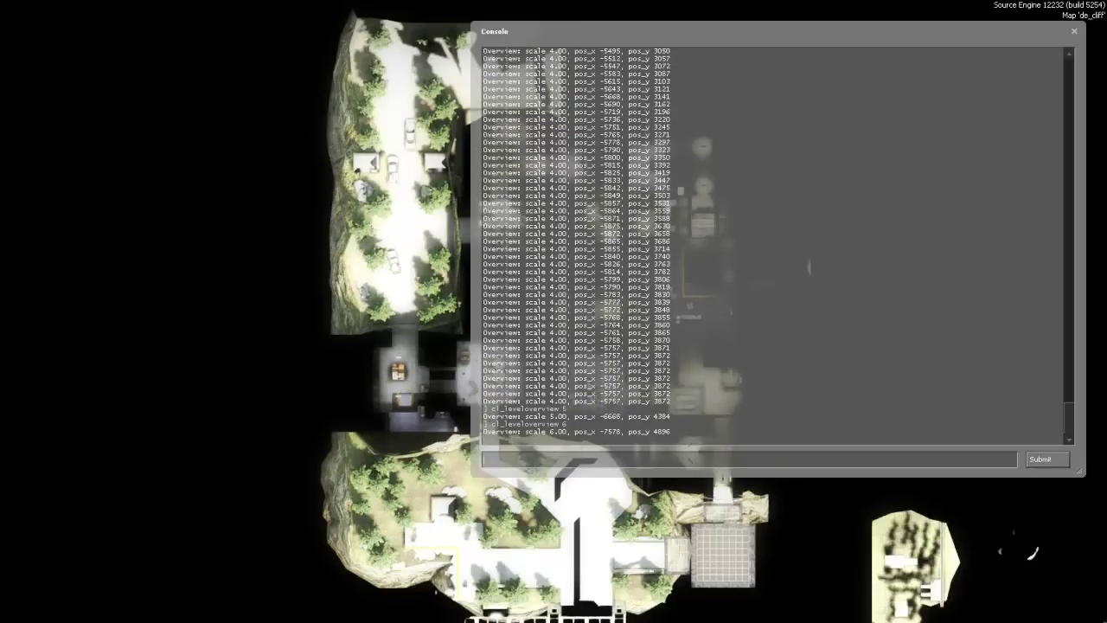
# - Settle back on overview scale 5 and view the full framed map
pyautogui.write('5')
pyautogui.press('Return')
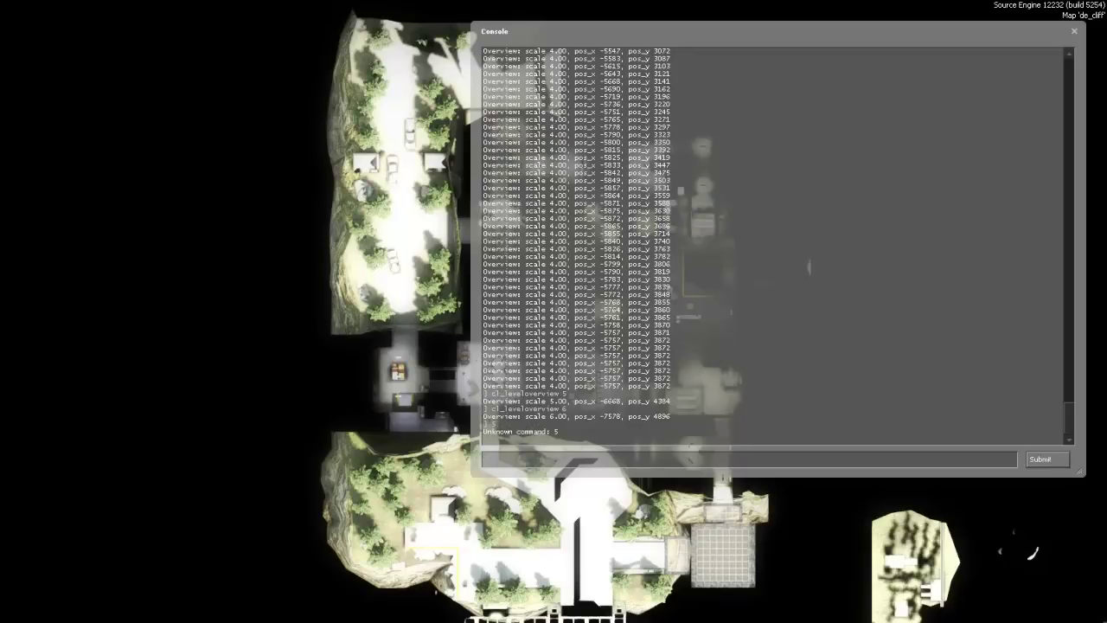
pyautogui.press('Up')
pyautogui.press('Up')
pyautogui.press('Return')
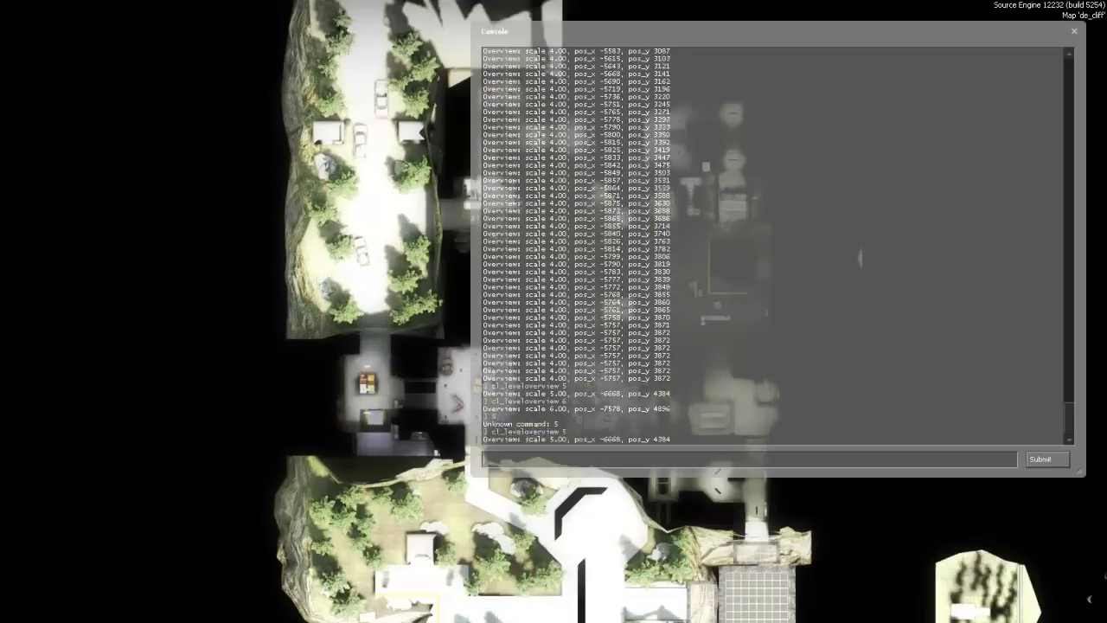
pyautogui.press('Escape')
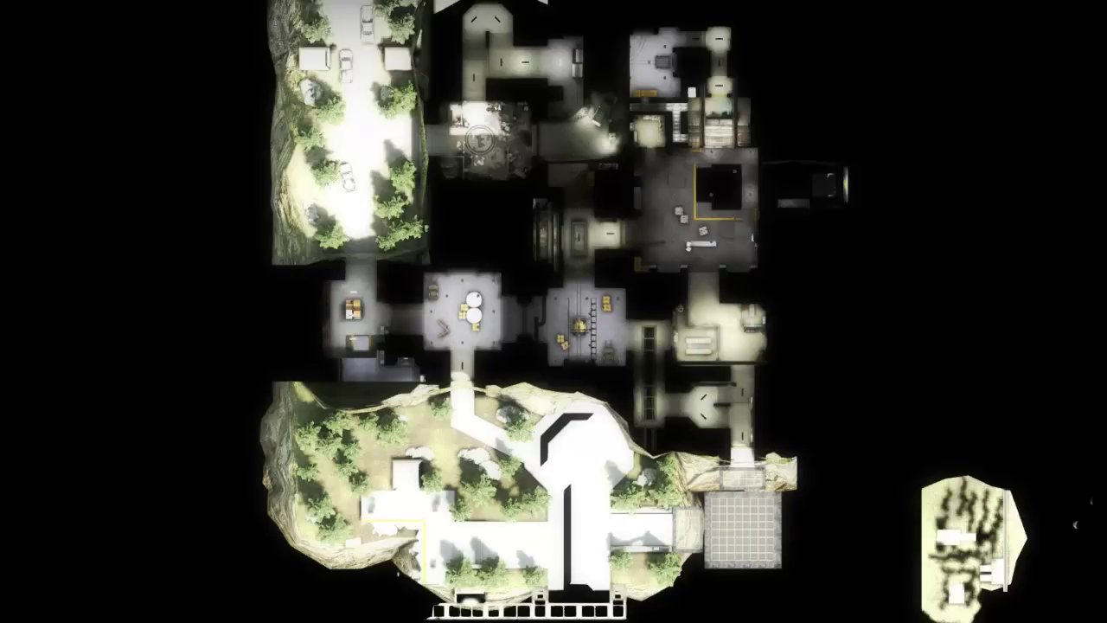
pyautogui.press('`')
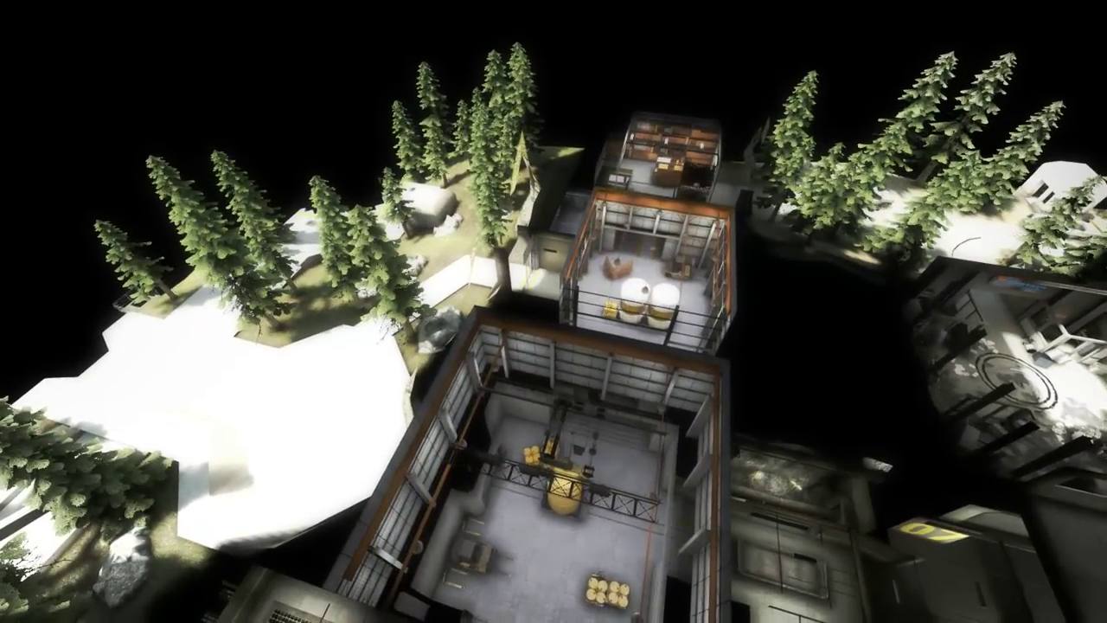
# - Load the de_cliff_radar map with the 'map de_cliff_radar' console command
pyautogui.press('`')
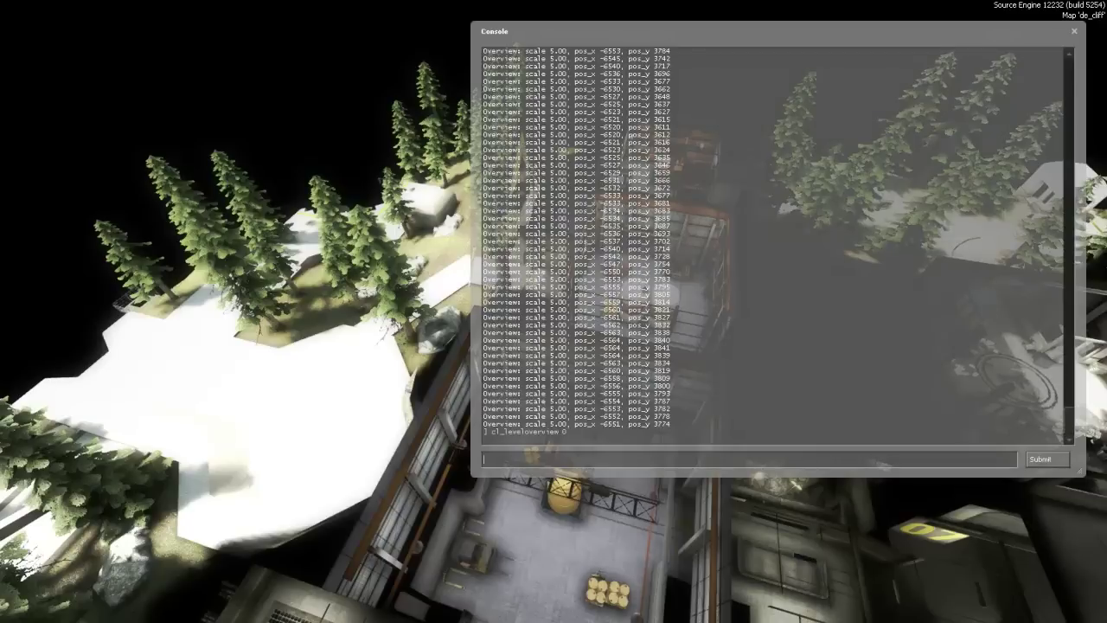
pyautogui.write('map ')
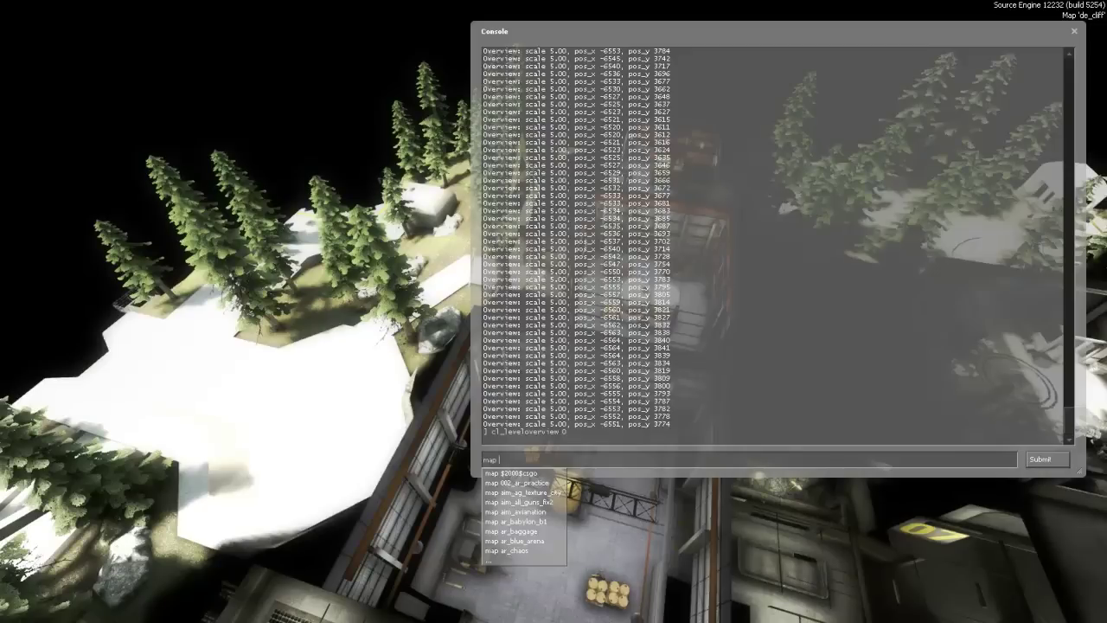
pyautogui.write('de_cli')
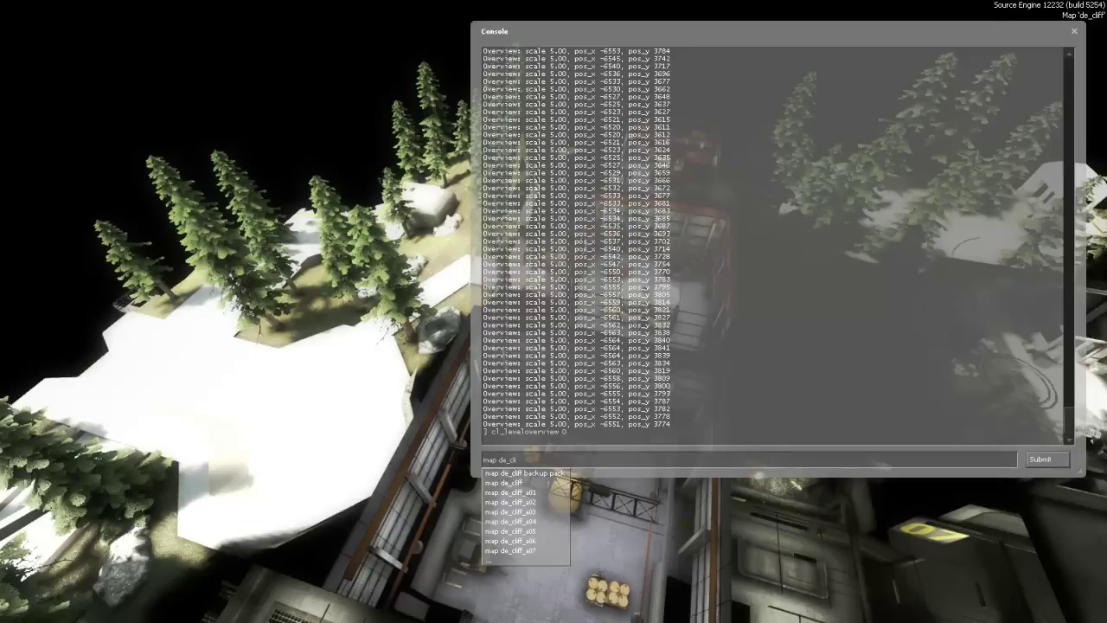
pyautogui.write('ff_radar')
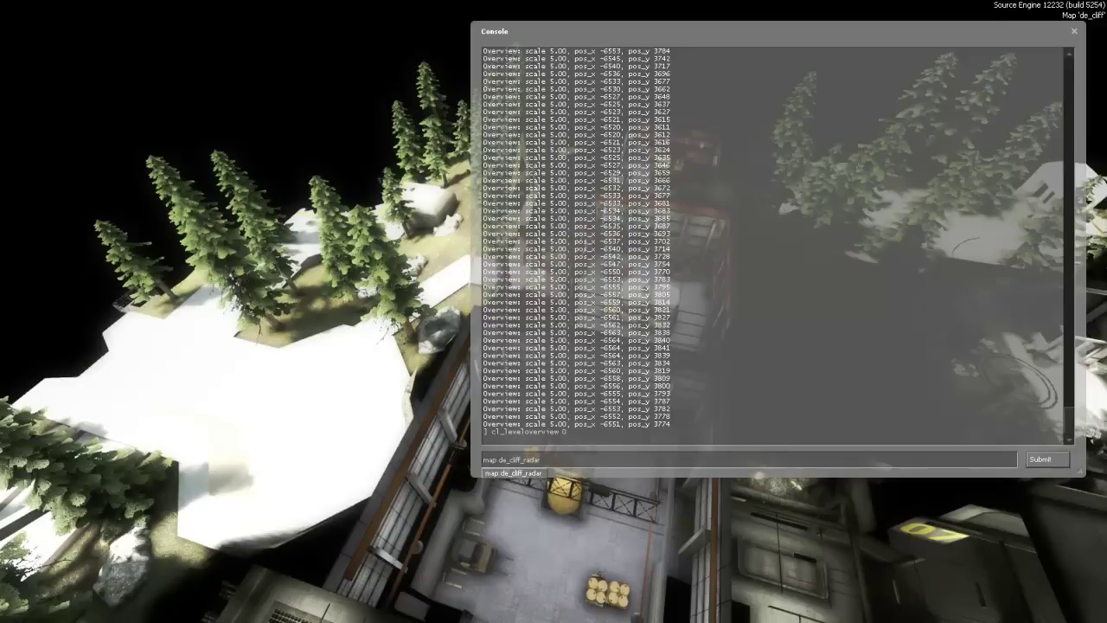
pyautogui.press('Return')
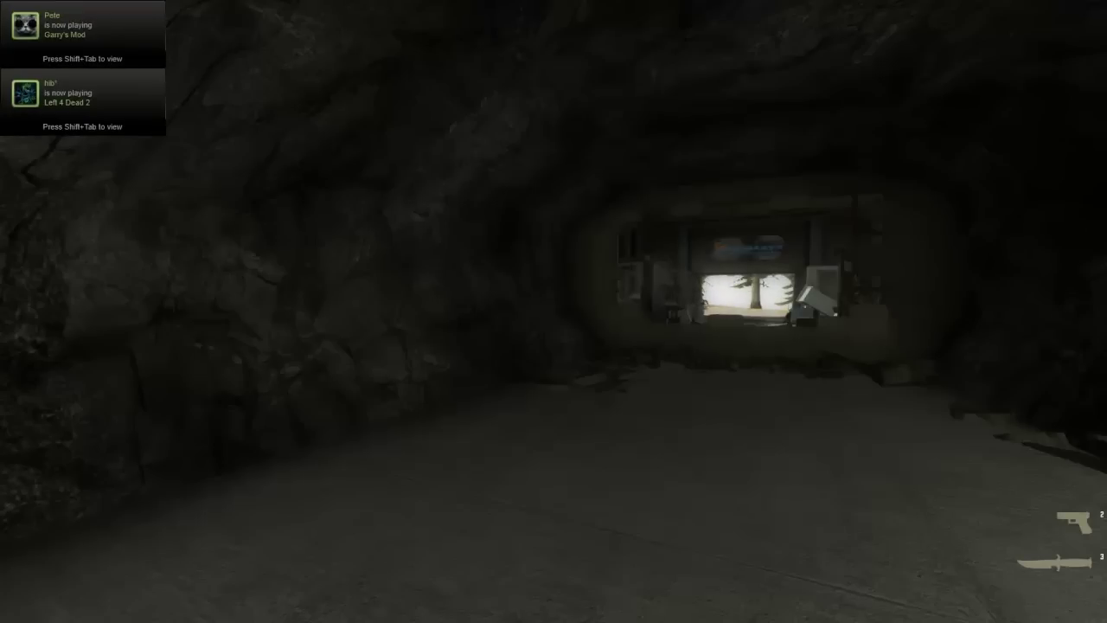
# - Run bot_kick in the console to remove all bots from de_cliff_radar
pyautogui.press('`')
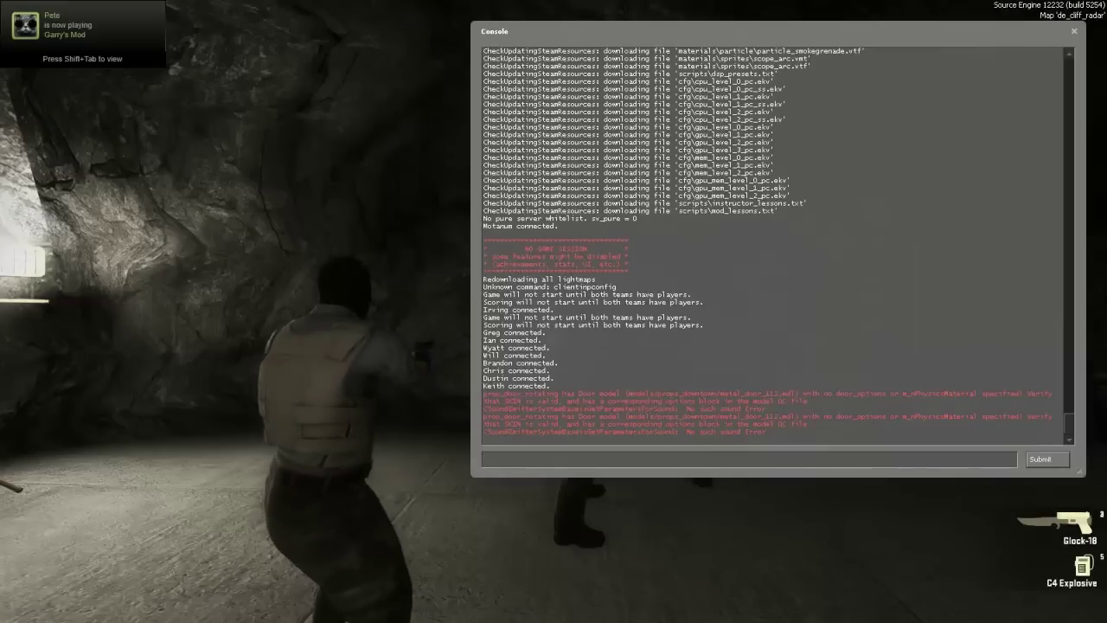
pyautogui.write('bot_l')
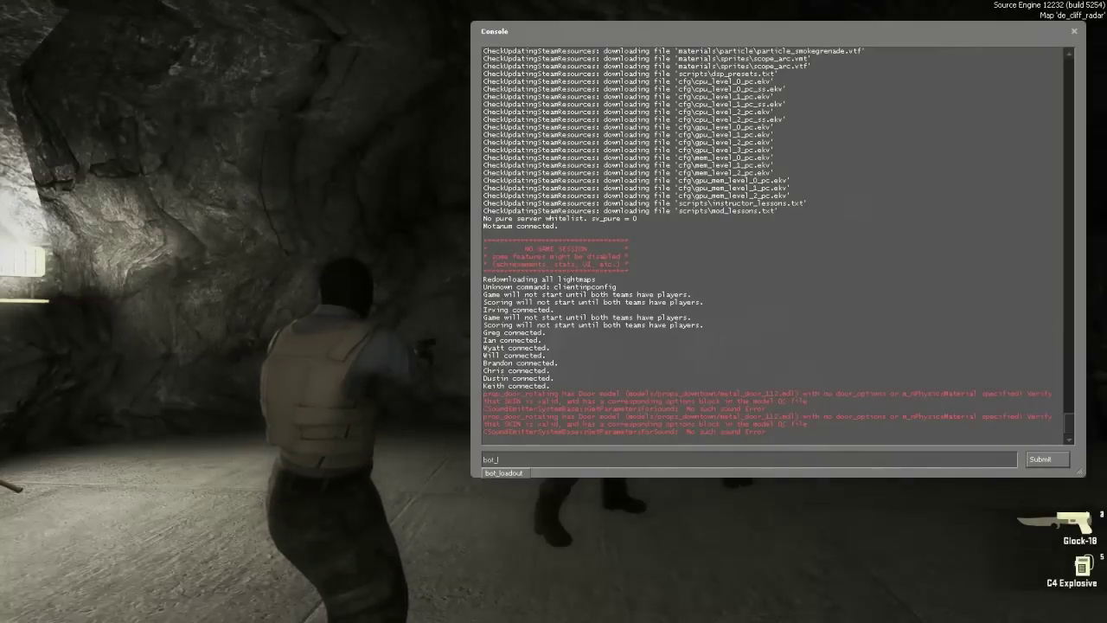
pyautogui.press('BackSpace')
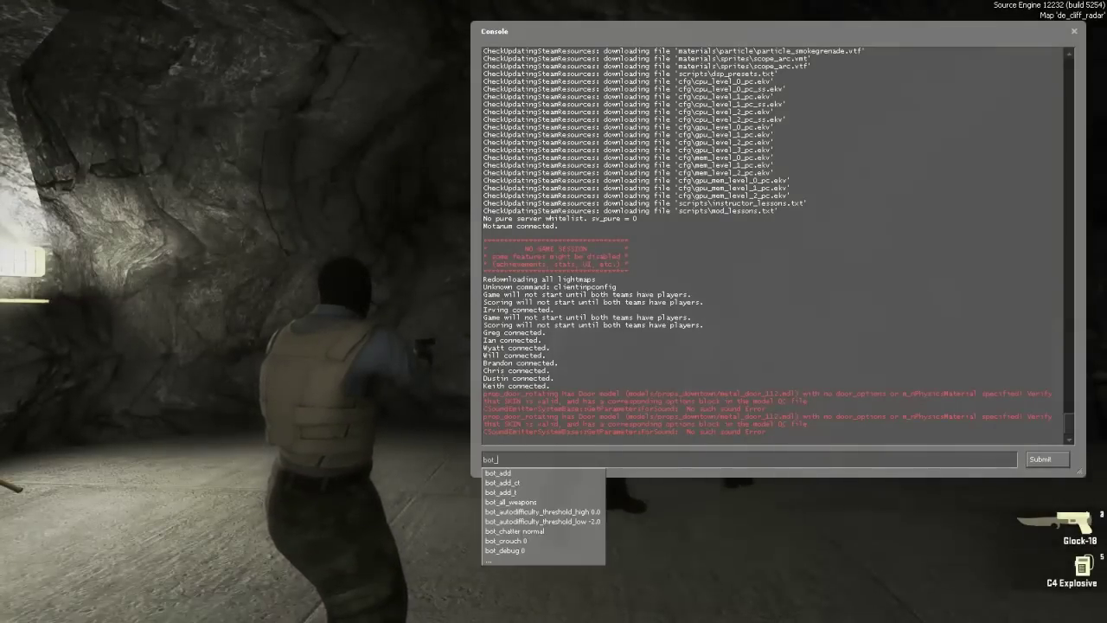
pyautogui.write('kick')
pyautogui.press('Return')
pyautogui.press('`')
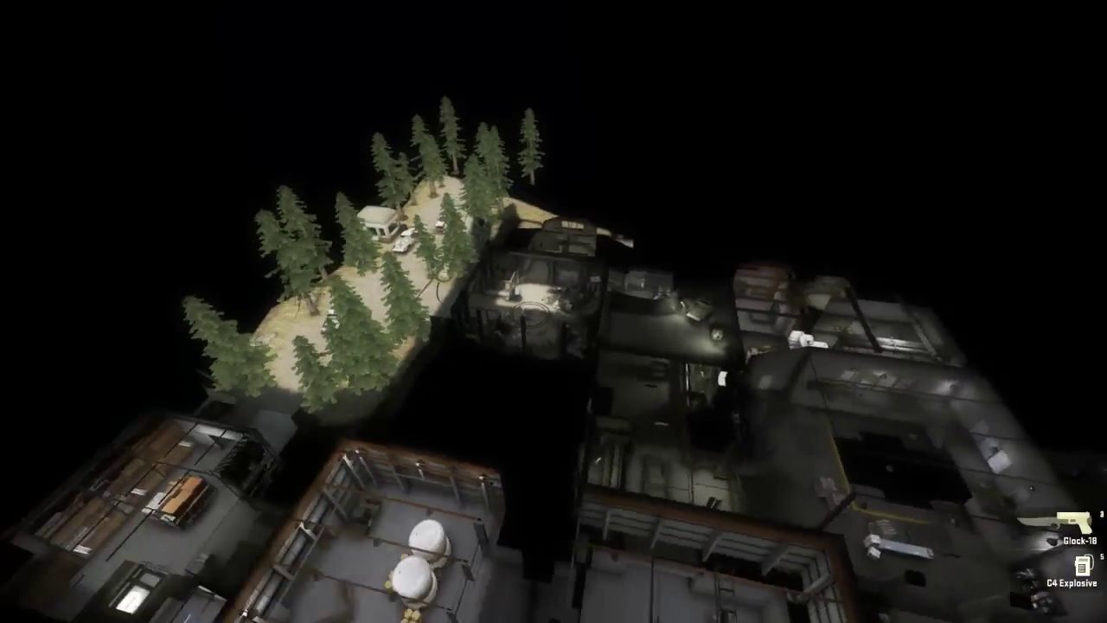
# - Switch de_cliff_radar to its top-down level overview with cl_leveloverview
pyautogui.press('`')
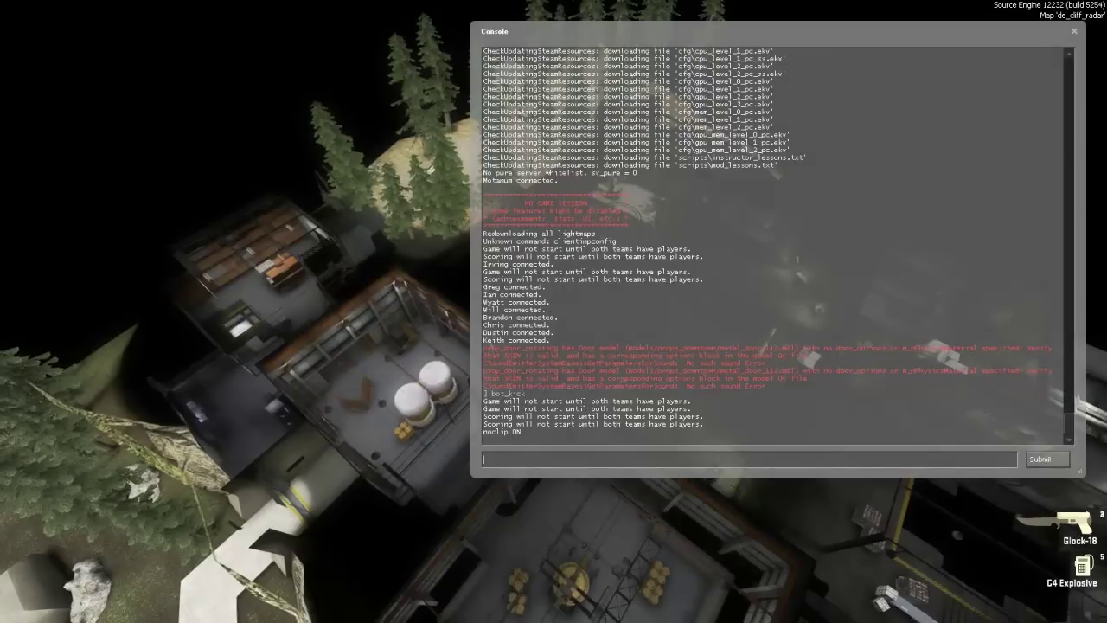
pyautogui.write('cl_leveloverview')
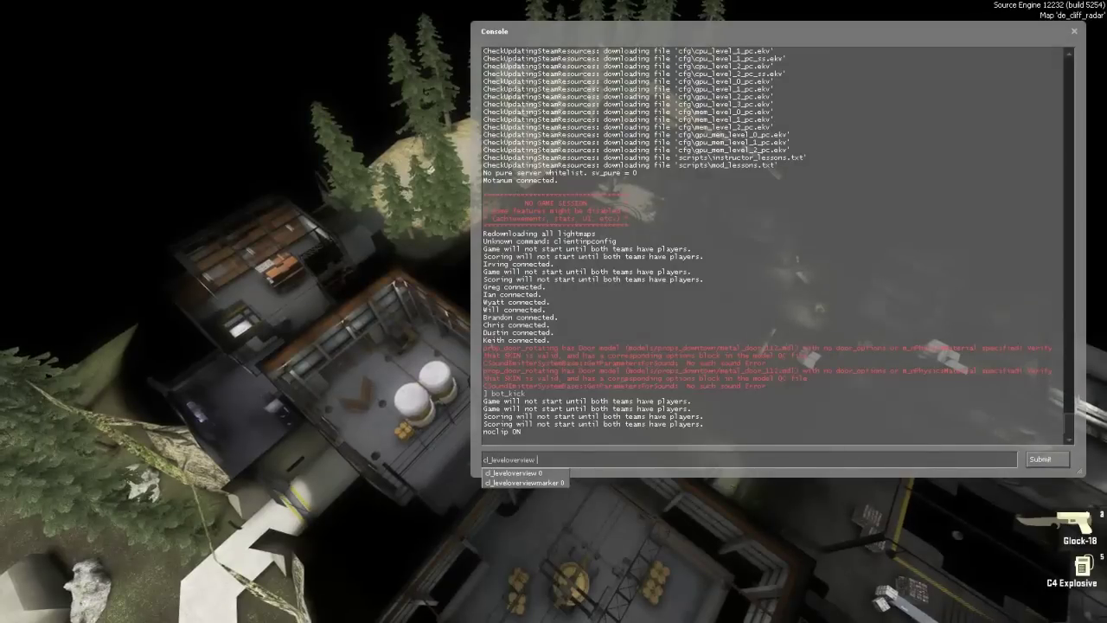
pyautogui.press('`')
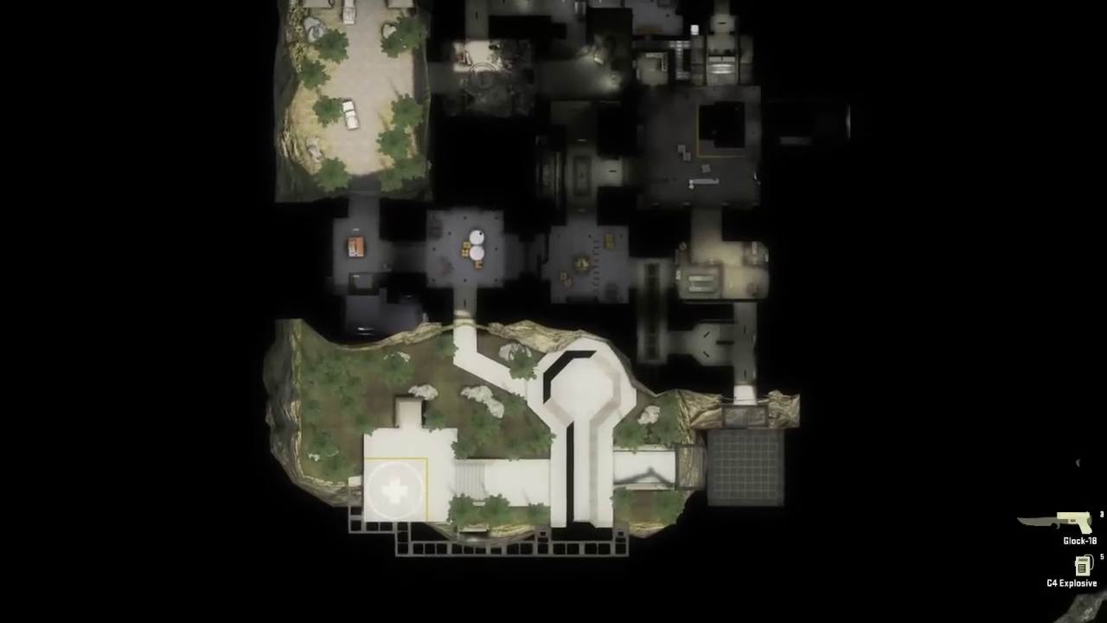
# - Frame the scale 5.00 overview with W, S and D, then read its pos_x/pos_y in the console
pyautogui.press('w')
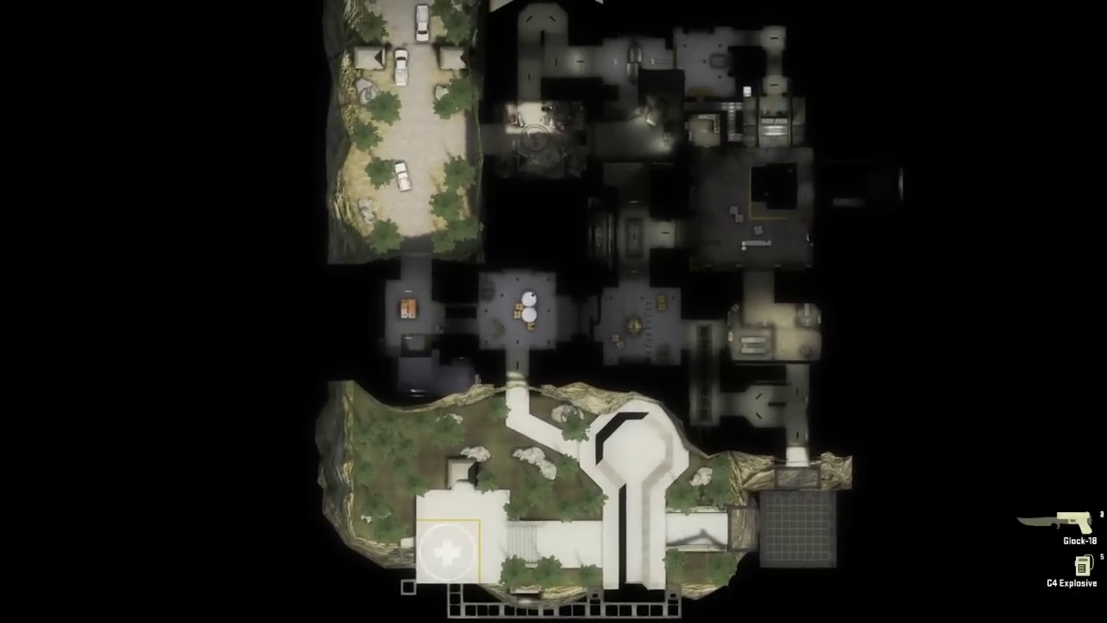
pyautogui.press('s')
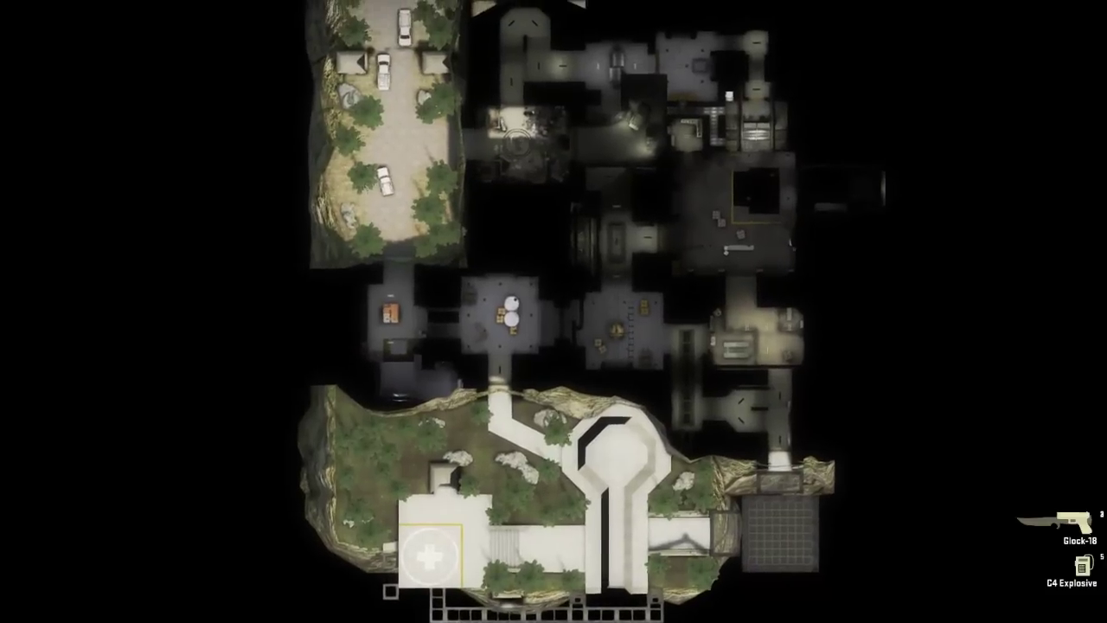
pyautogui.press('s')
pyautogui.press('w')
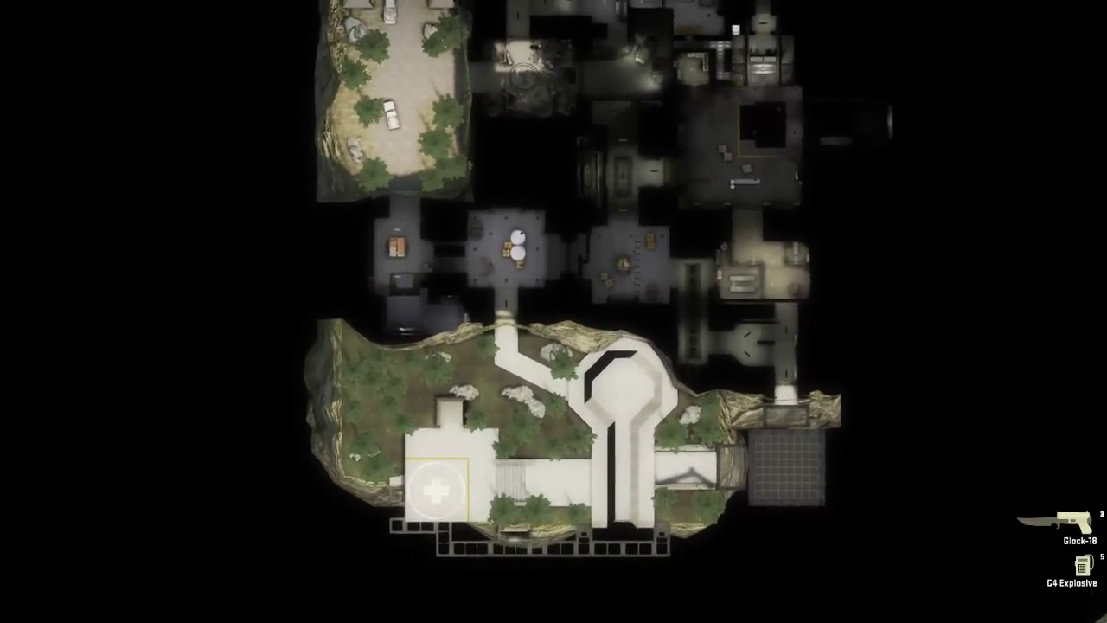
pyautogui.press('d')
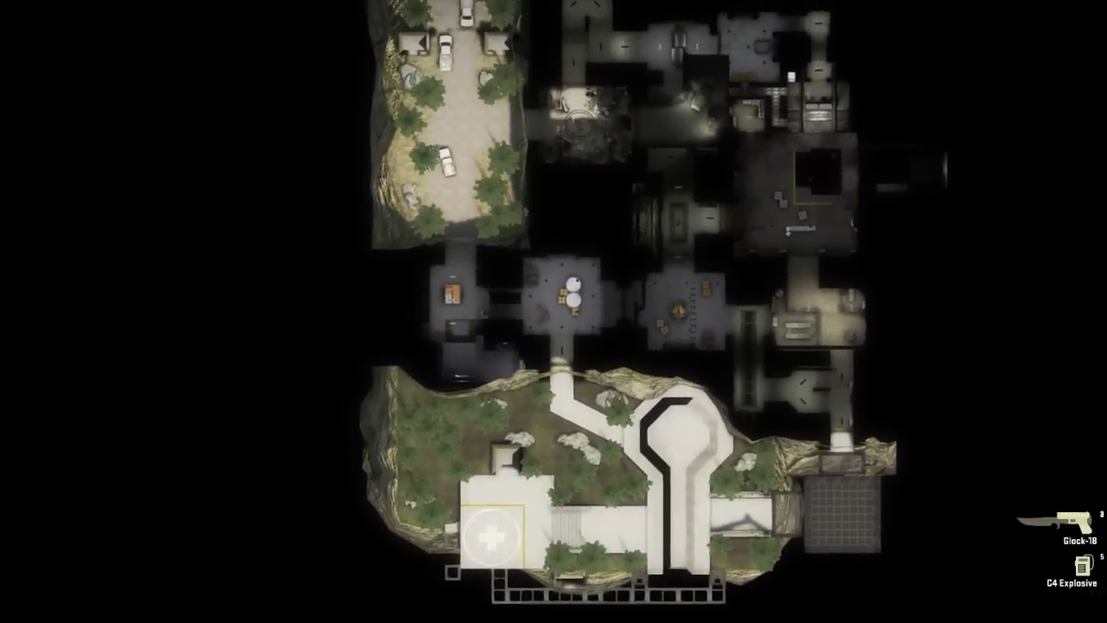
pyautogui.press('s')
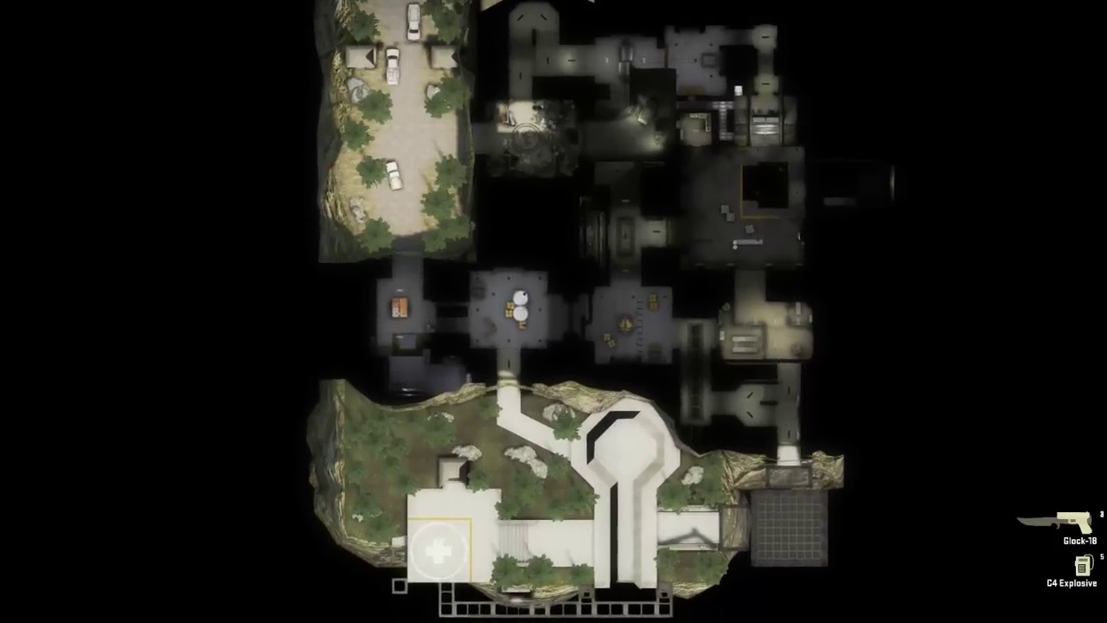
pyautogui.press('d')
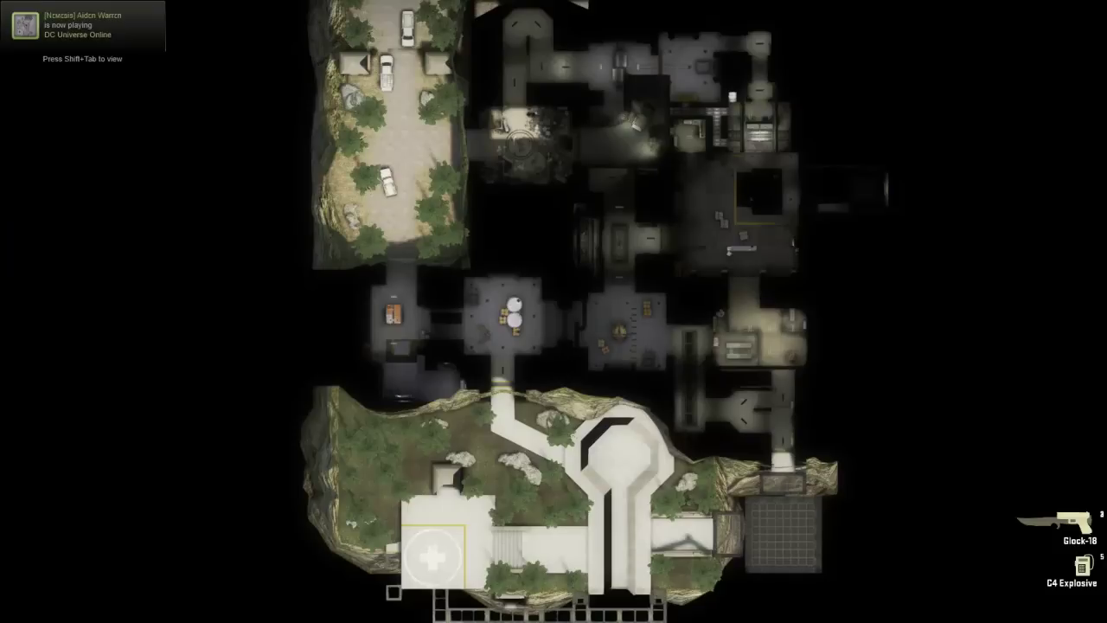
pyautogui.press('`')
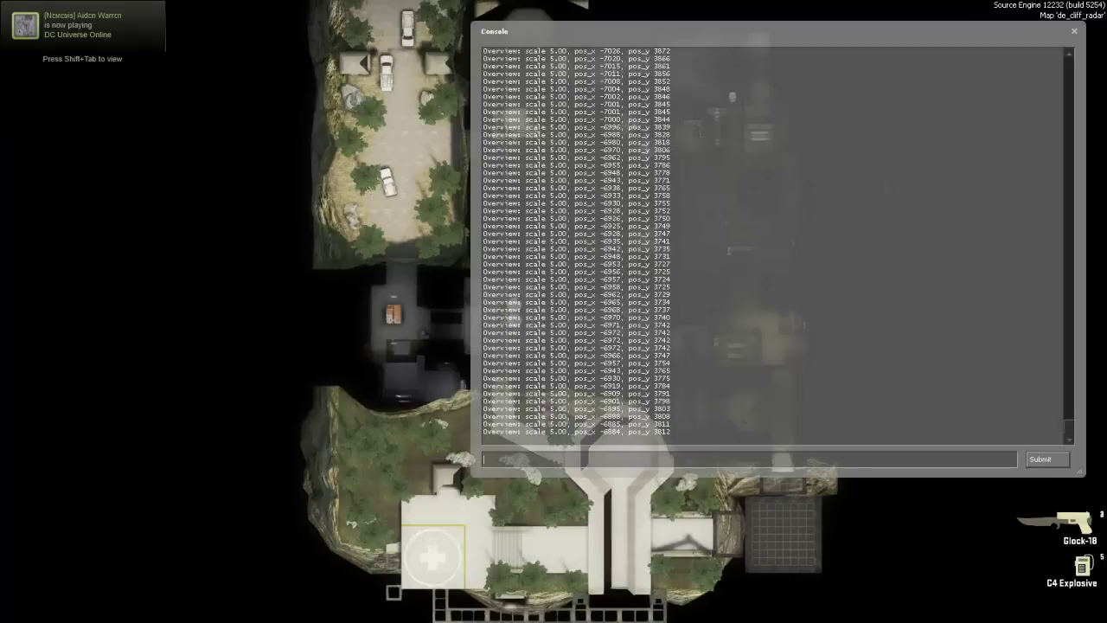
# - Select the last 'Overview: scale 5.00, pos_x, pos_y' console line, then close the console
pyautogui.moveTo(483, 431); pyautogui.dragTo(671, 432)
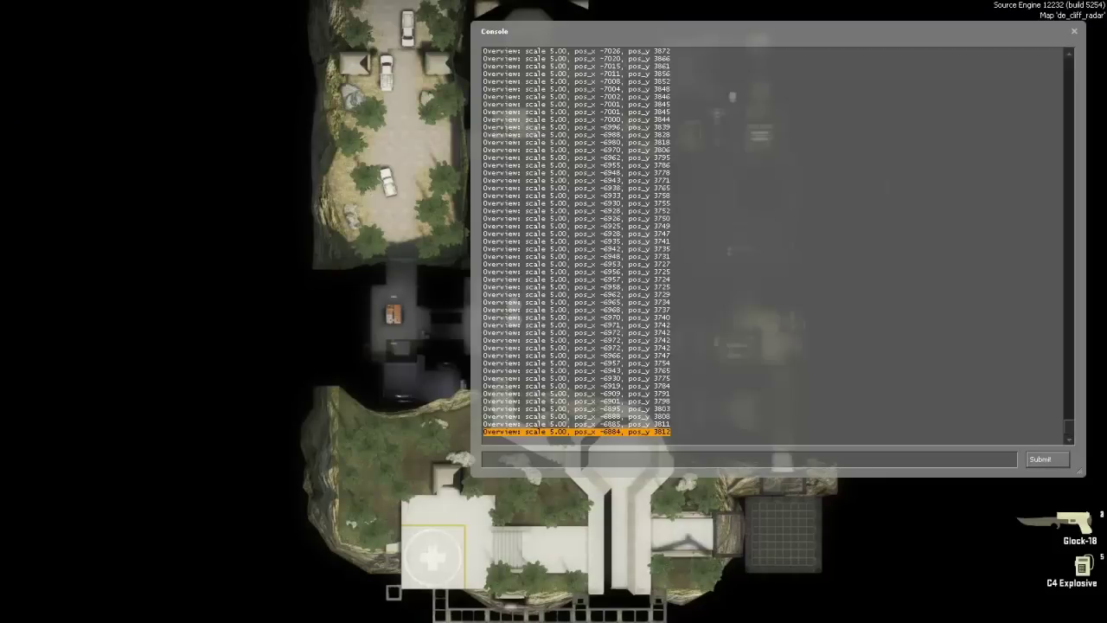
pyautogui.press('`')
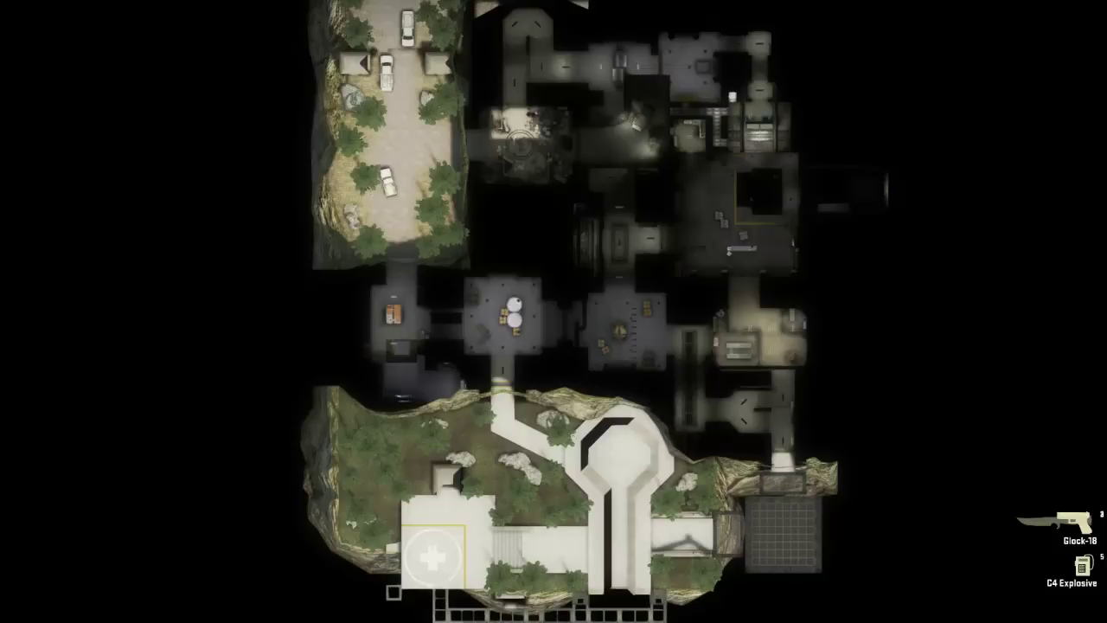
pyautogui.press('`')
pyautogui.press('`')
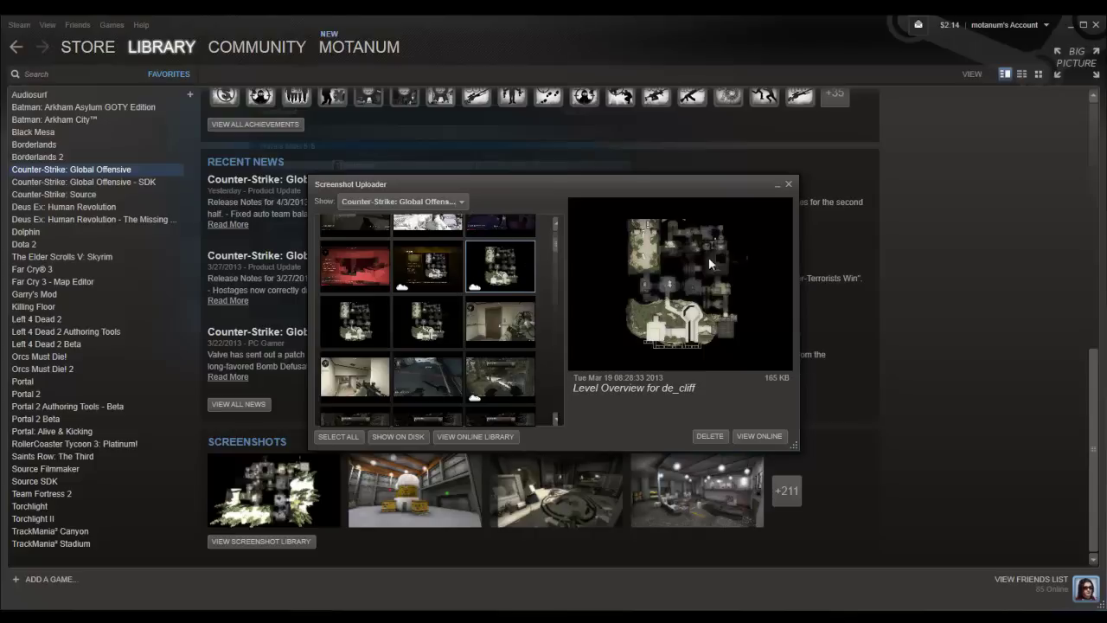
# - Show the screenshot's remote\730\screenshots folder in Explorer and centre that window
pyautogui.click(398, 436)
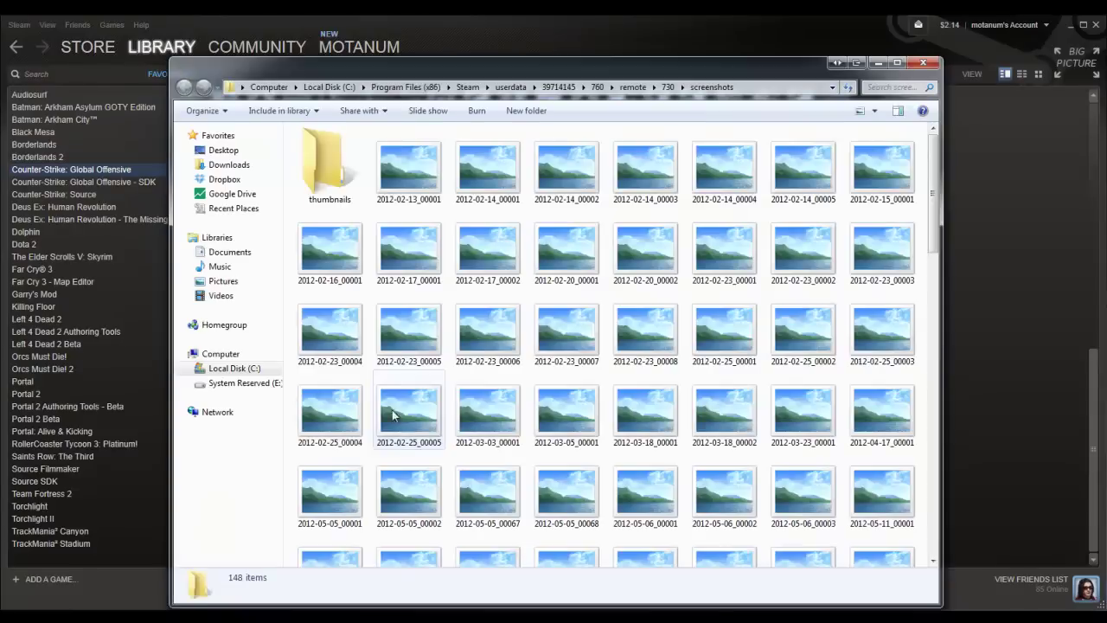
pyautogui.moveTo(606, 63); pyautogui.dragTo(809, 128)
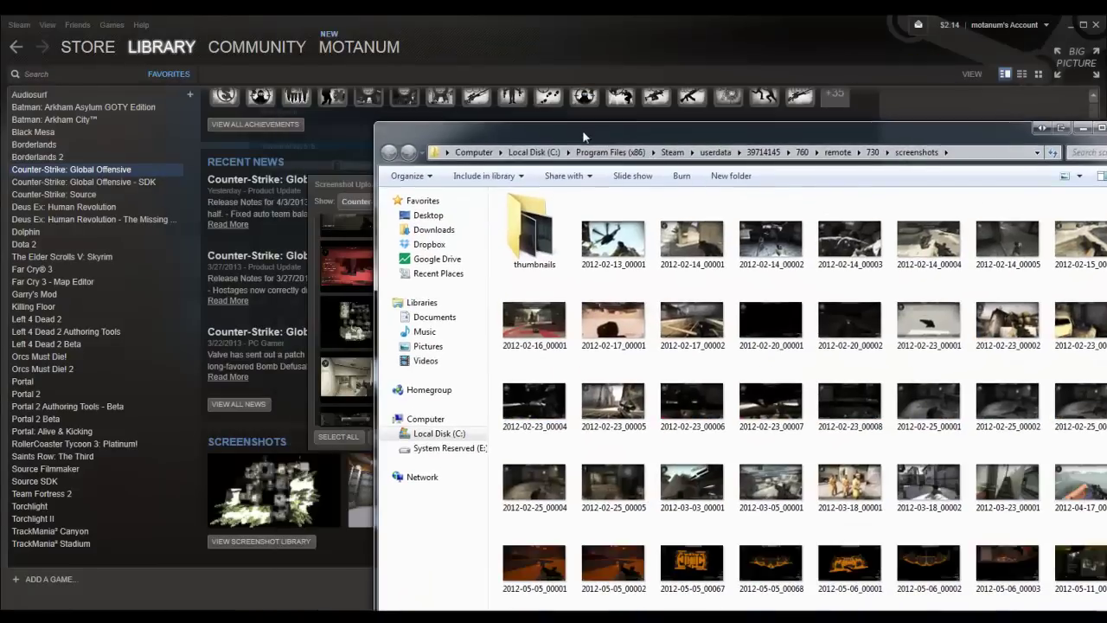
pyautogui.click(495, 33)
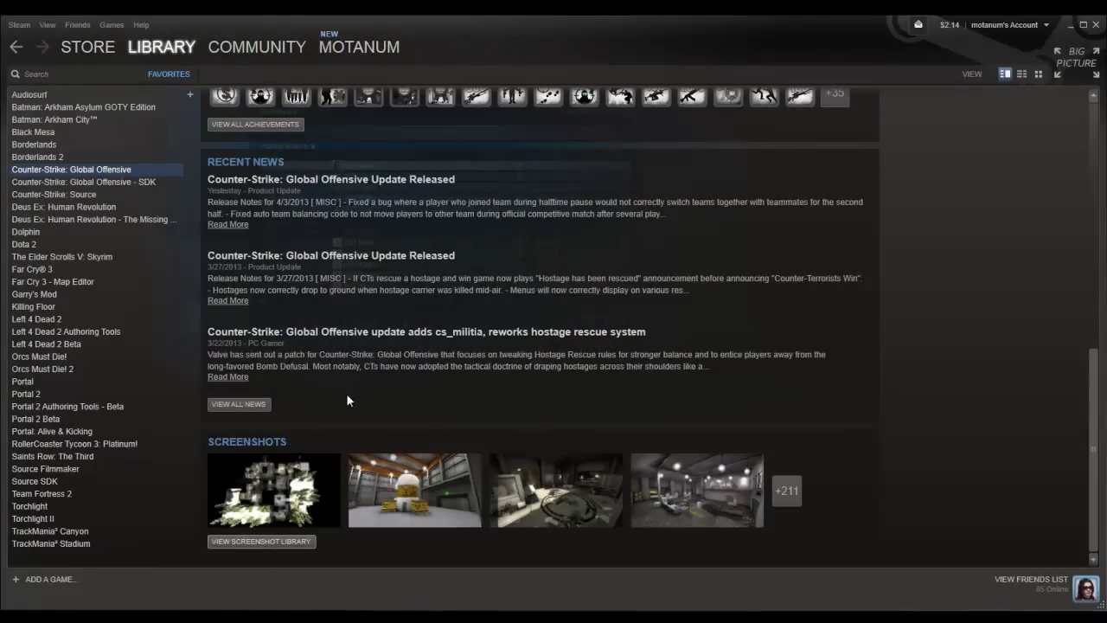
pyautogui.scroll(3, 280, 415)
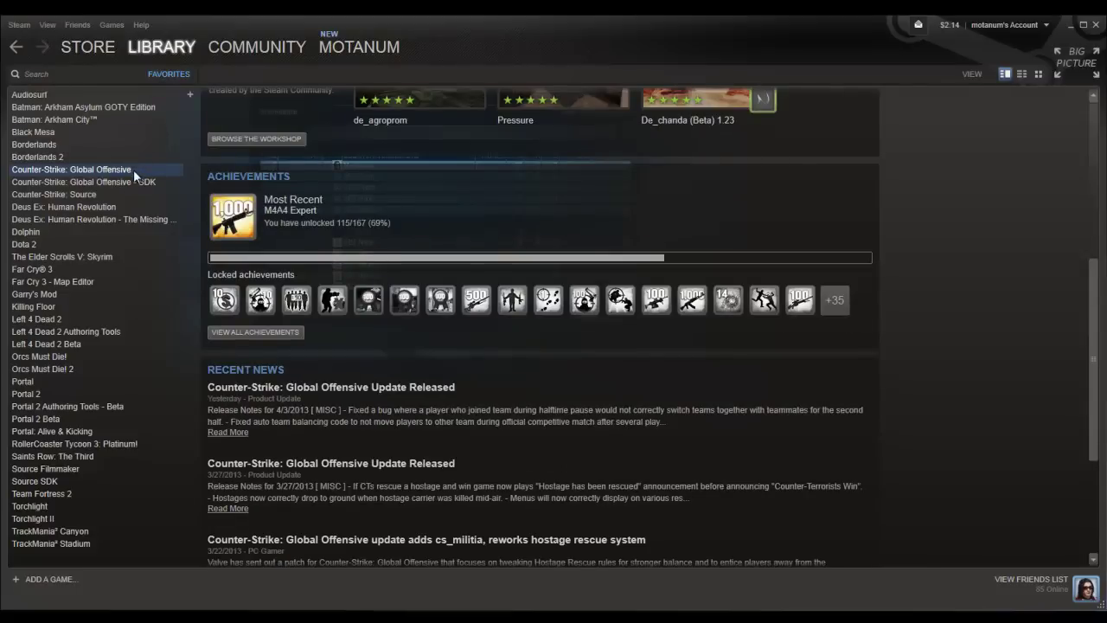
pyautogui.scroll(-3, 354, 178)
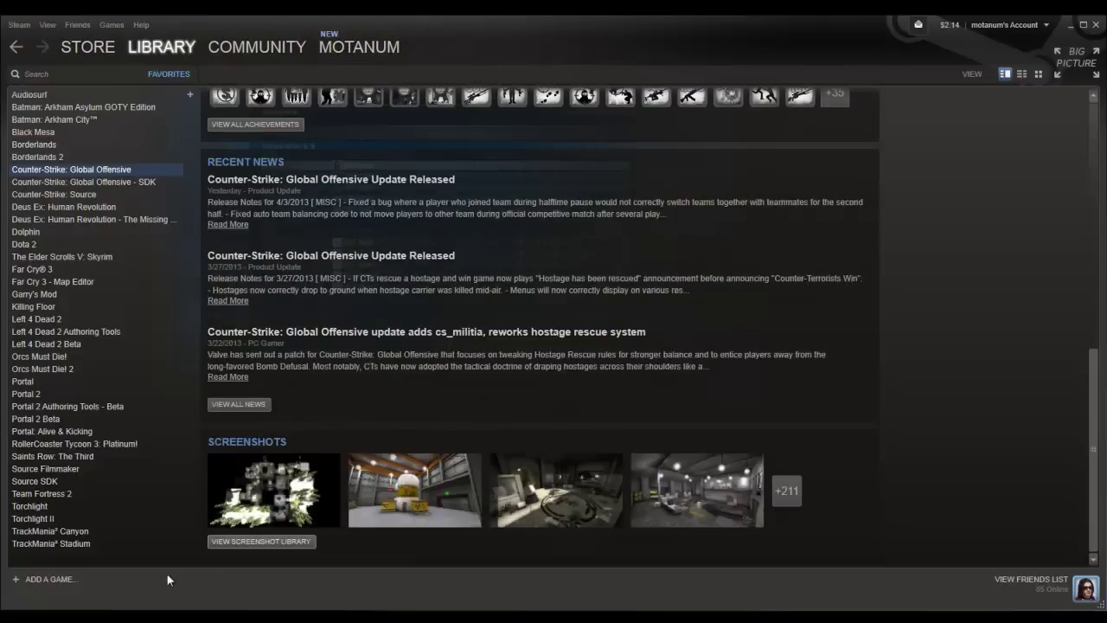
pyautogui.click(238, 554)
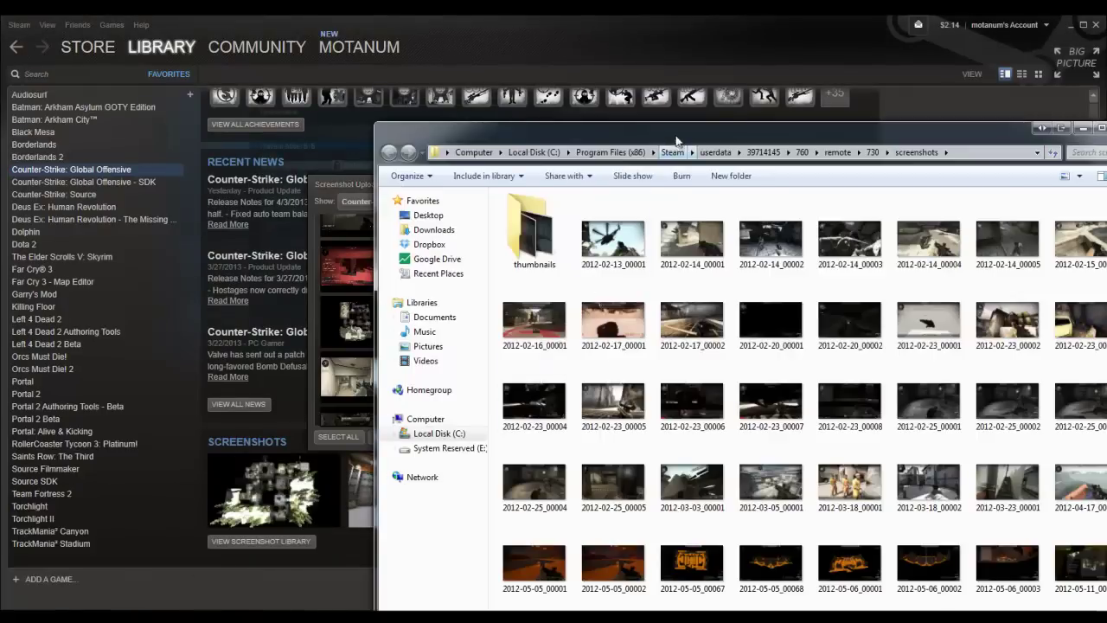
pyautogui.moveTo(683, 128); pyautogui.dragTo(427, 63)
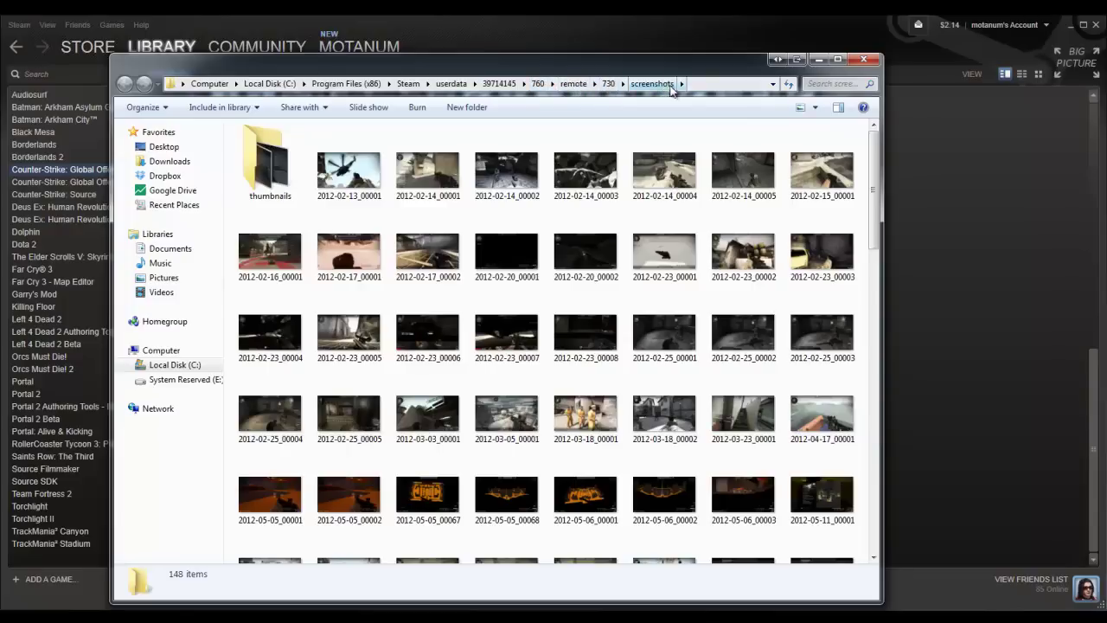
# - Scroll the screenshots folder and select 2013-03-19_00003
pyautogui.moveTo(869, 171); pyautogui.dragTo(883, 467)
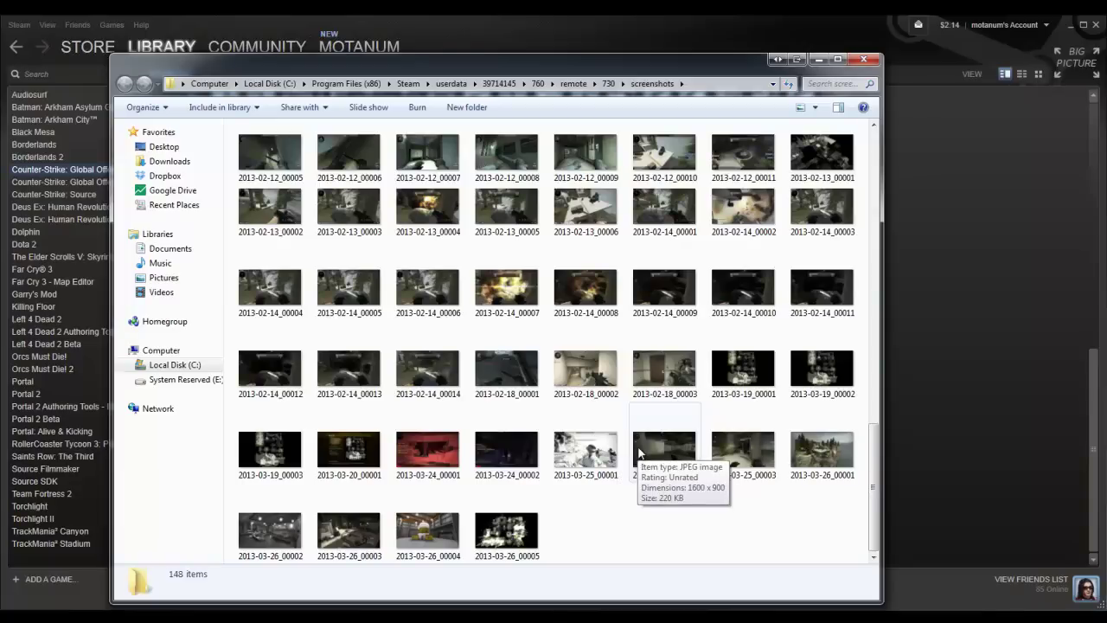
pyautogui.click(279, 461)
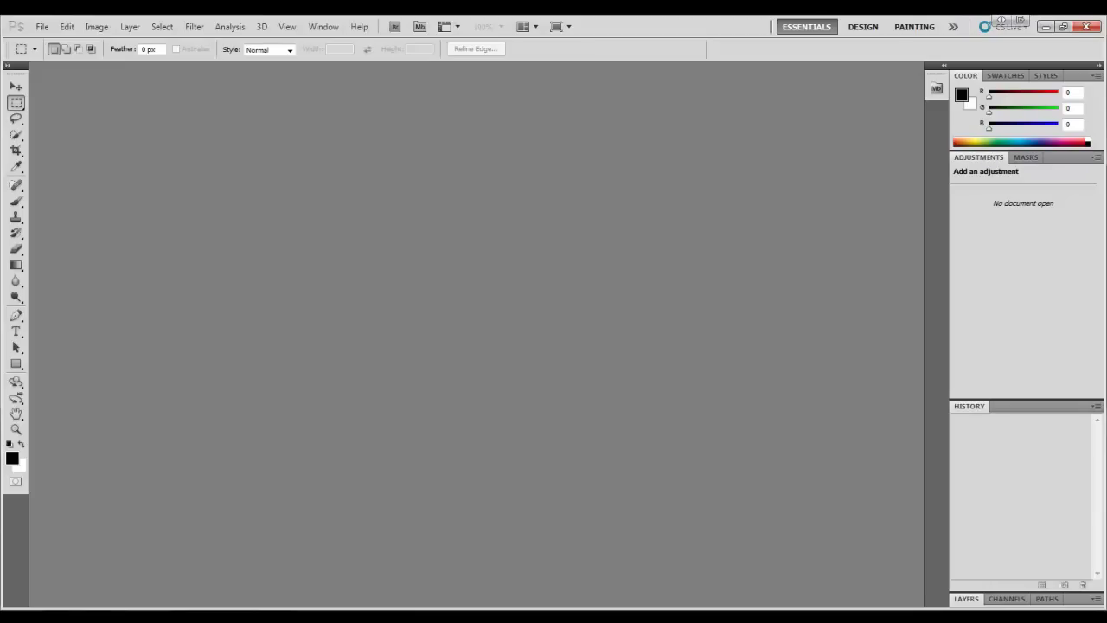
# - Drag screenshot 2013-03-19_00003 from the screenshots folder into Photoshop
pyautogui.click(247, 554)
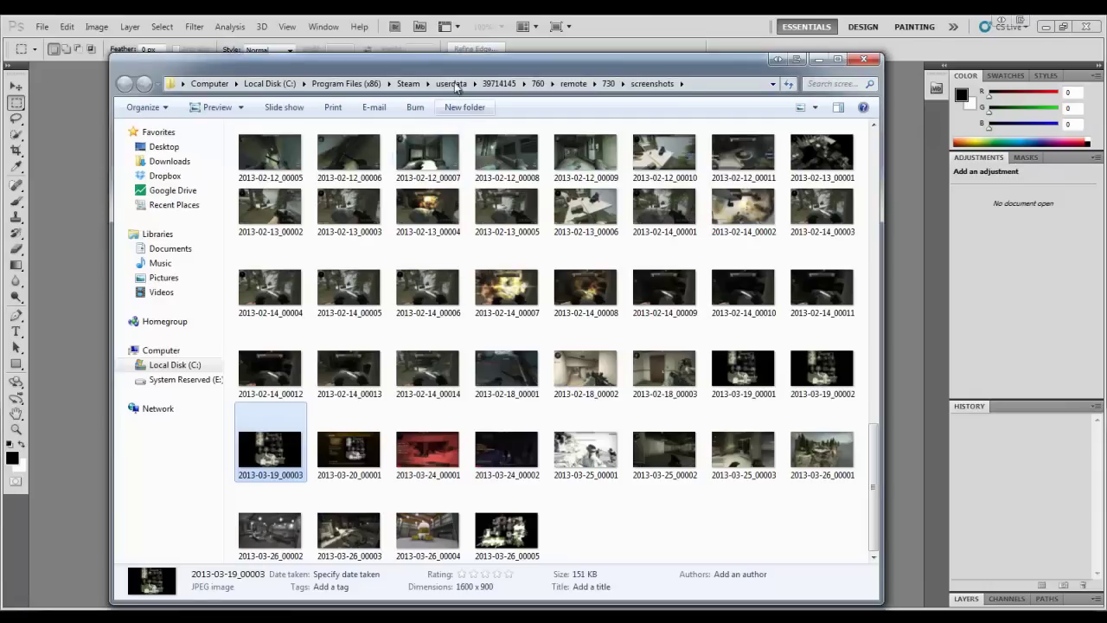
pyautogui.moveTo(534, 80); pyautogui.dragTo(888, 63)
pyautogui.moveTo(639, 436); pyautogui.dragTo(373, 313)
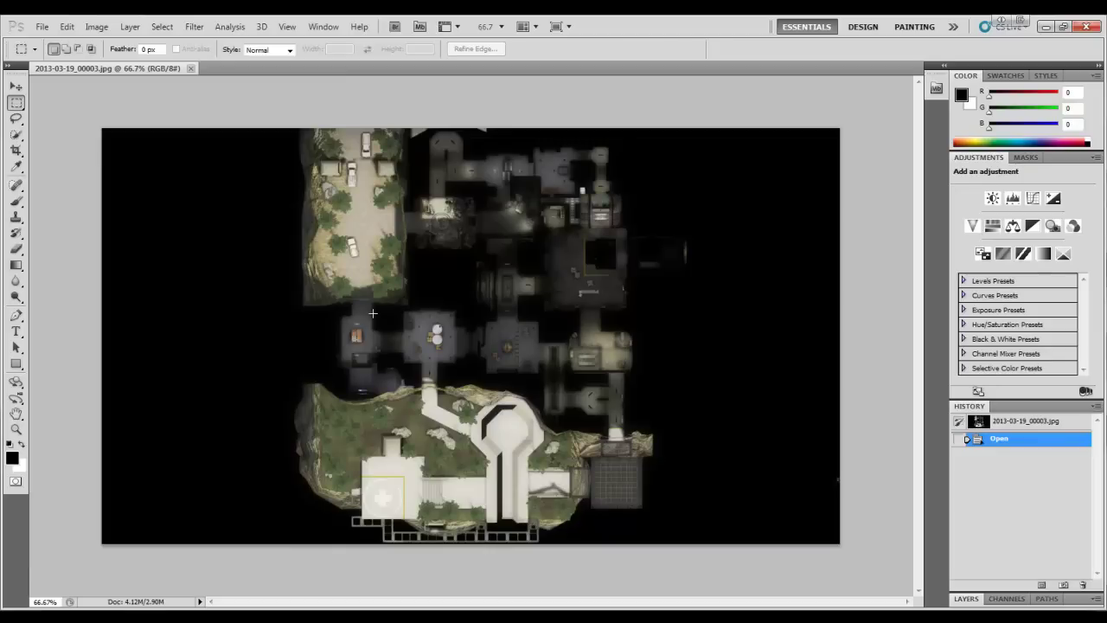
# - Bring up the New document dialog from the File menu
pyautogui.click(54, 33)
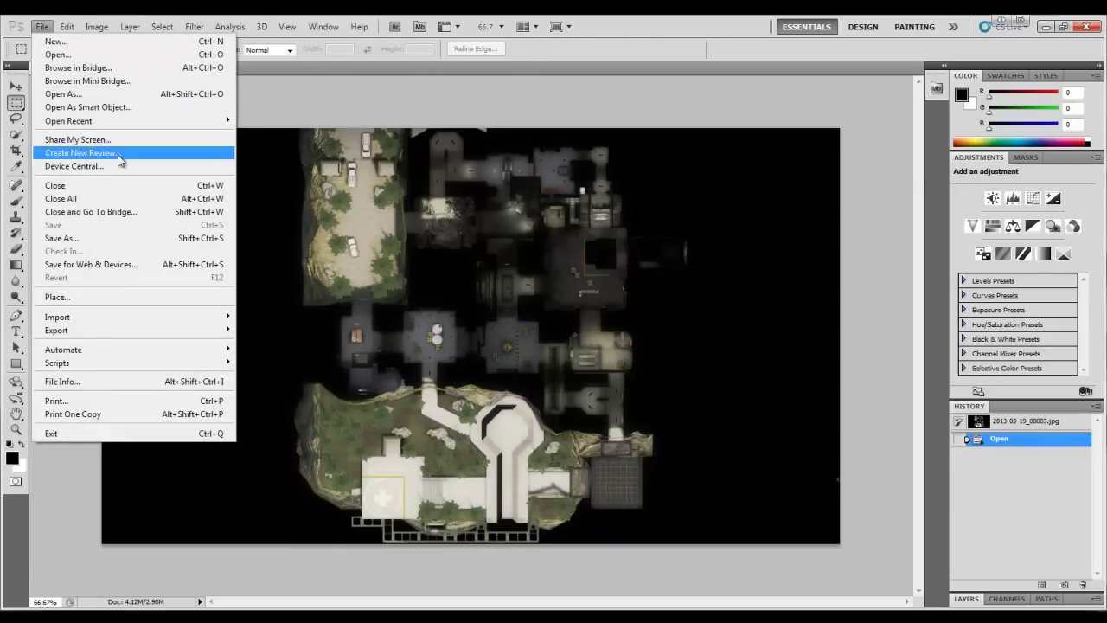
pyautogui.click(401, 137)
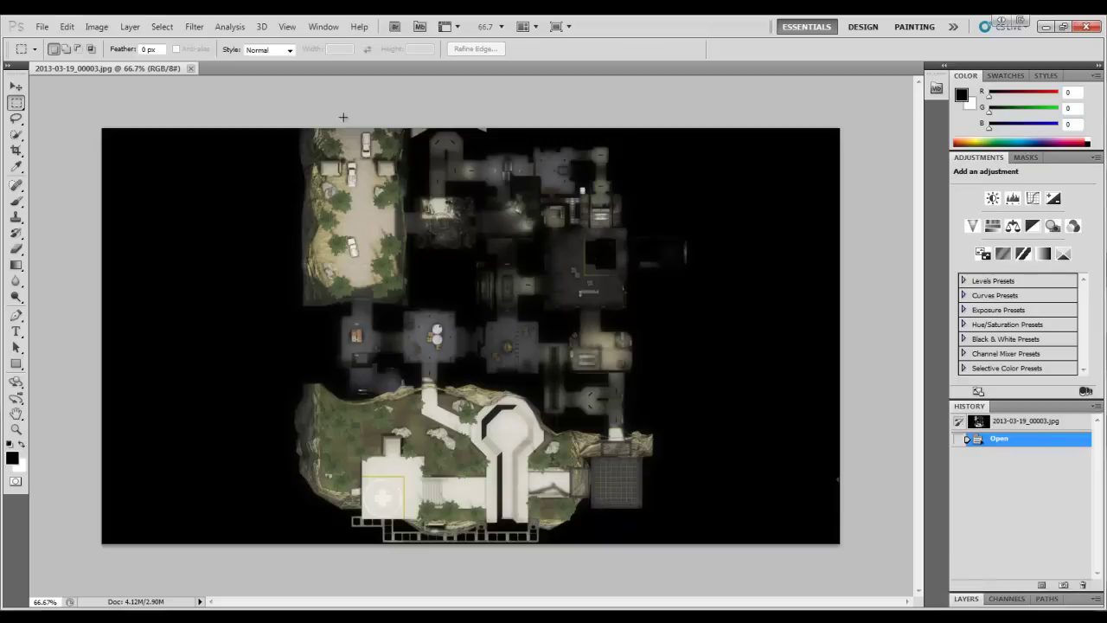
pyautogui.click(43, 27)
pyautogui.click(50, 40)
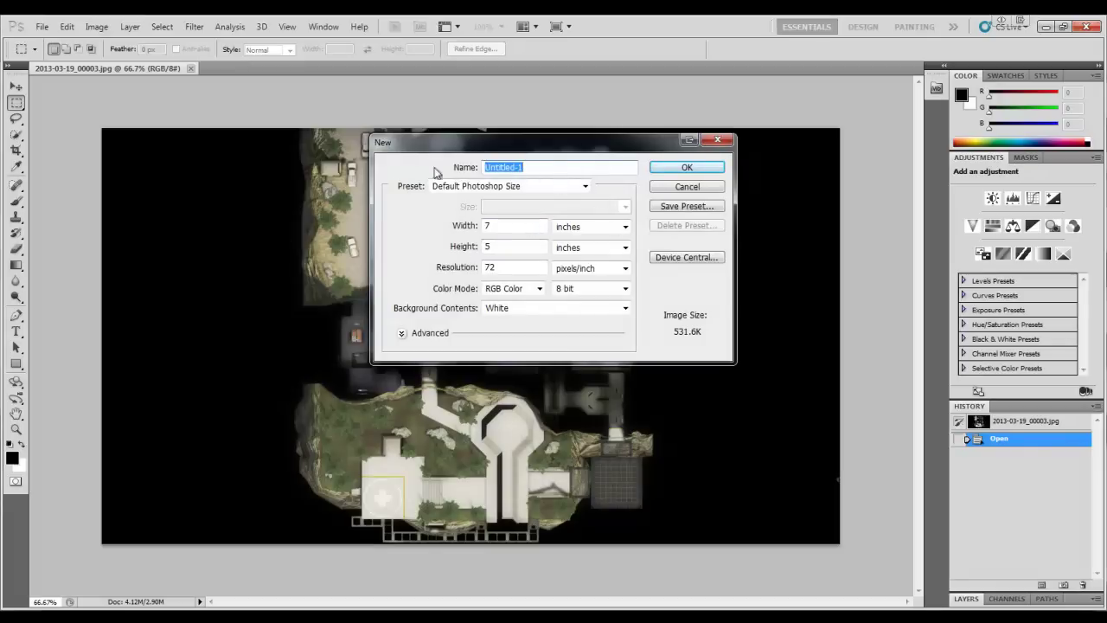
# - Create a new 1024 × 1024 pixel document
pyautogui.click(515, 227)
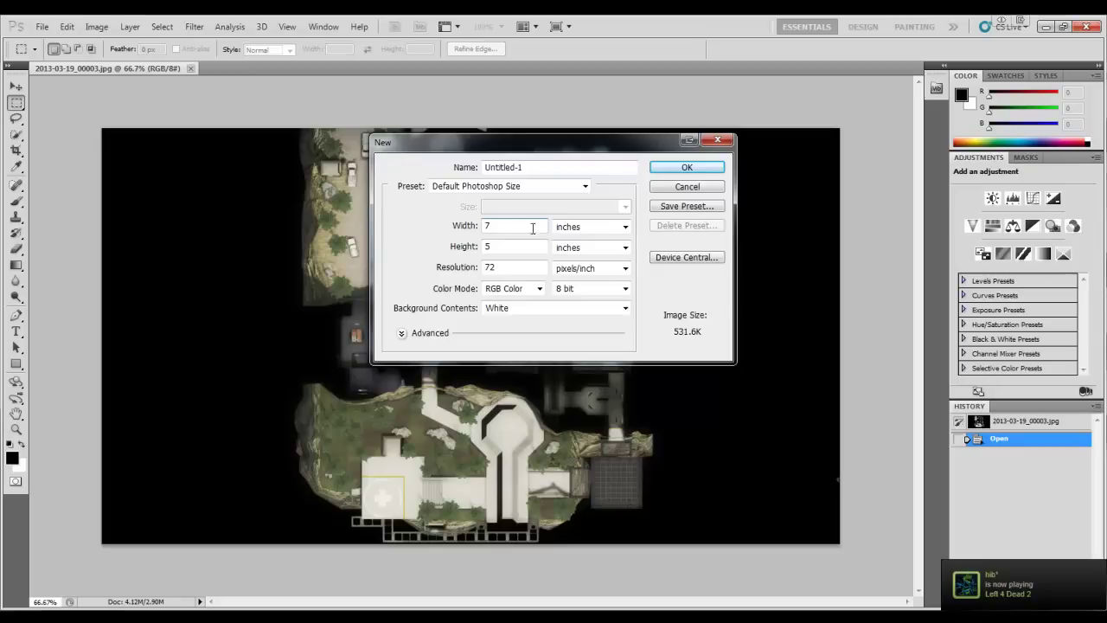
pyautogui.click(619, 226)
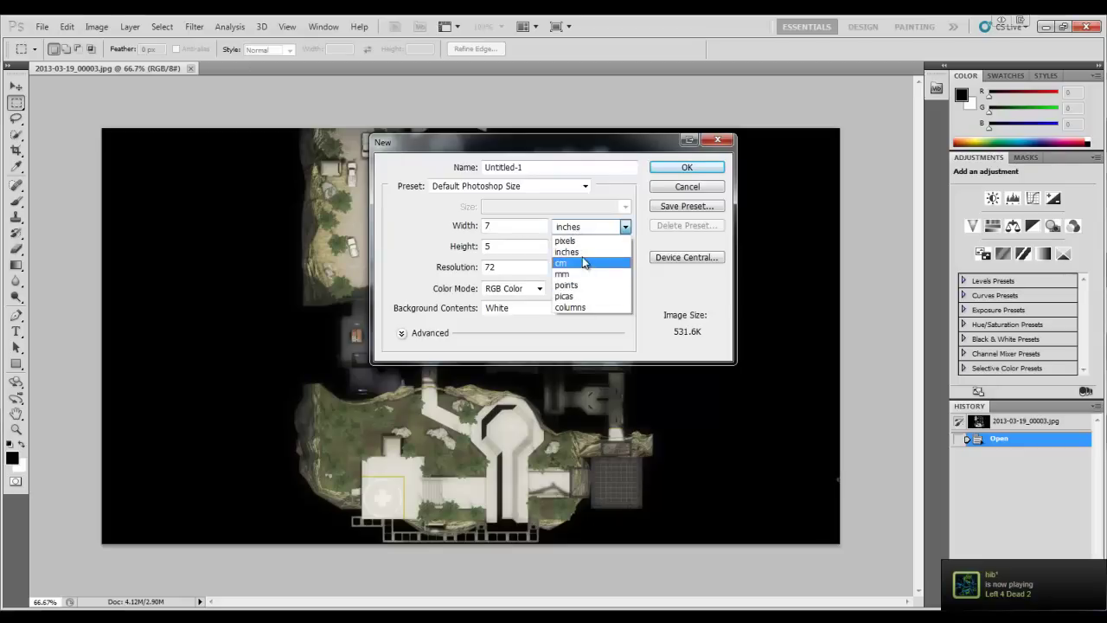
pyautogui.click(566, 241)
pyautogui.doubleClick(525, 225)
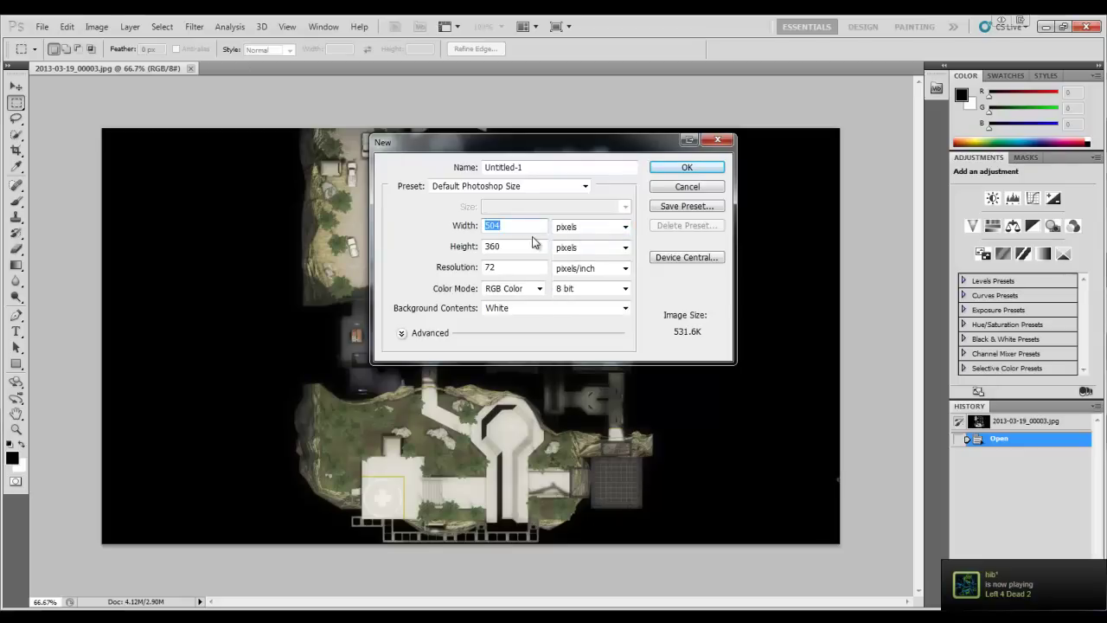
pyautogui.write('1024')
pyautogui.doubleClick(500, 247)
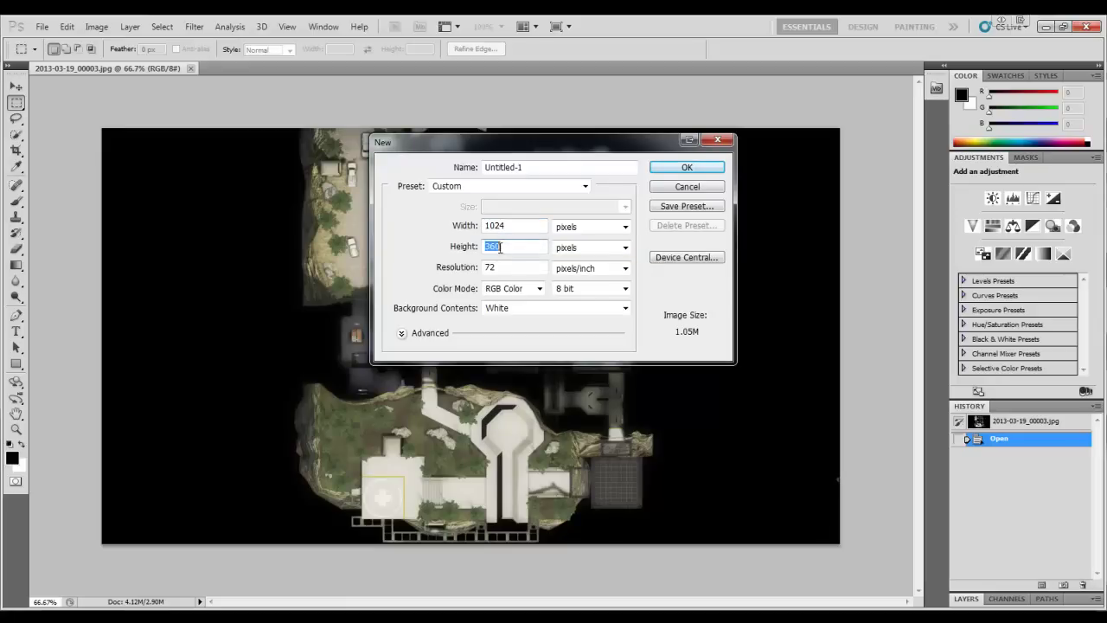
pyautogui.write('1024')
pyautogui.click(677, 169)
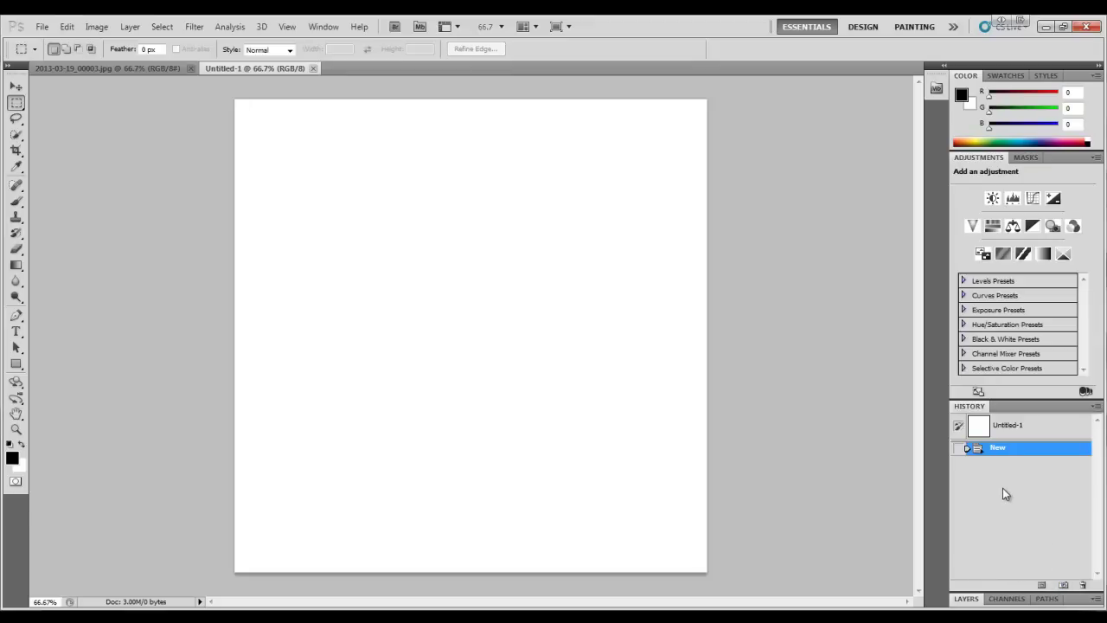
# - Make a duplicate document from the History state, add an empty Layer 1, and select Background
pyautogui.click(1043, 585)
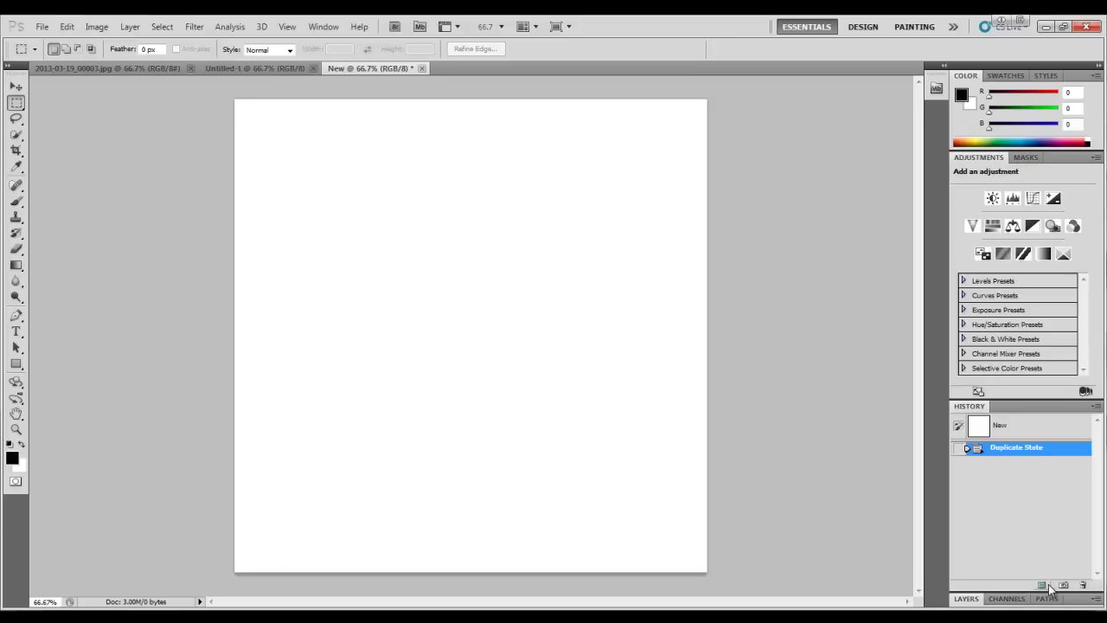
pyautogui.click(995, 426)
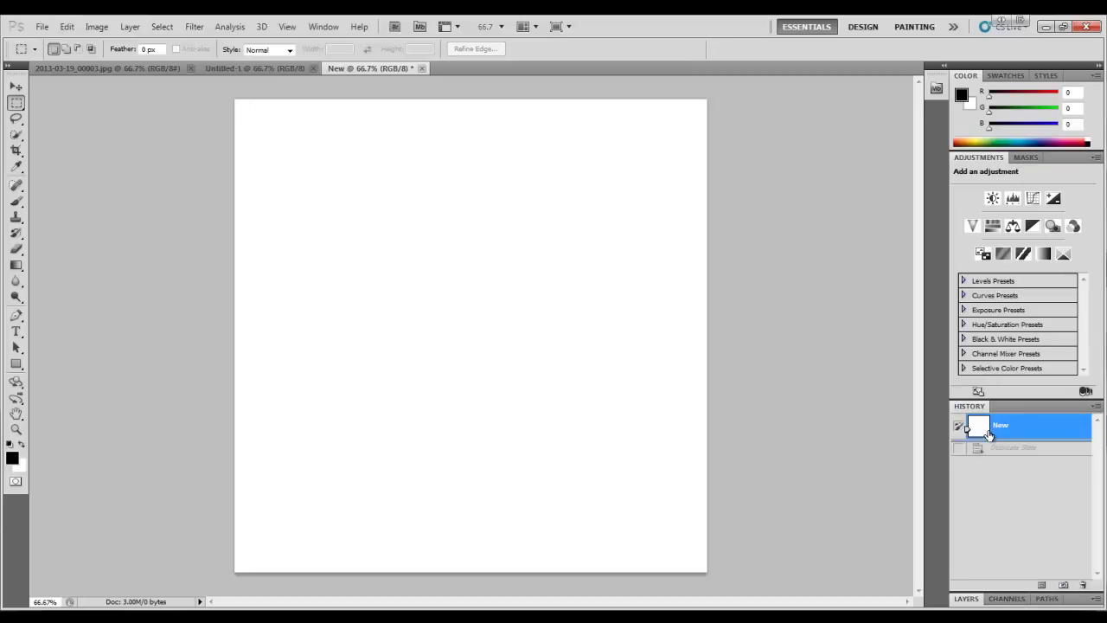
pyautogui.click(991, 591)
pyautogui.click(967, 488)
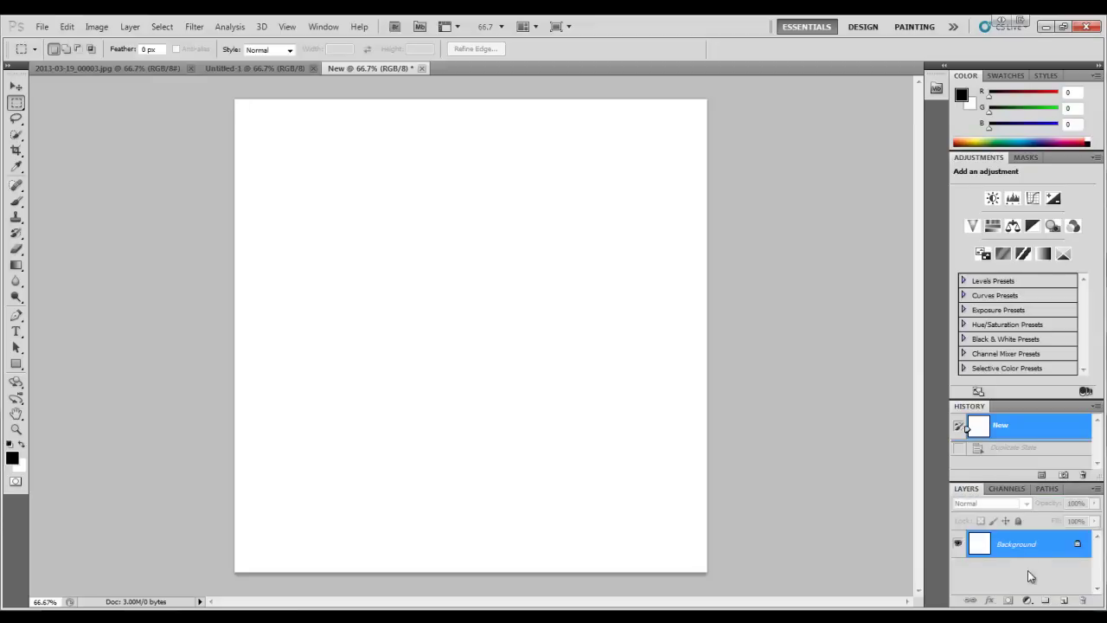
pyautogui.click(1064, 600)
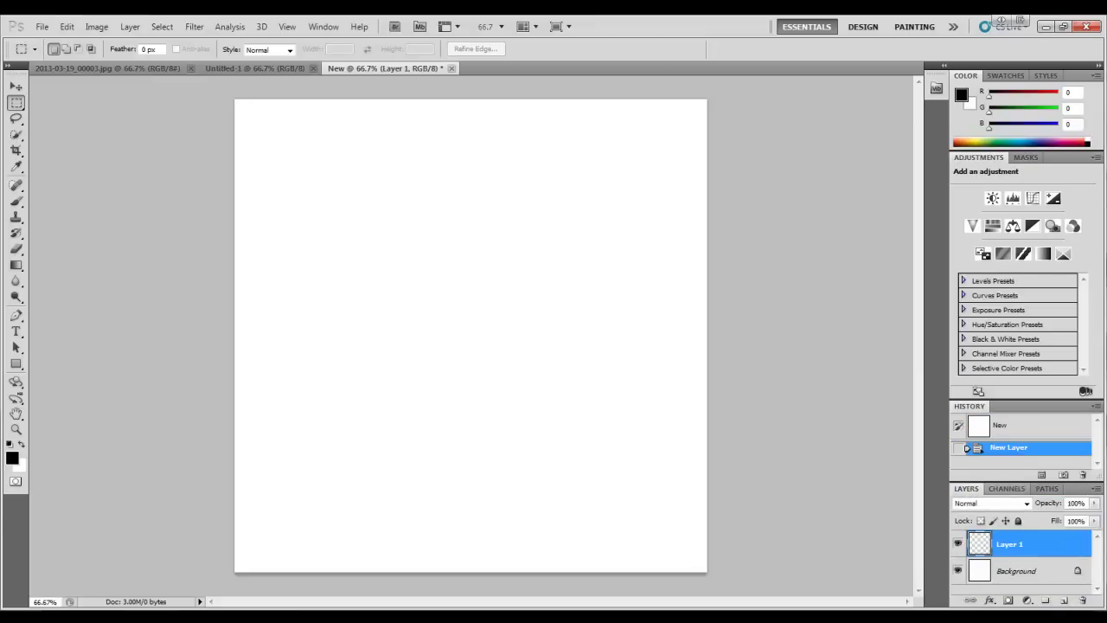
pyautogui.click(1017, 571)
# - Delete the Background layer and add a second empty layer
pyautogui.rightClick(1031, 574)
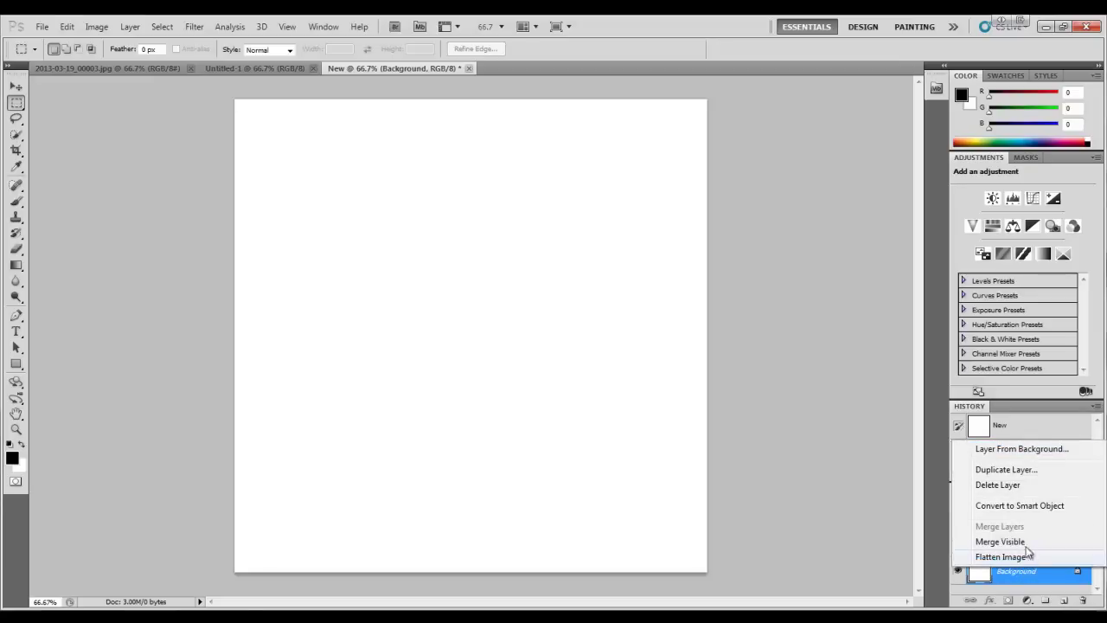
pyautogui.click(1004, 485)
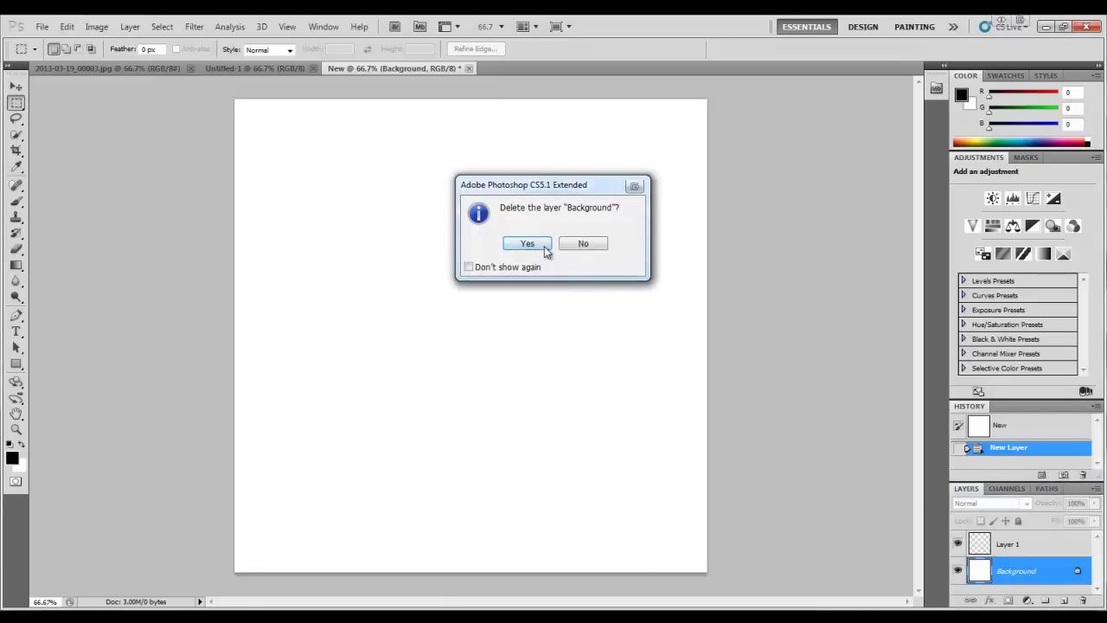
pyautogui.click(546, 251)
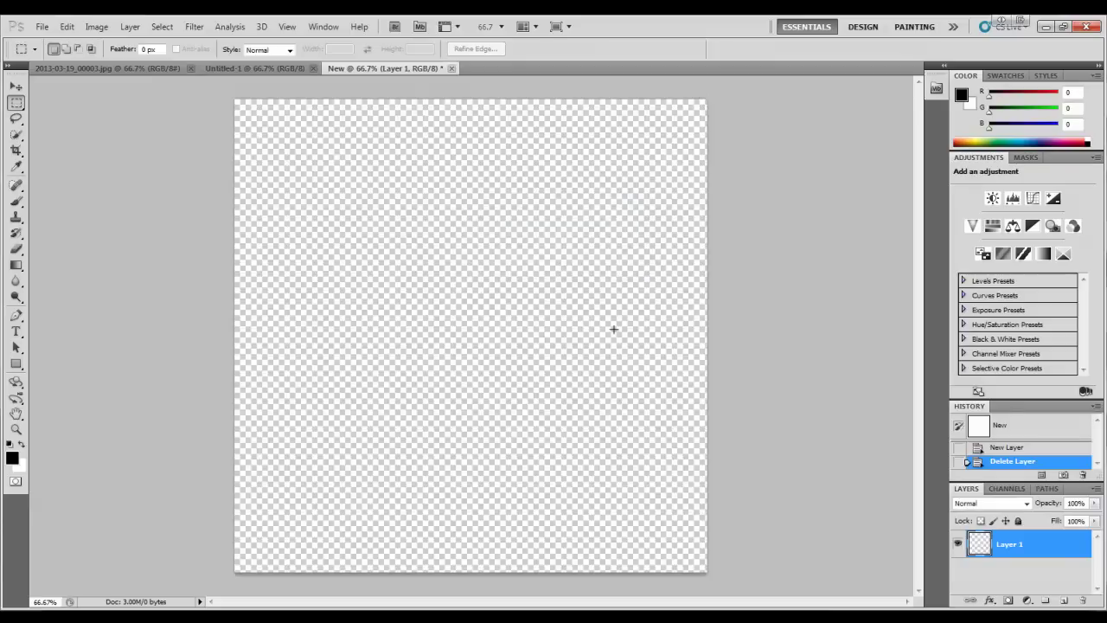
pyautogui.click(1064, 600)
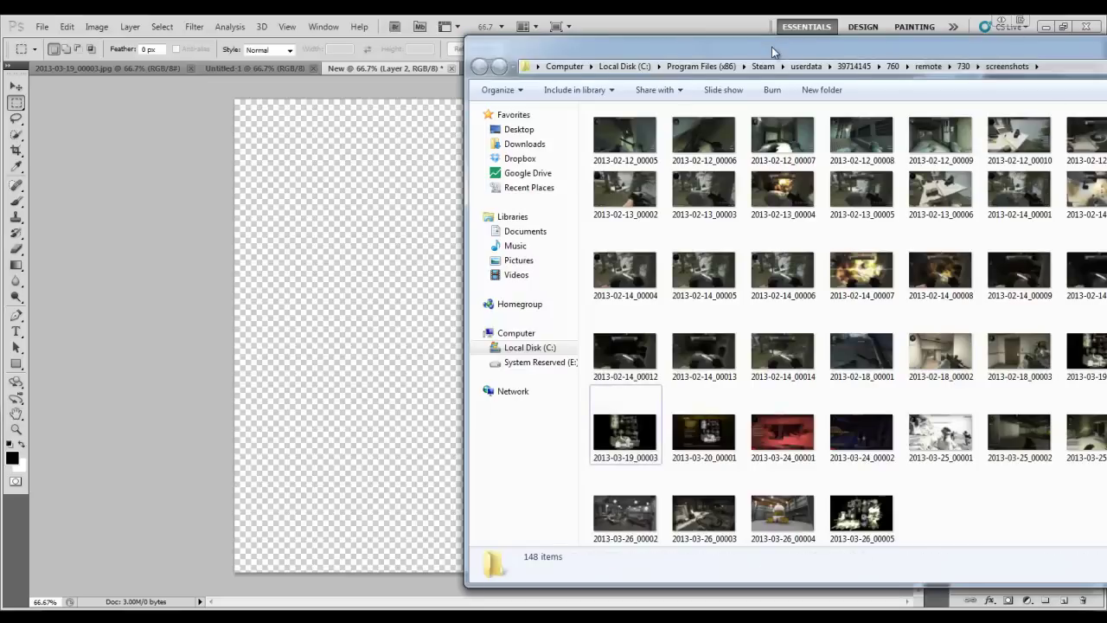
# - Drag screenshot 2013-03-19_00003 from Explorer onto the transparent canvas
pyautogui.moveTo(772, 46); pyautogui.dragTo(832, 41)
pyautogui.click(968, 430)
pyautogui.moveTo(967, 430); pyautogui.dragTo(469, 320)
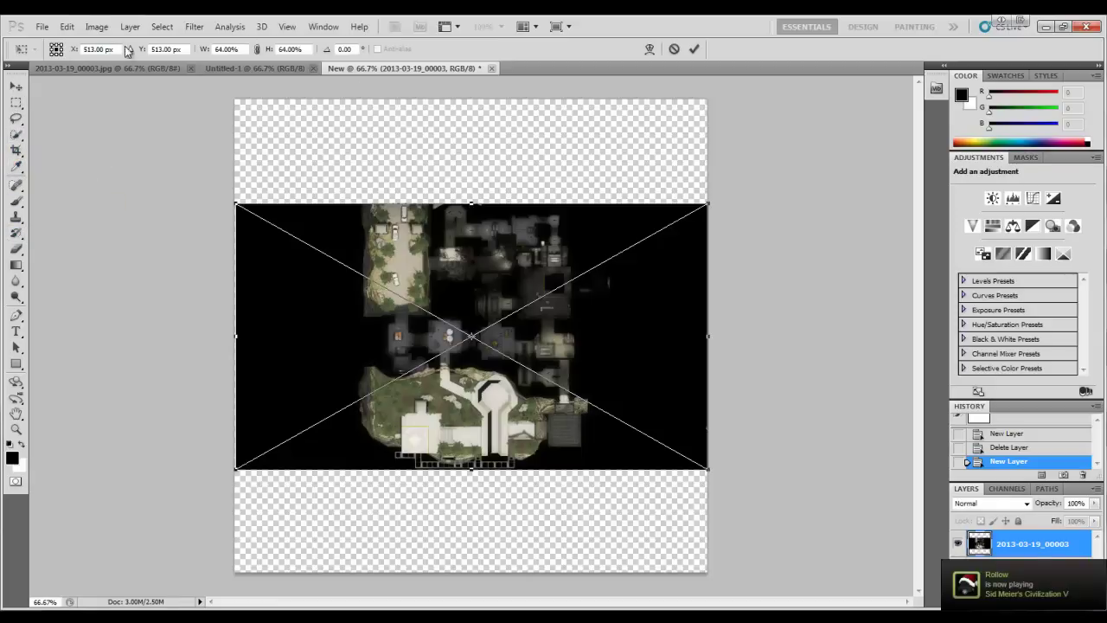
# - Scale the placed screenshot to 113.78% width and height so it fills the canvas
pyautogui.click(161, 27)
pyautogui.click(138, 29)
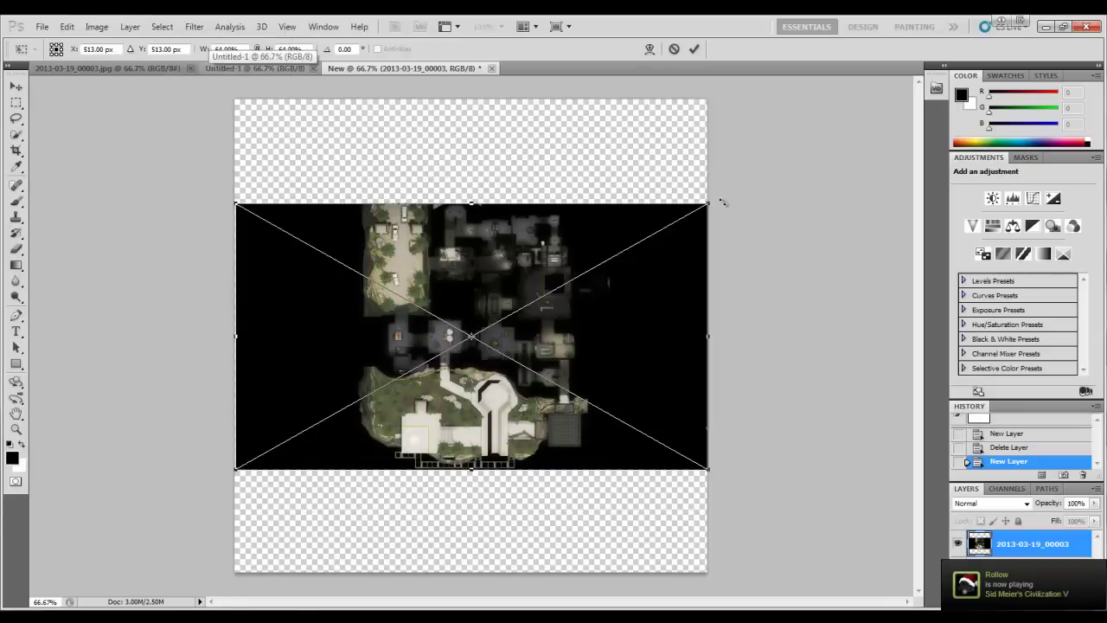
pyautogui.moveTo(710, 203); pyautogui.dragTo(722, 101)
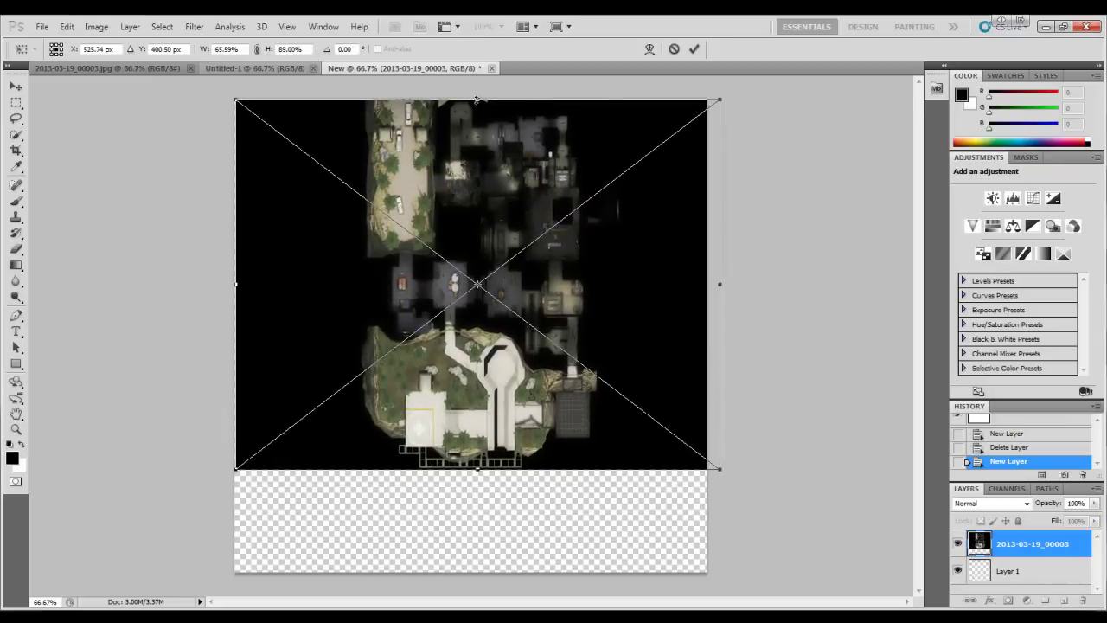
pyautogui.moveTo(478, 469); pyautogui.dragTo(472, 572)
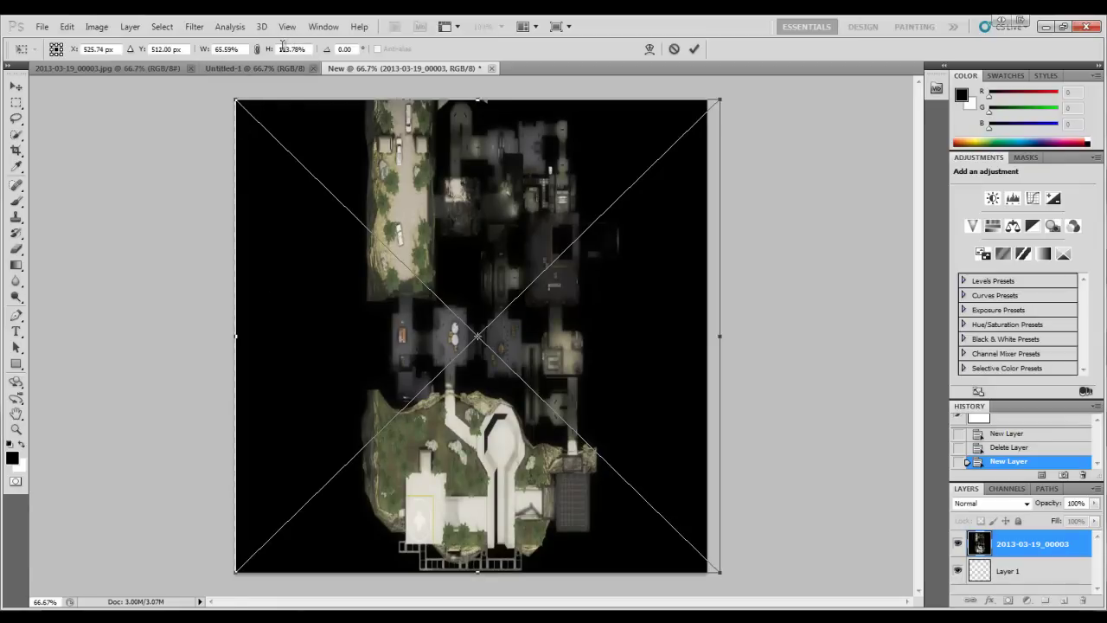
pyautogui.click(225, 49)
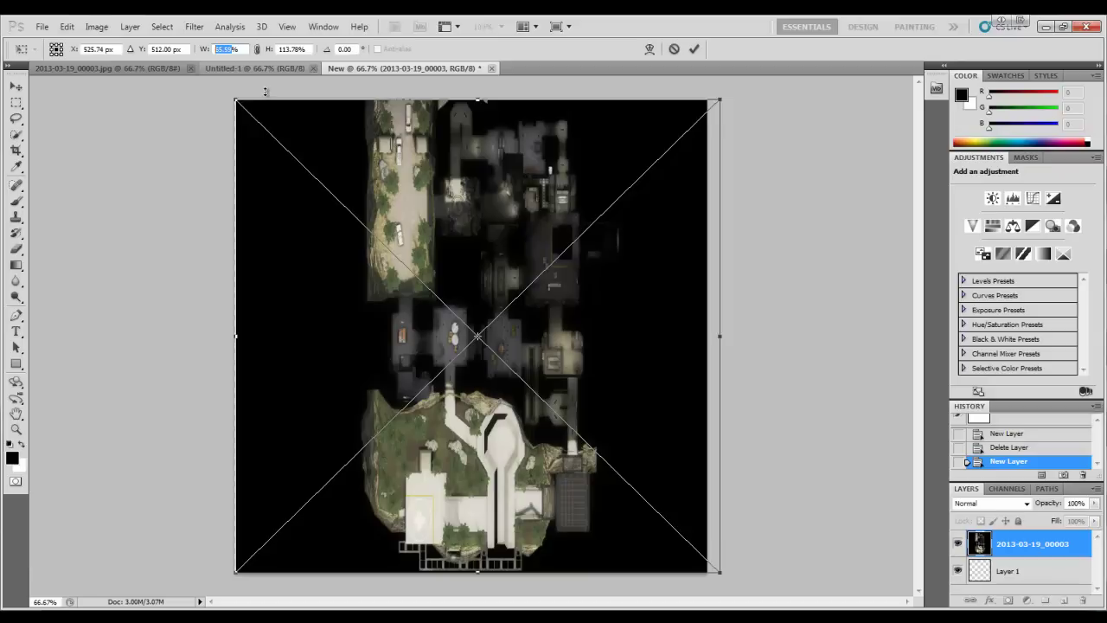
pyautogui.write('113.')
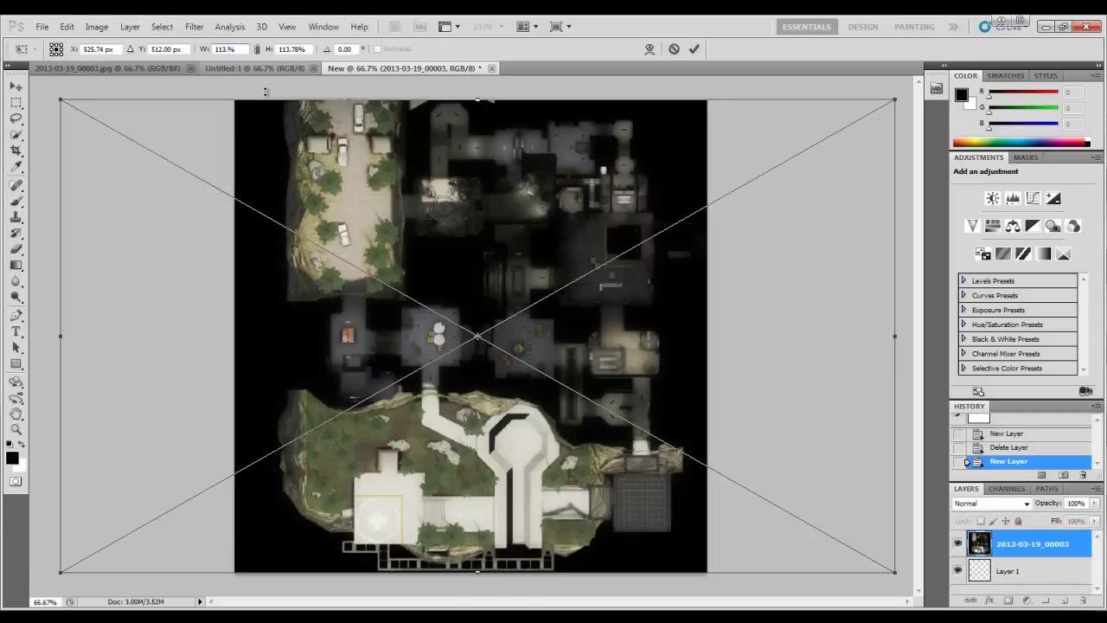
pyautogui.write('78')
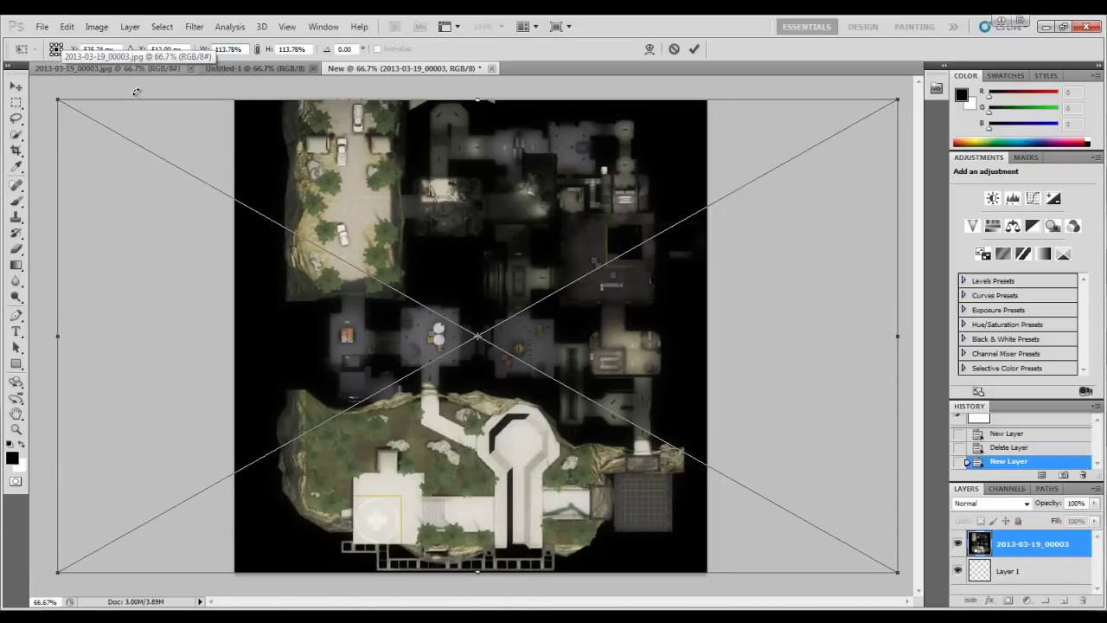
pyautogui.click(16, 87)
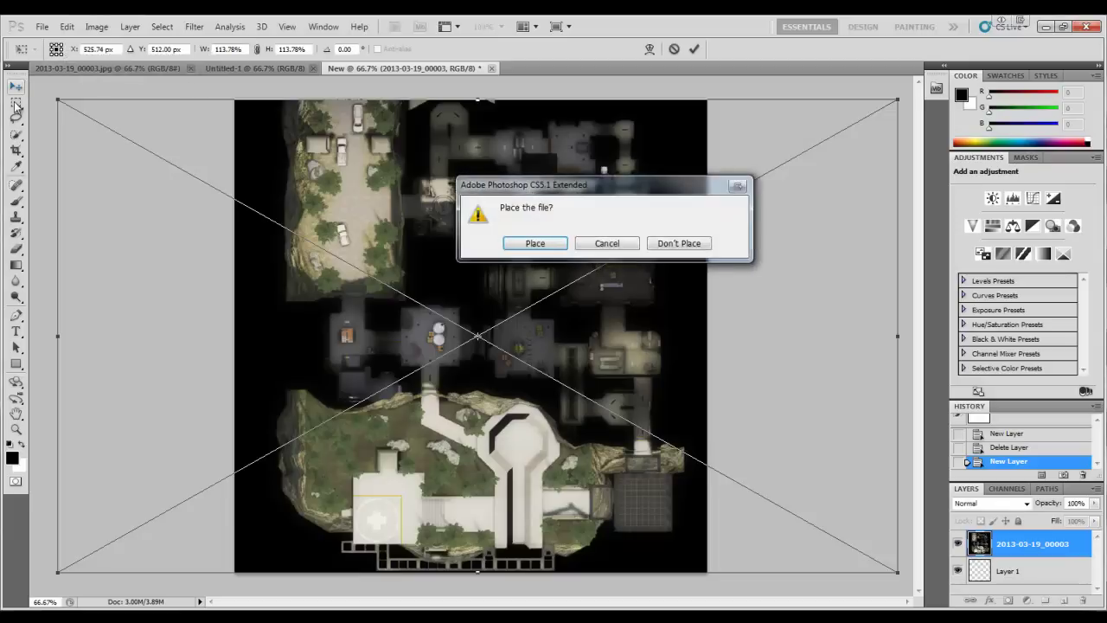
# - Confirm placing the scaled screenshot, then compare the de_cliff_radar_raw and de_cliff_radar documents
pyautogui.click(535, 244)
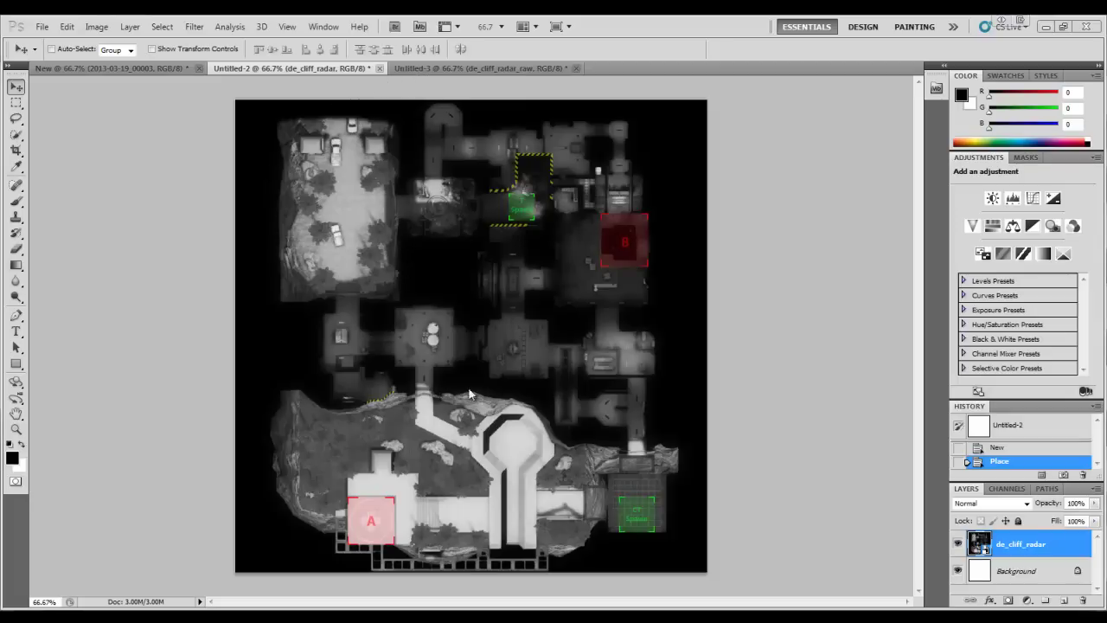
pyautogui.click(454, 68)
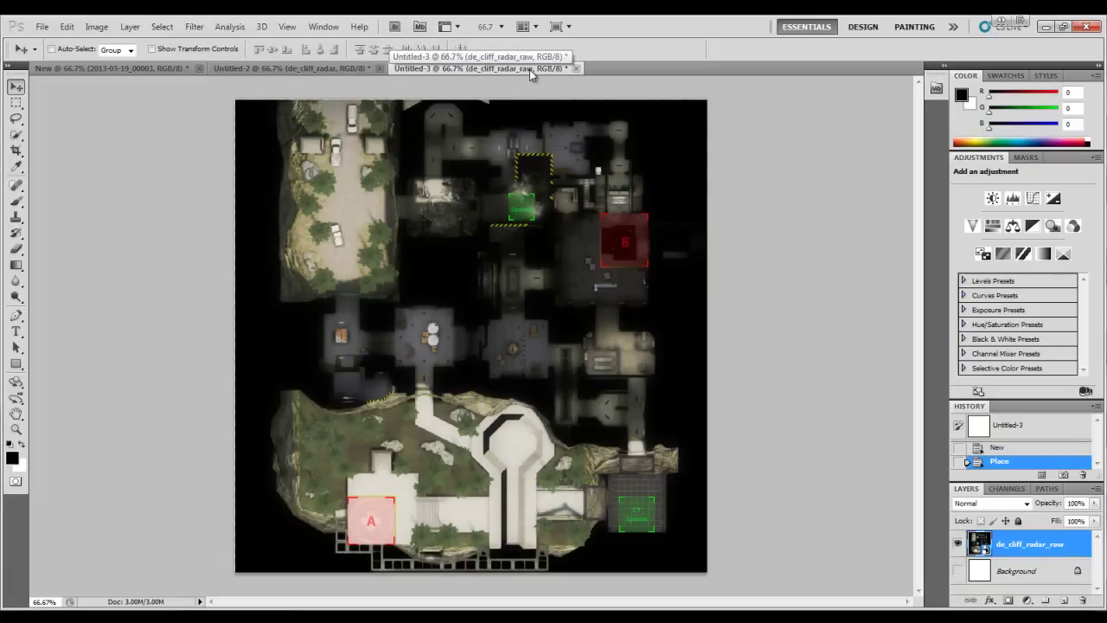
pyautogui.click(301, 69)
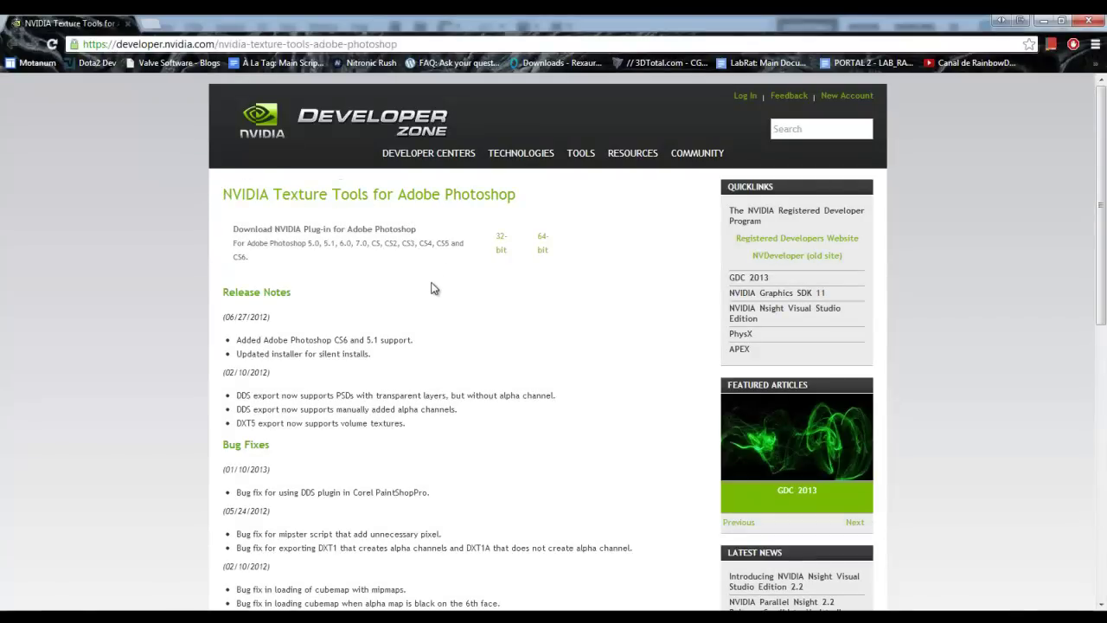
# - Scroll down the NVIDIA Texture Tools page to the DDS Plug-in section, then back to the downloads
pyautogui.scroll(-4, 424, 285)
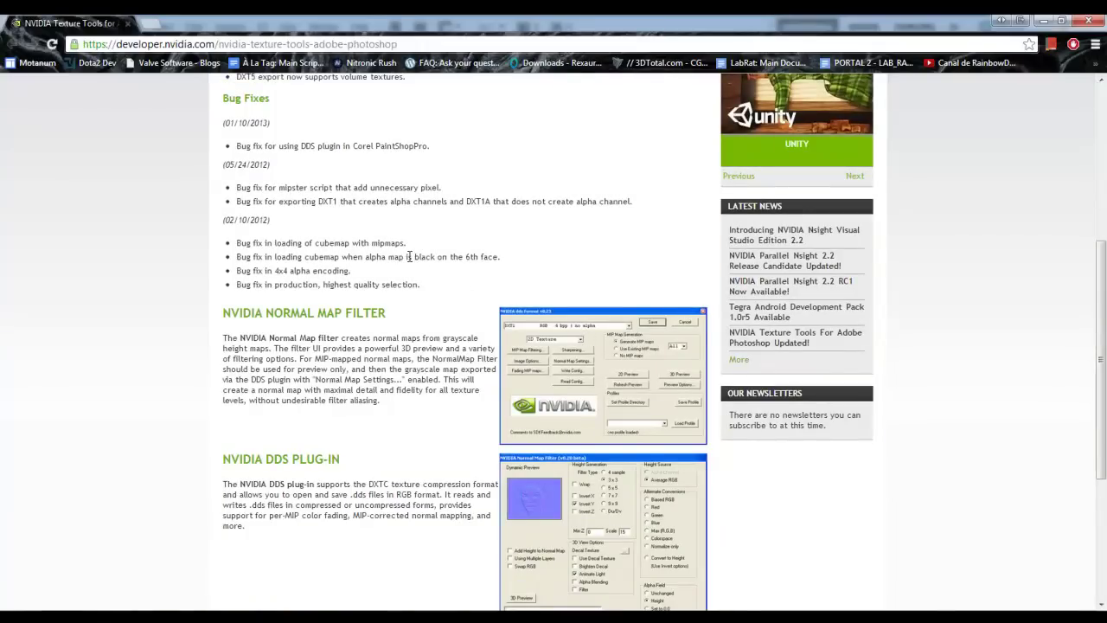
pyautogui.scroll(-2, 424, 257)
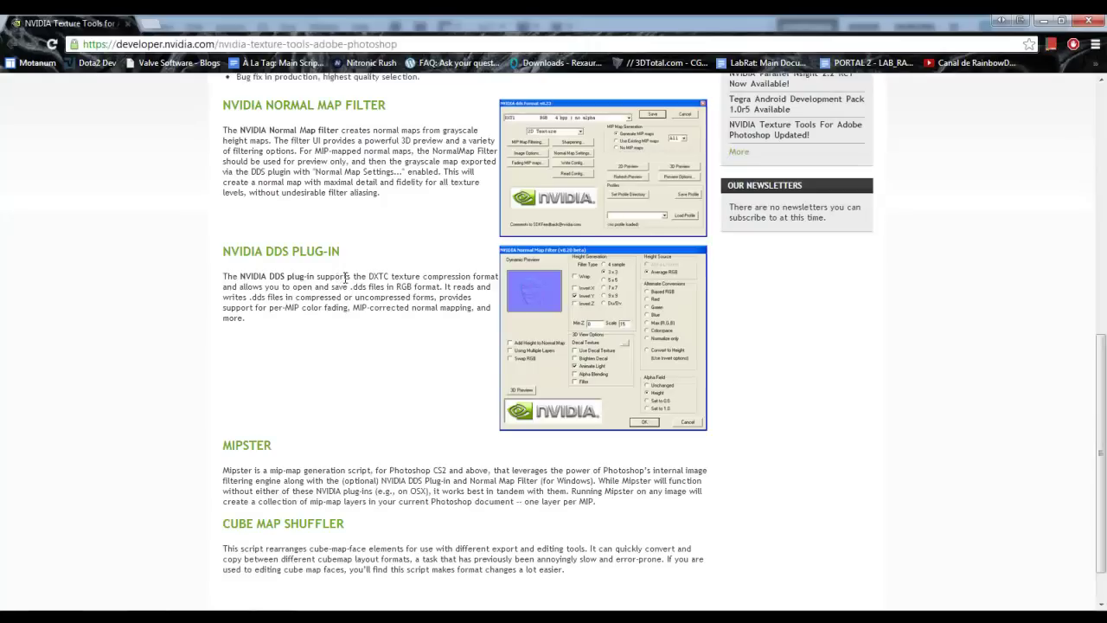
pyautogui.scroll(-1, 347, 376)
pyautogui.scroll(5, 359, 367)
pyautogui.scroll(3, 359, 367)
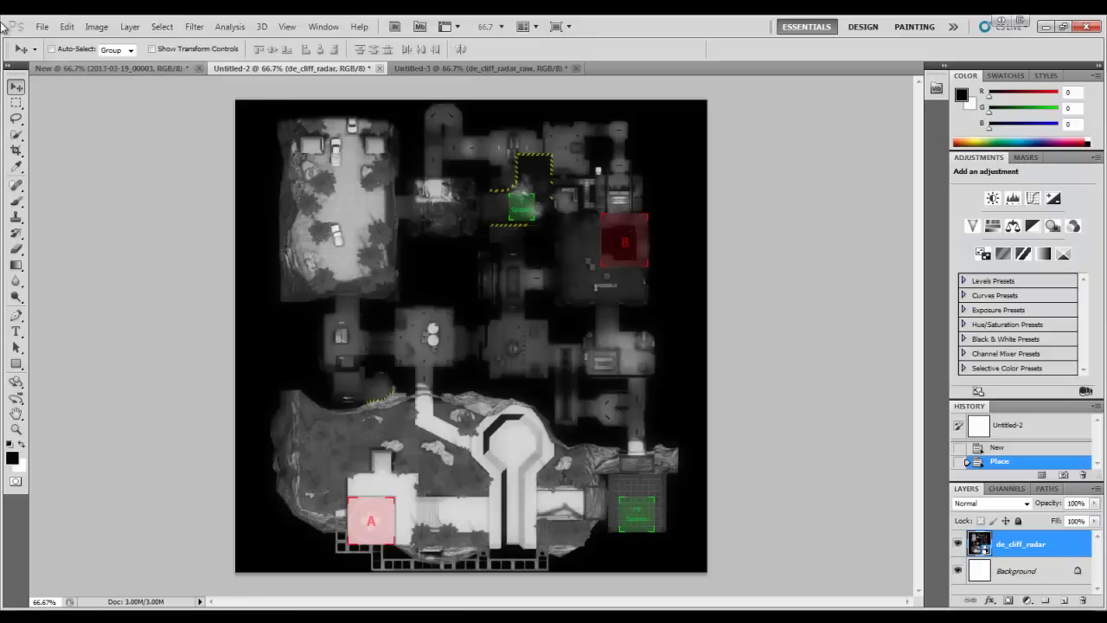
pyautogui.click(42, 27)
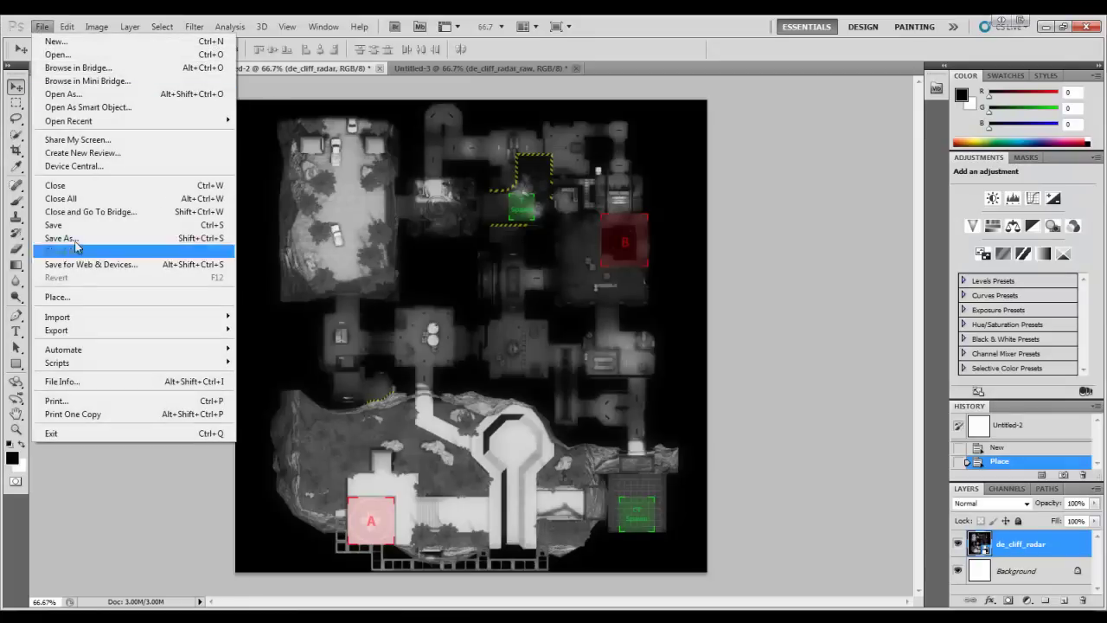
pyautogui.click(374, 31)
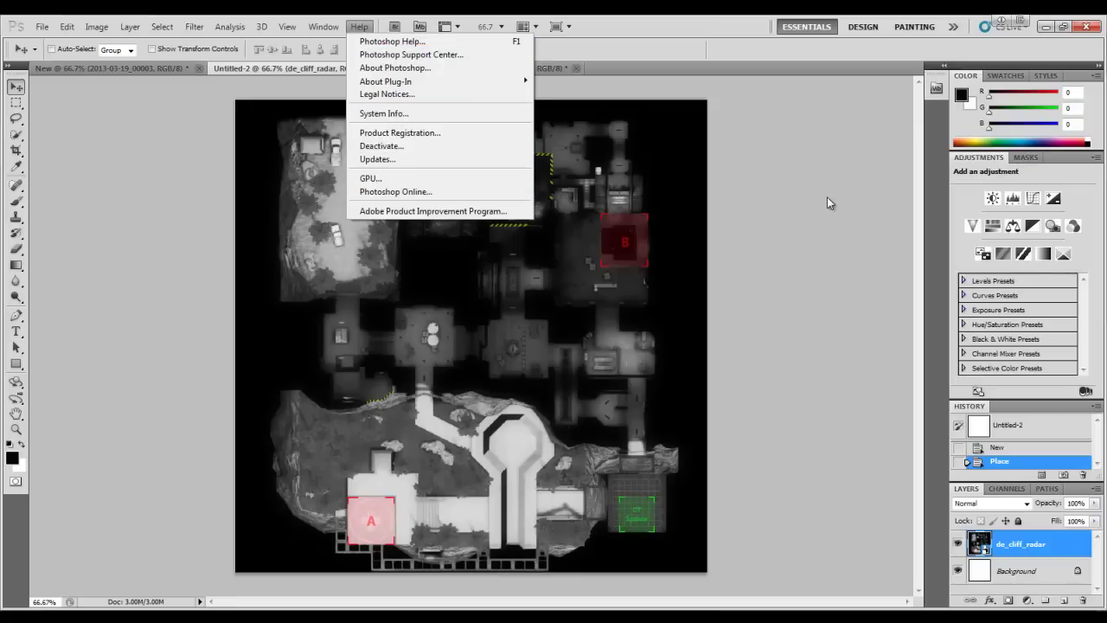
pyautogui.click(744, 169)
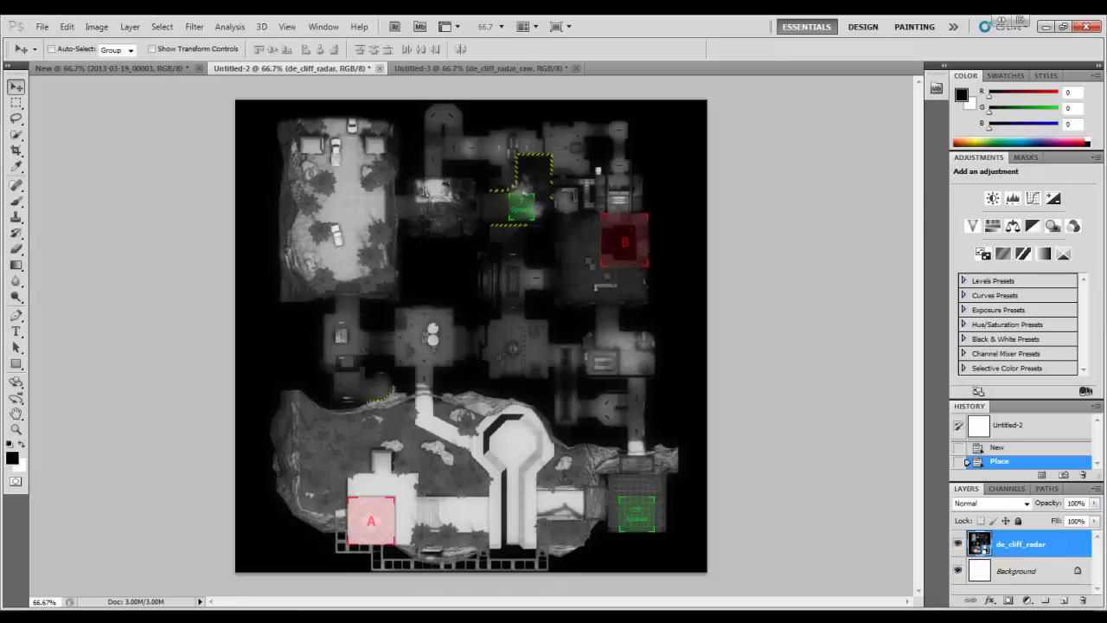
# - Browse from steamapps through common, Counter-Strike Global Offensive, csgo and resource to overviews, moving the window aside
pyautogui.hotkey('alt', 'Tab')
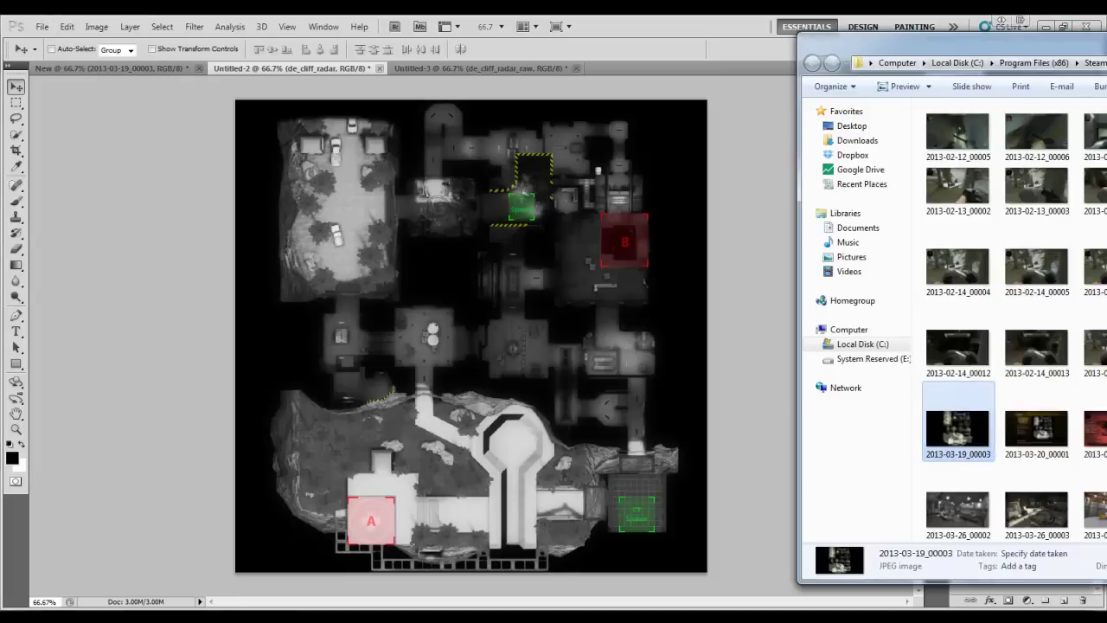
pyautogui.hotkey('alt', 'Tab')
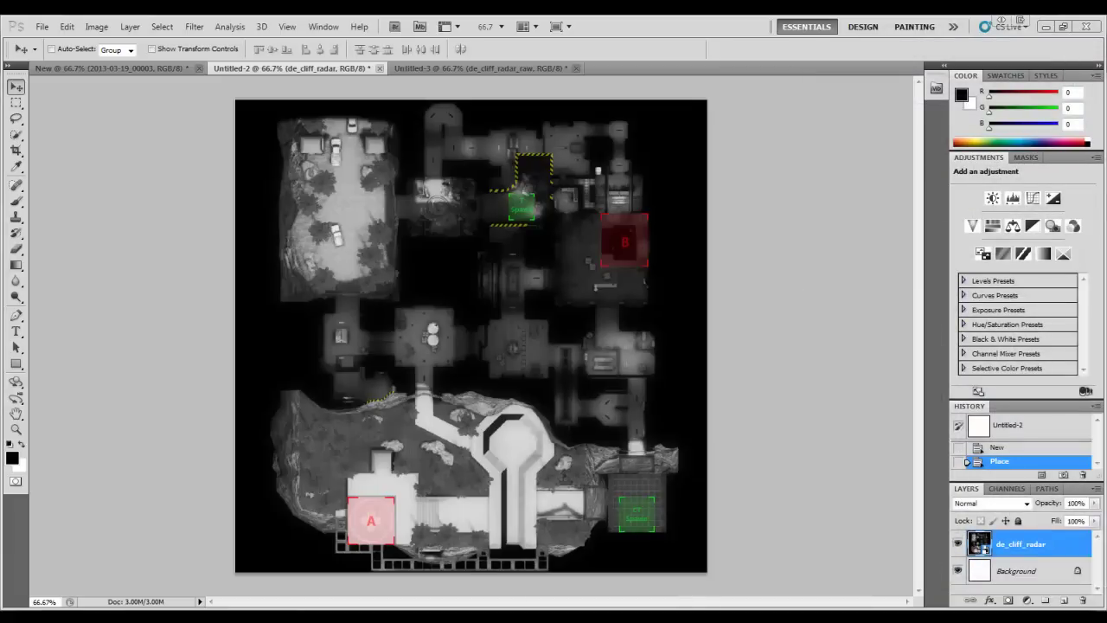
pyautogui.hotkey('alt', 'Tab')
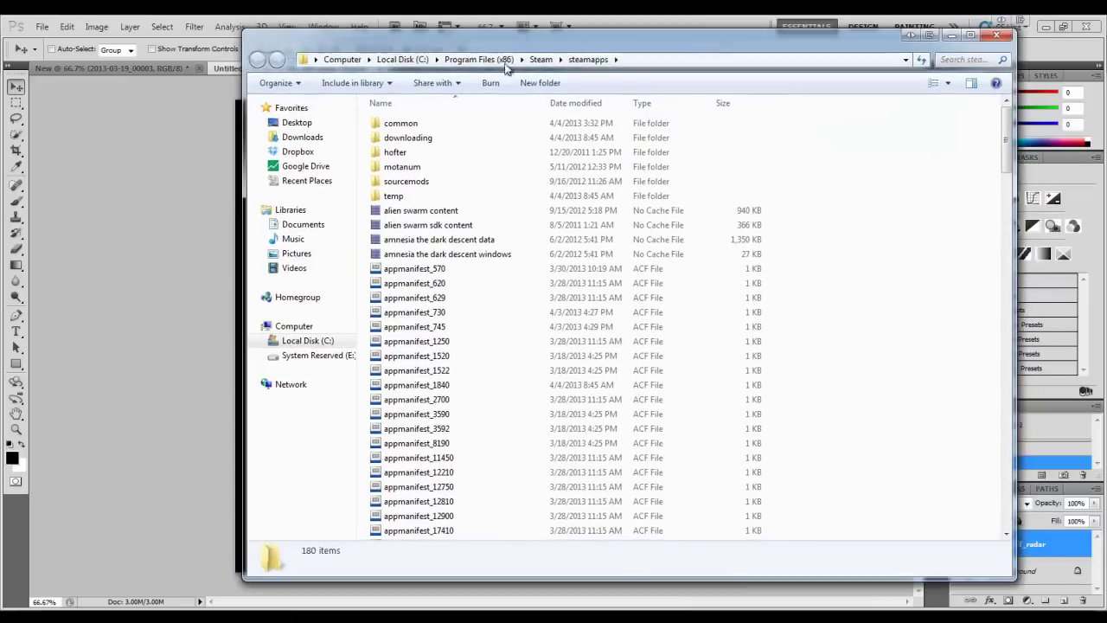
pyautogui.doubleClick(442, 123)
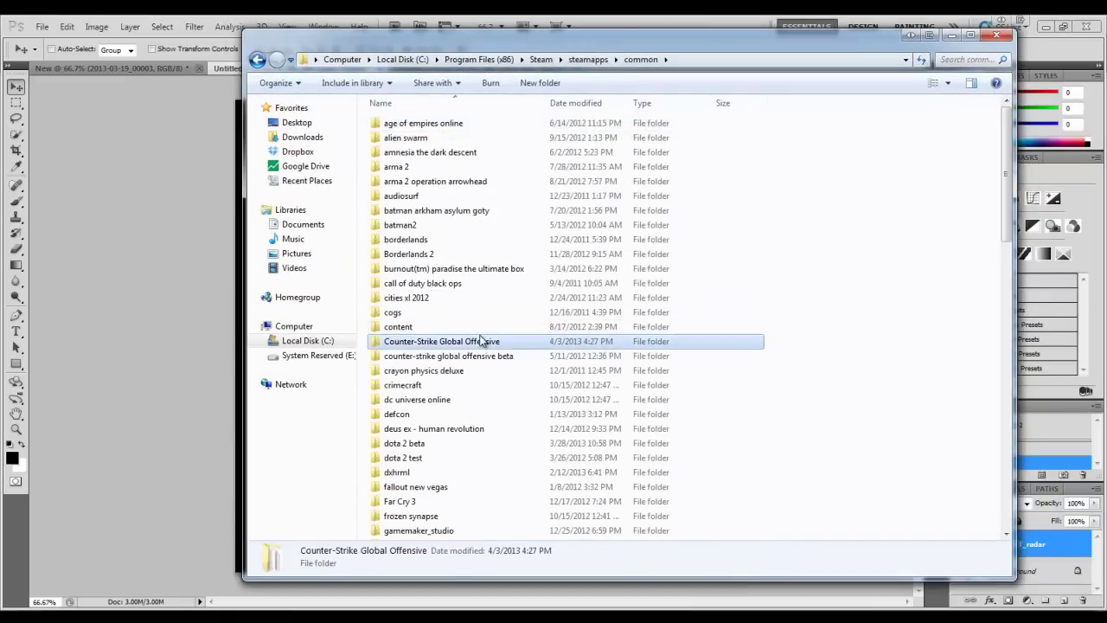
pyautogui.doubleClick(486, 339)
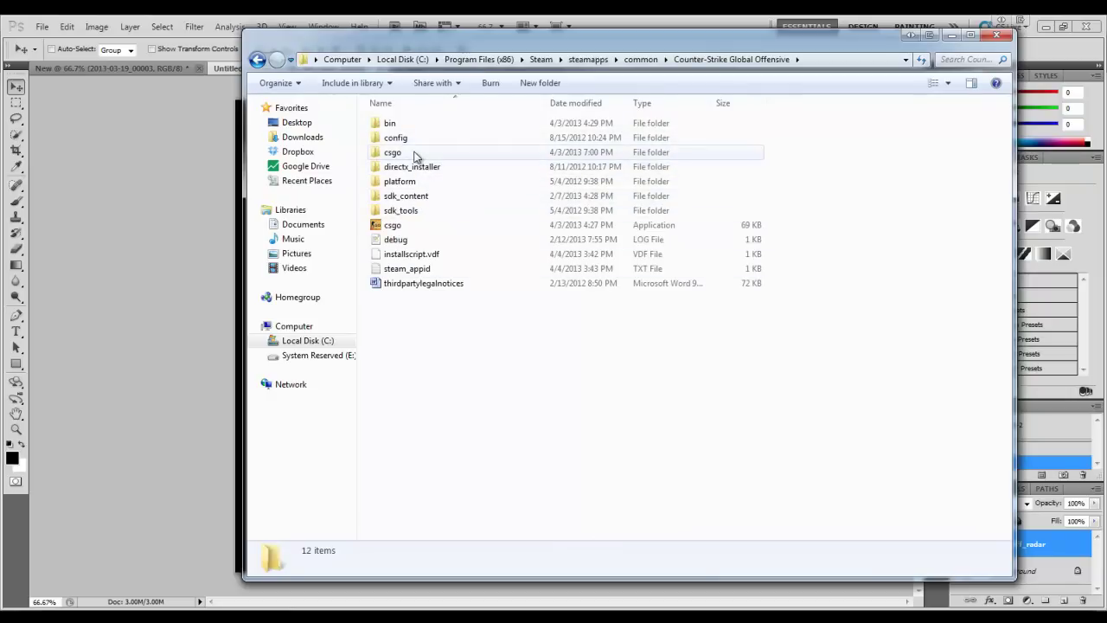
pyautogui.doubleClick(417, 153)
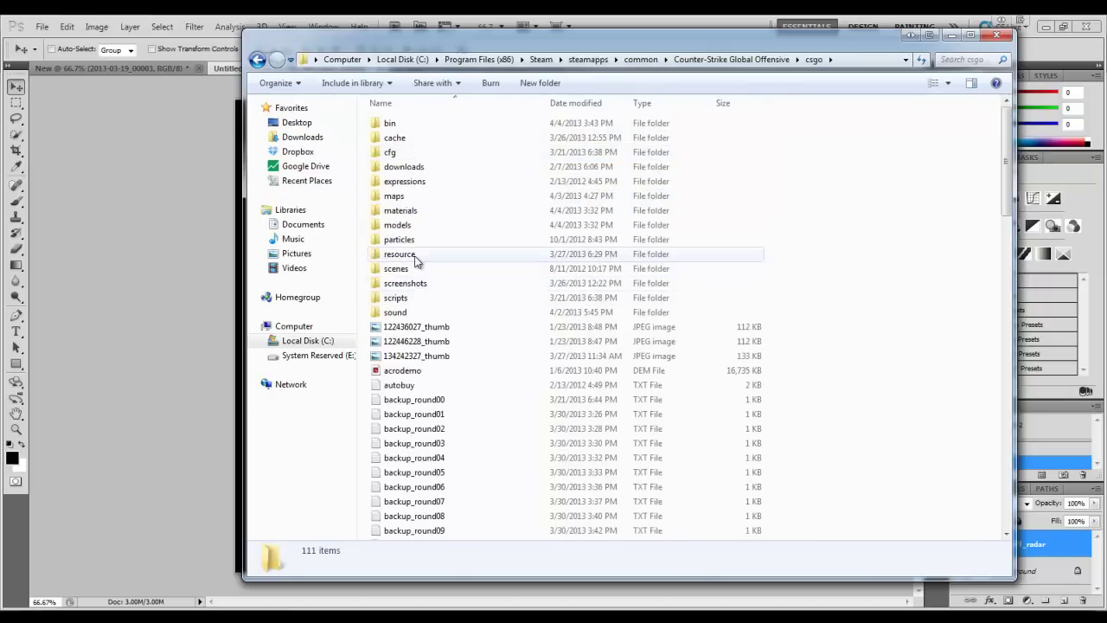
pyautogui.doubleClick(424, 252)
pyautogui.doubleClick(403, 140)
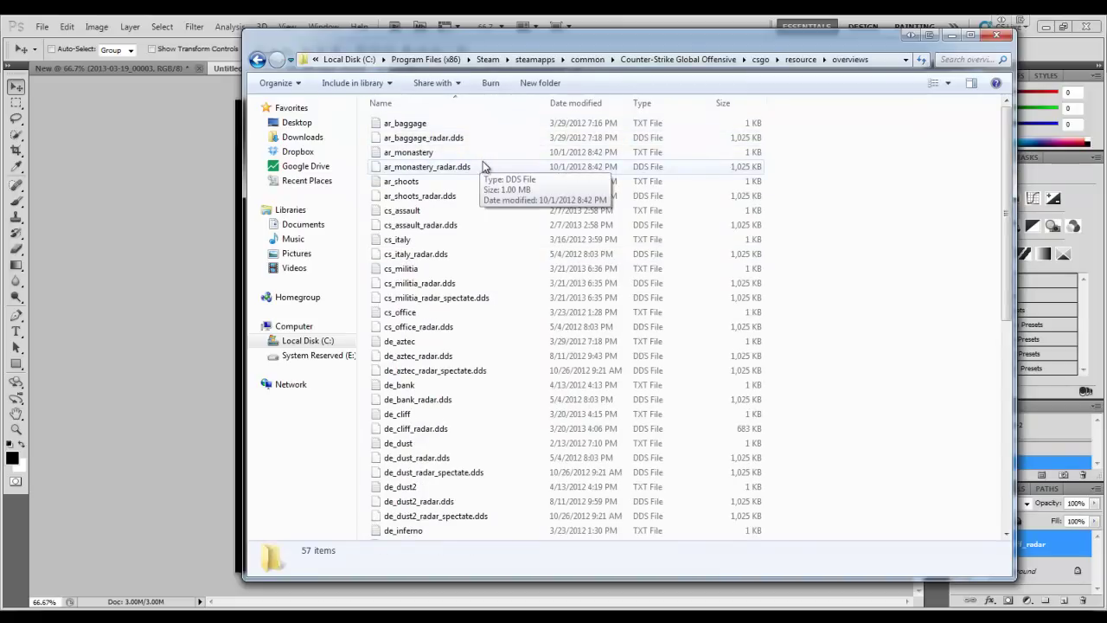
pyautogui.moveTo(346, 36); pyautogui.dragTo(1106, 68)
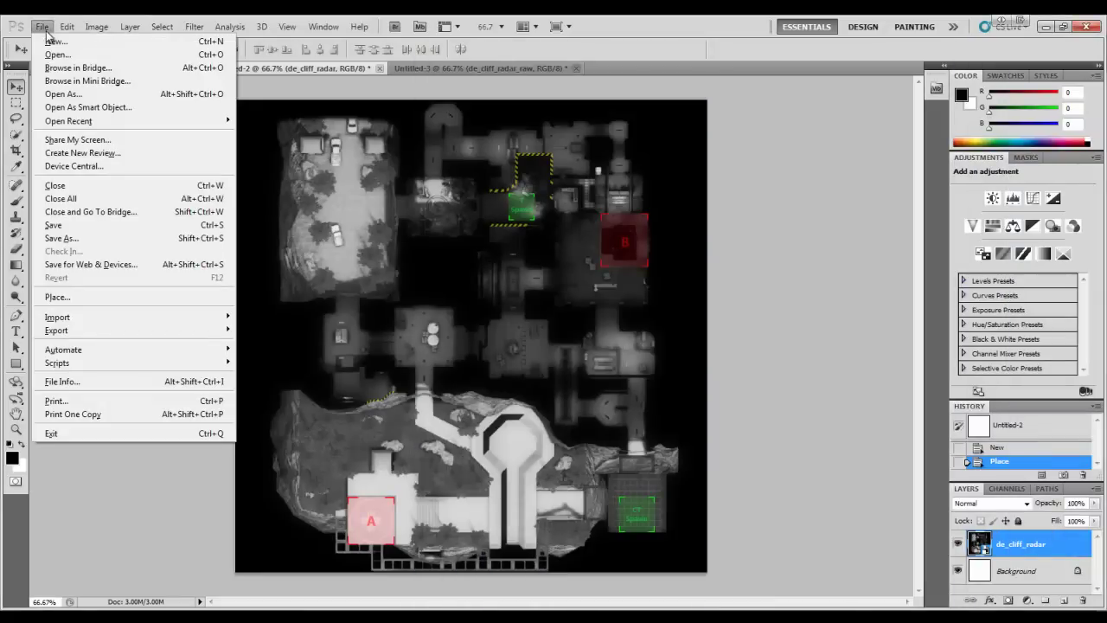
# - Create a new 1024×1024 px, 72 ppi RGB document beside the overviews folder window
pyautogui.click(48, 26)
pyautogui.click(52, 41)
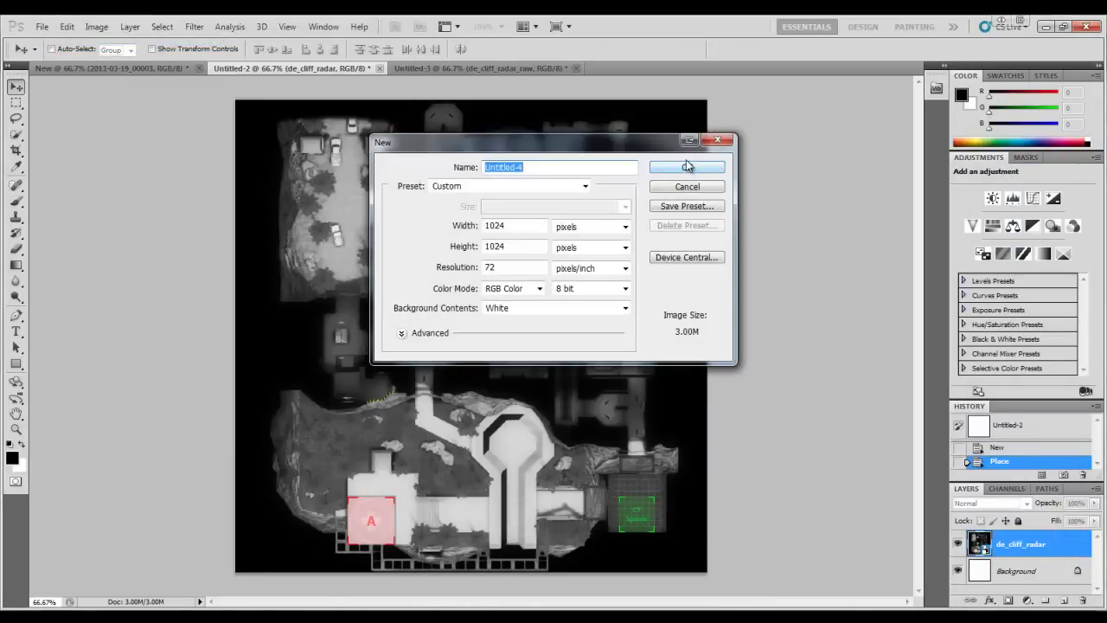
pyautogui.click(689, 167)
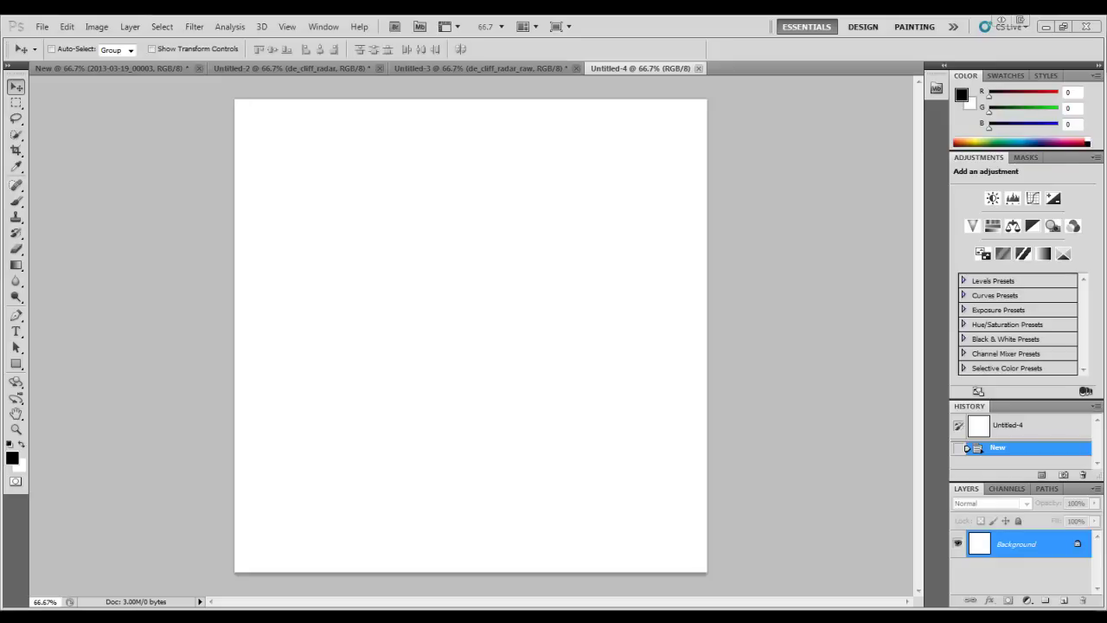
pyautogui.moveTo(1106, 43); pyautogui.dragTo(782, 45)
# - Pick out de_dust2_radar.dds among the de_dust2 radar files, checking the de_cliff_radar document
pyautogui.click(680, 394)
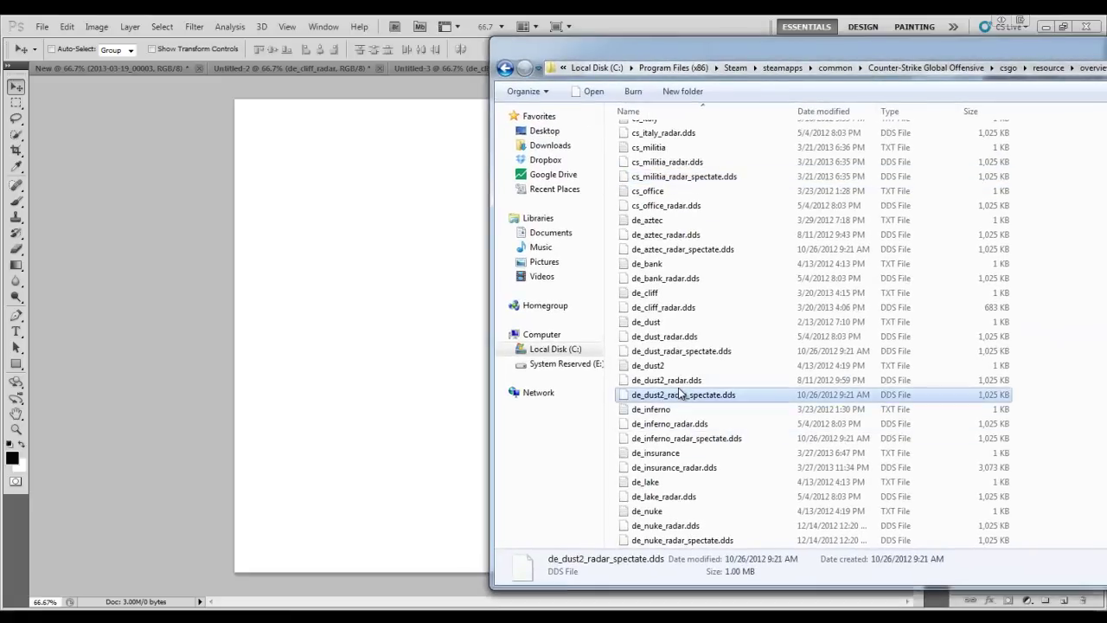
pyautogui.keyDown('ctrl'); pyautogui.click(684, 381); pyautogui.keyUp('ctrl')
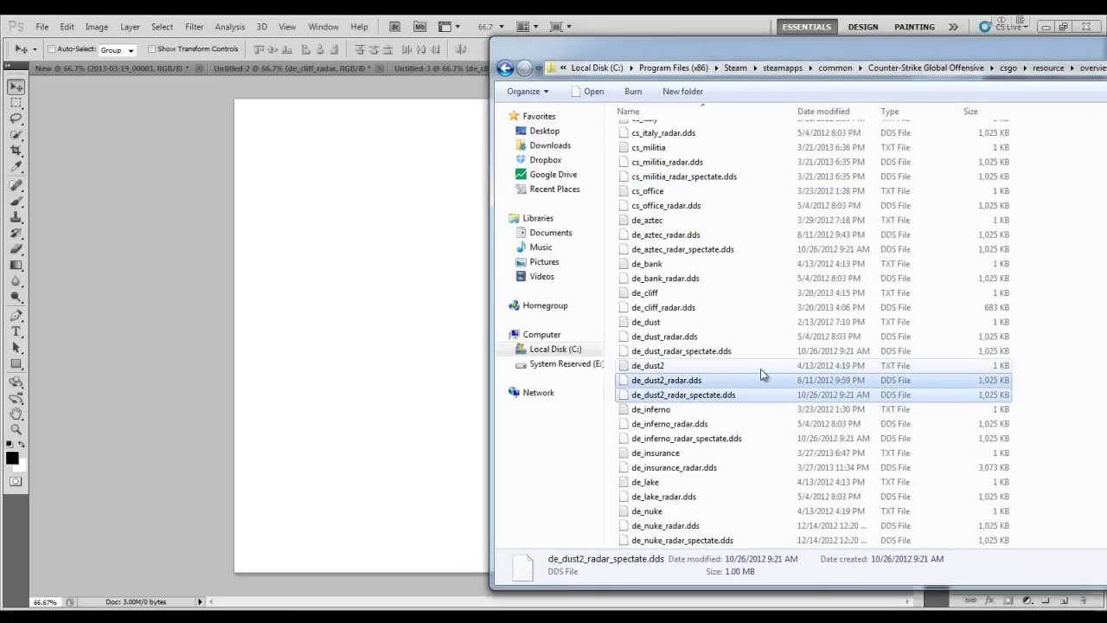
pyautogui.click(707, 384)
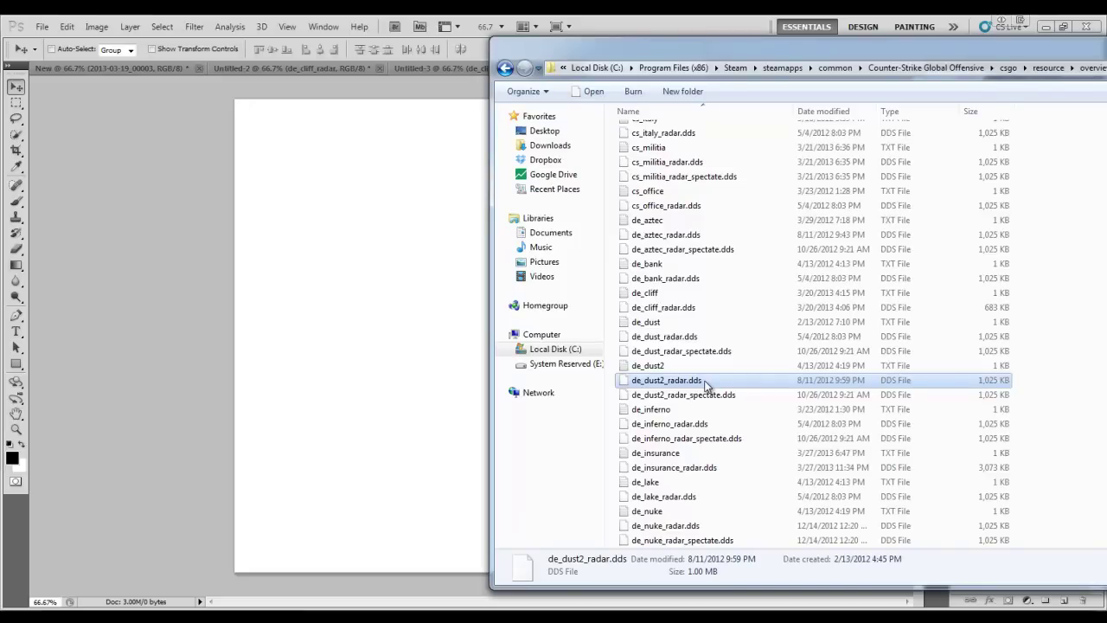
pyautogui.click(296, 71)
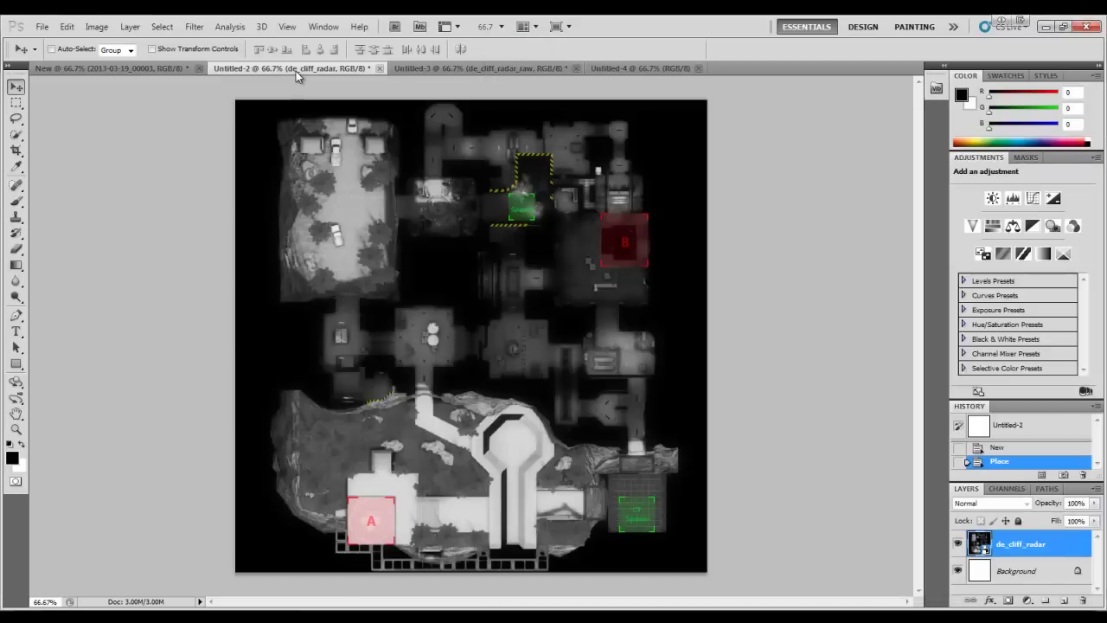
pyautogui.hotkey('alt', 'Tab')
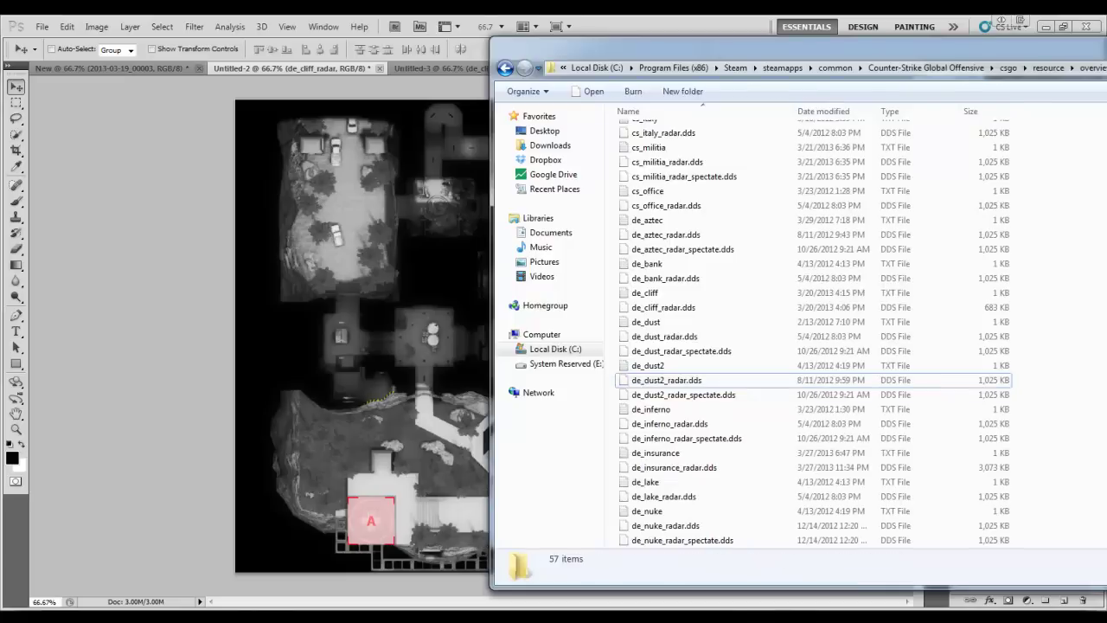
# - Select de_dust2_radar_spectate.dds and dock the folder window at the right beside Untitled-4
pyautogui.click(670, 396)
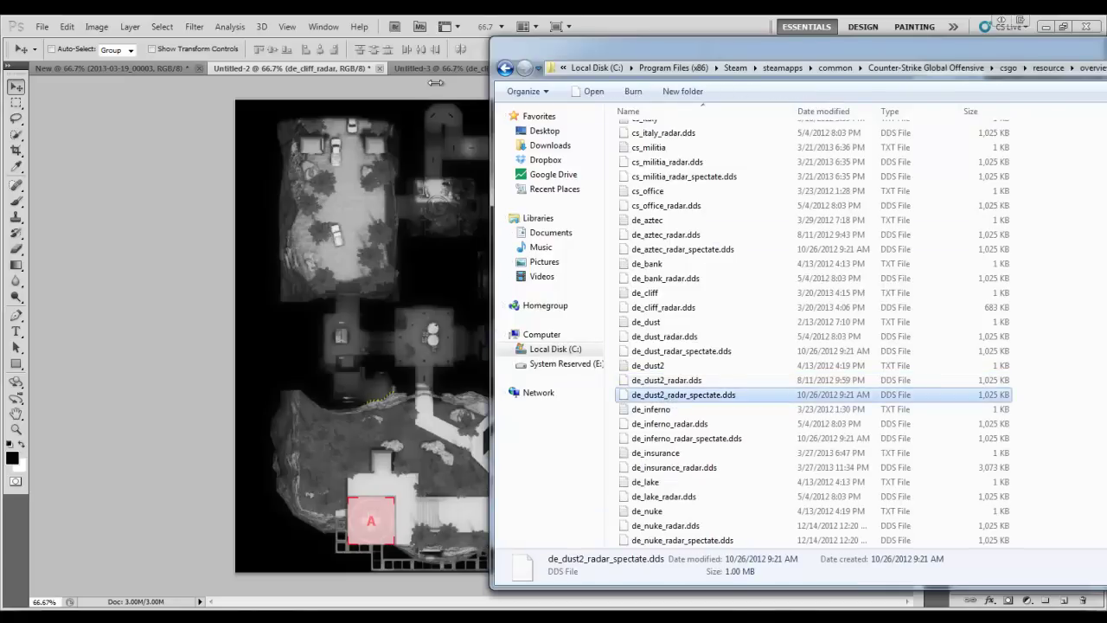
pyautogui.click(440, 69)
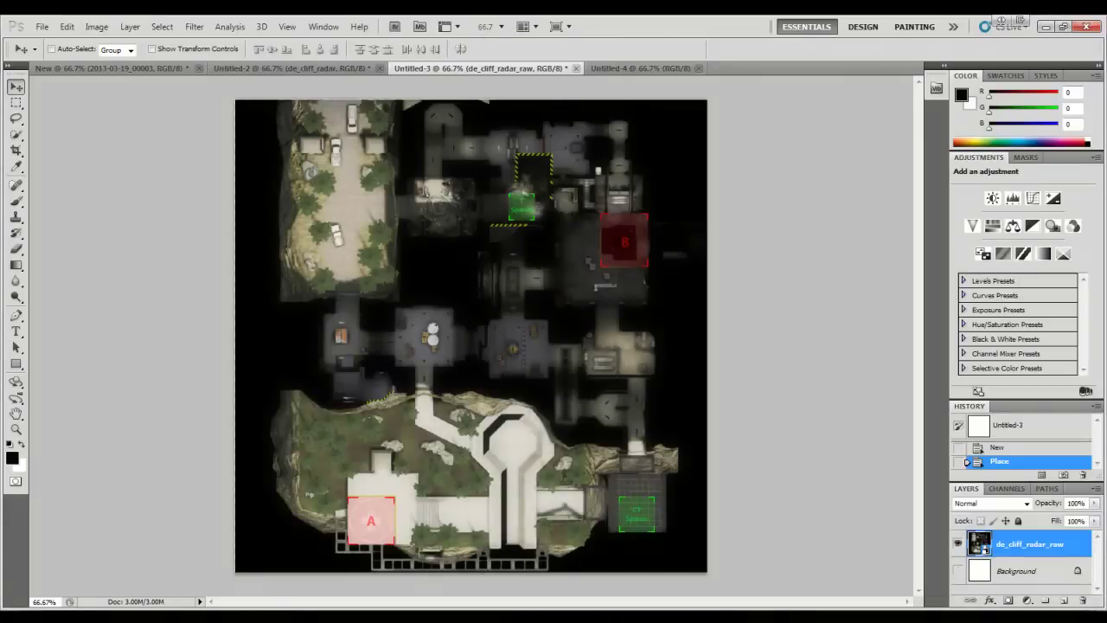
pyautogui.hotkey('alt', 'Tab')
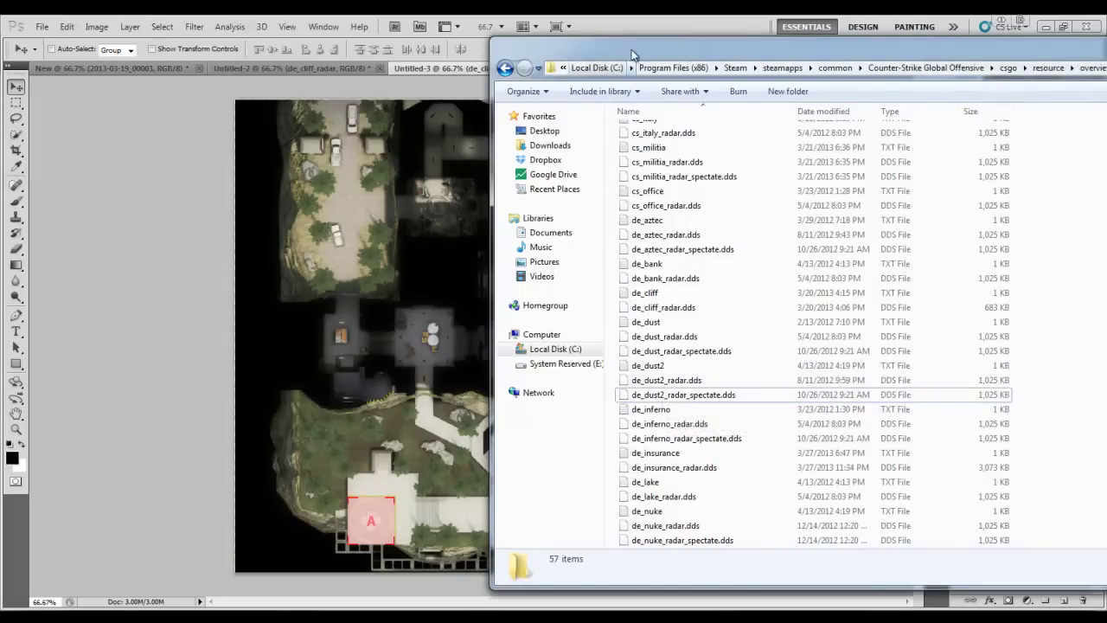
pyautogui.moveTo(605, 45); pyautogui.dragTo(694, 36)
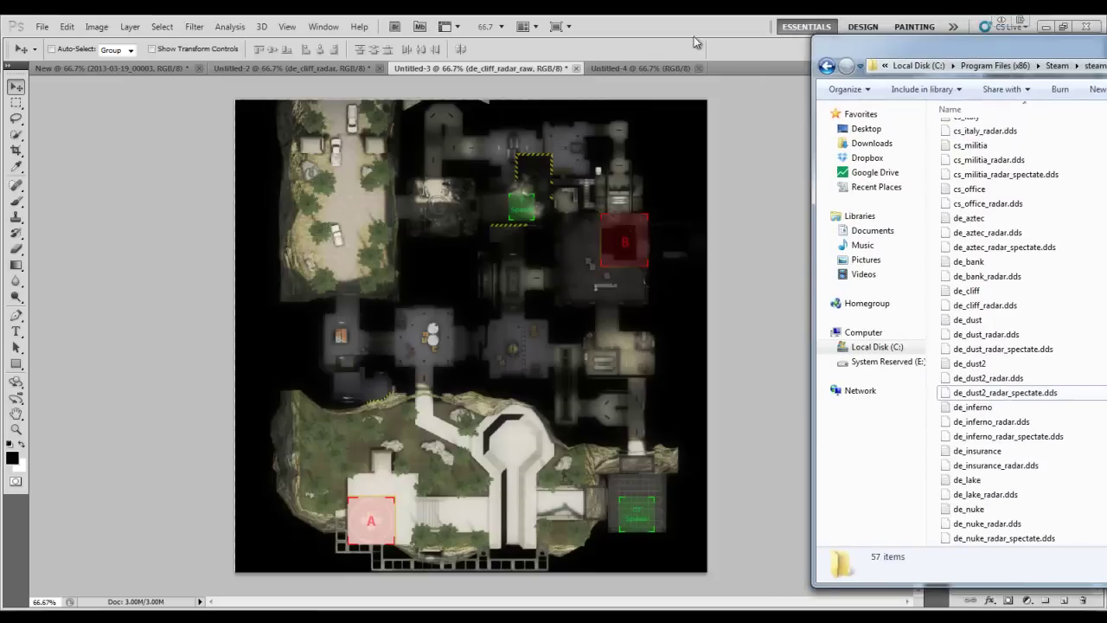
pyautogui.click(657, 71)
pyautogui.hotkey('alt', 'Tab')
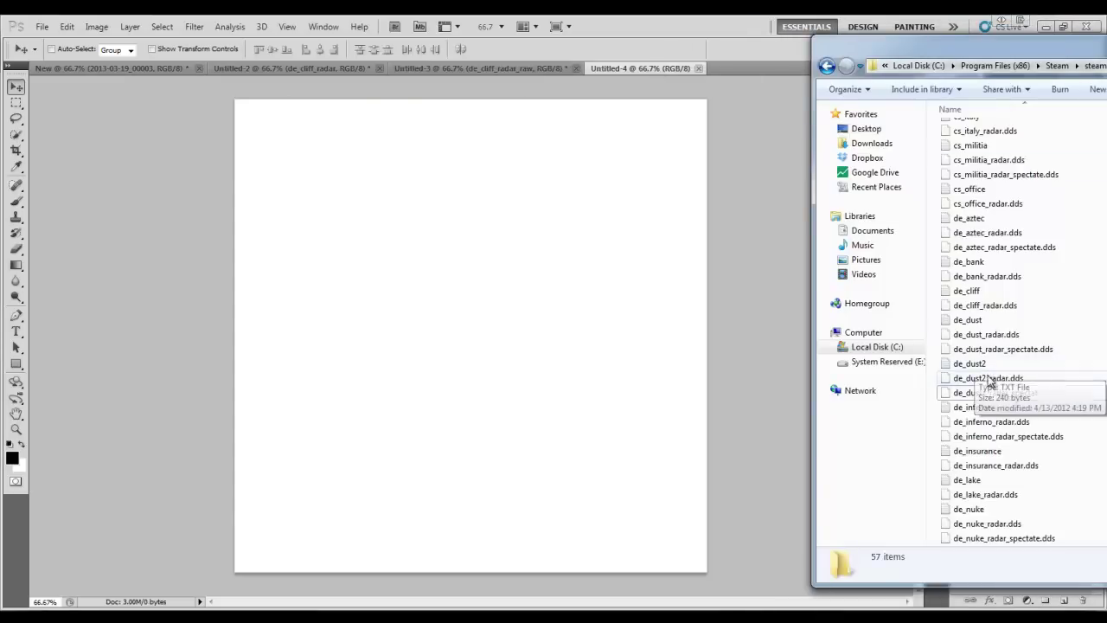
# - Place de_dust2_radar_spectate.dds on the canvas with default DDS options and commit it
pyautogui.moveTo(1003, 393); pyautogui.dragTo(527, 319)
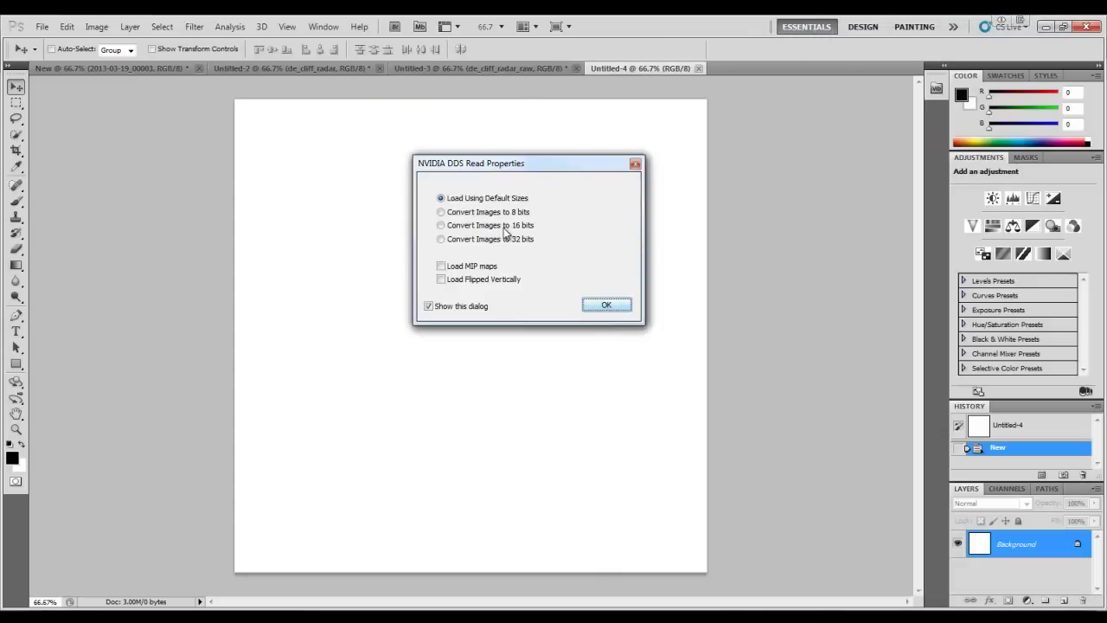
pyautogui.click(612, 306)
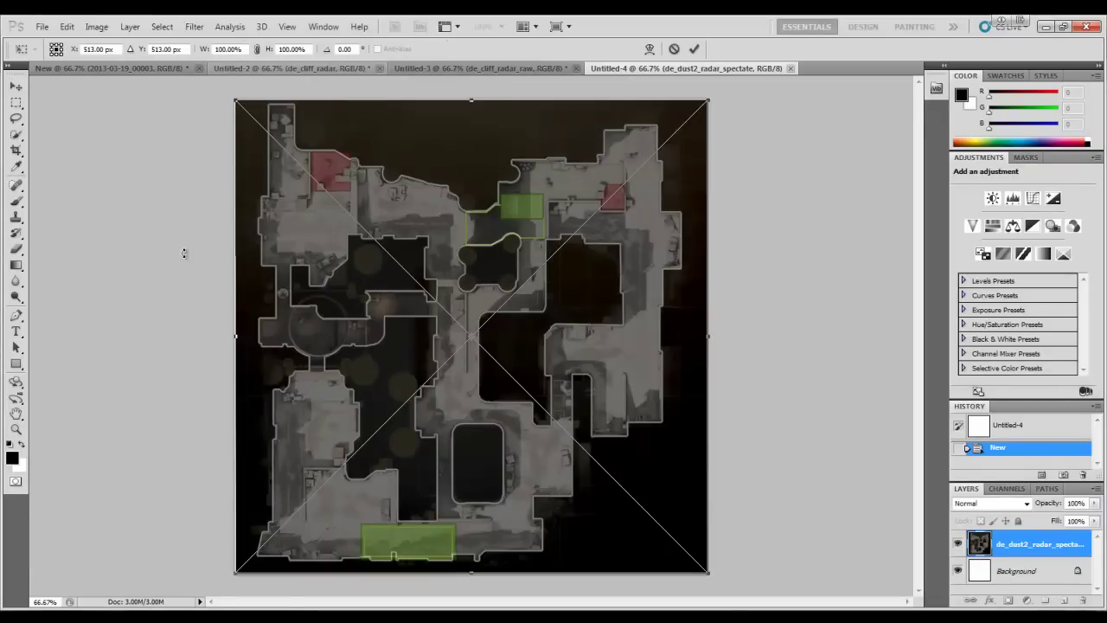
pyautogui.hotkey('alt', 'Tab')
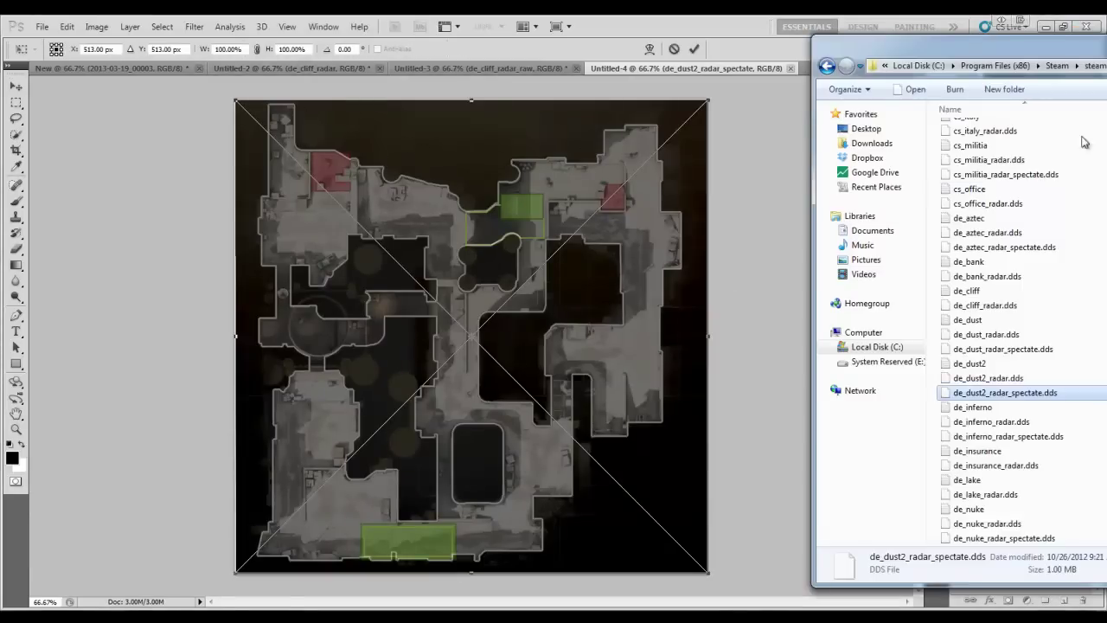
pyautogui.click(984, 381)
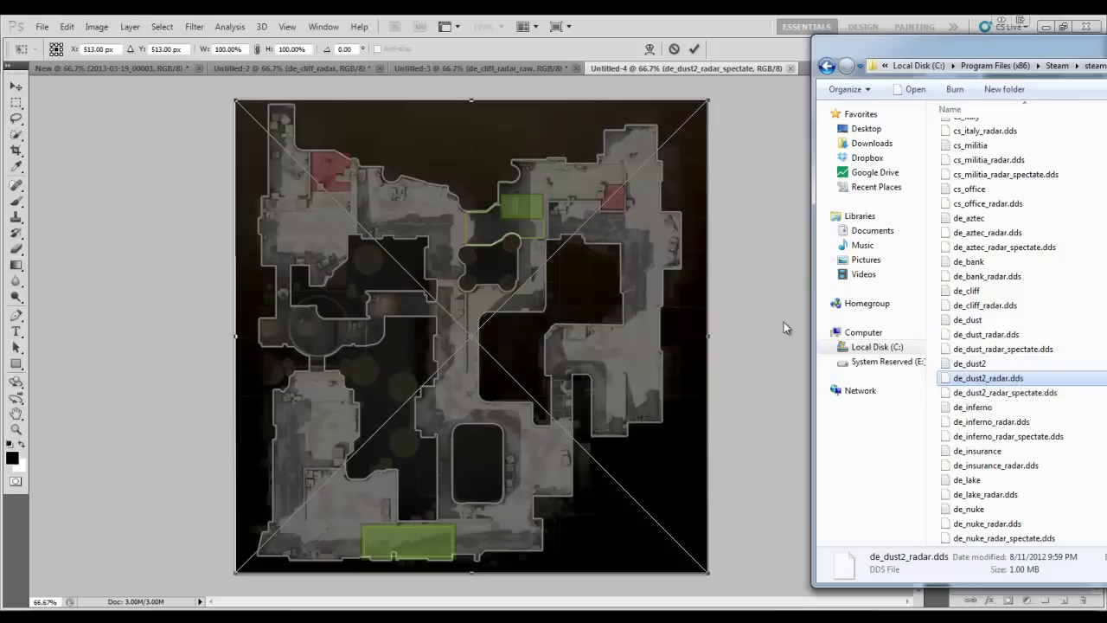
pyautogui.click(16, 87)
pyautogui.click(16, 87)
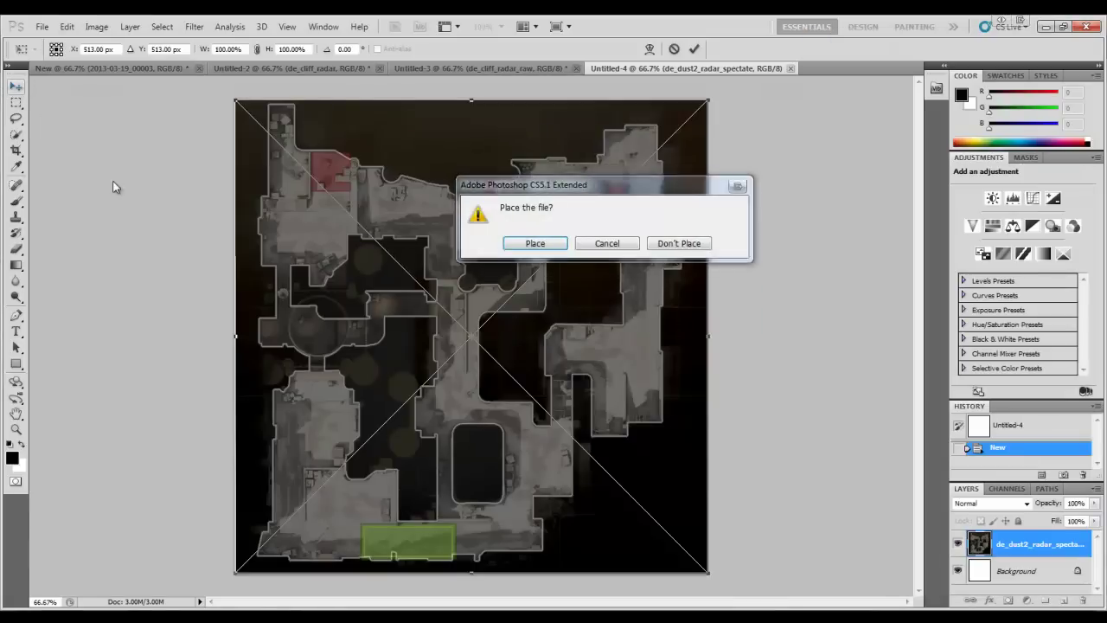
pyautogui.click(533, 247)
# - Drag de_dust2_radar.dds onto the canvas, accepting the default DDS loading options
pyautogui.hotkey('alt', 'Tab')
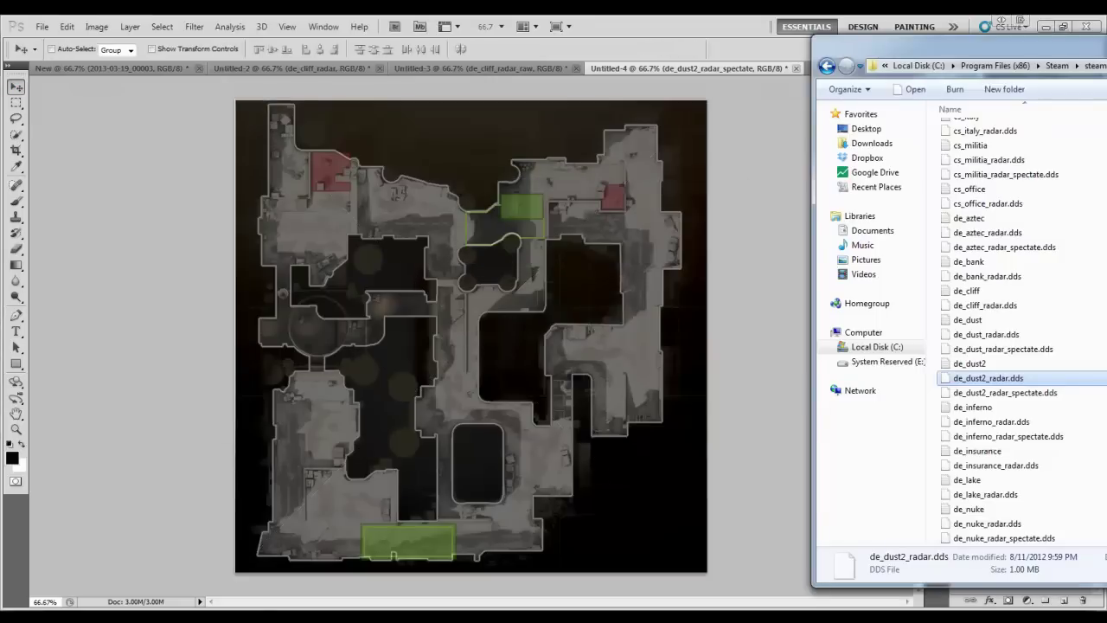
pyautogui.moveTo(988, 378); pyautogui.dragTo(491, 290)
pyautogui.click(592, 308)
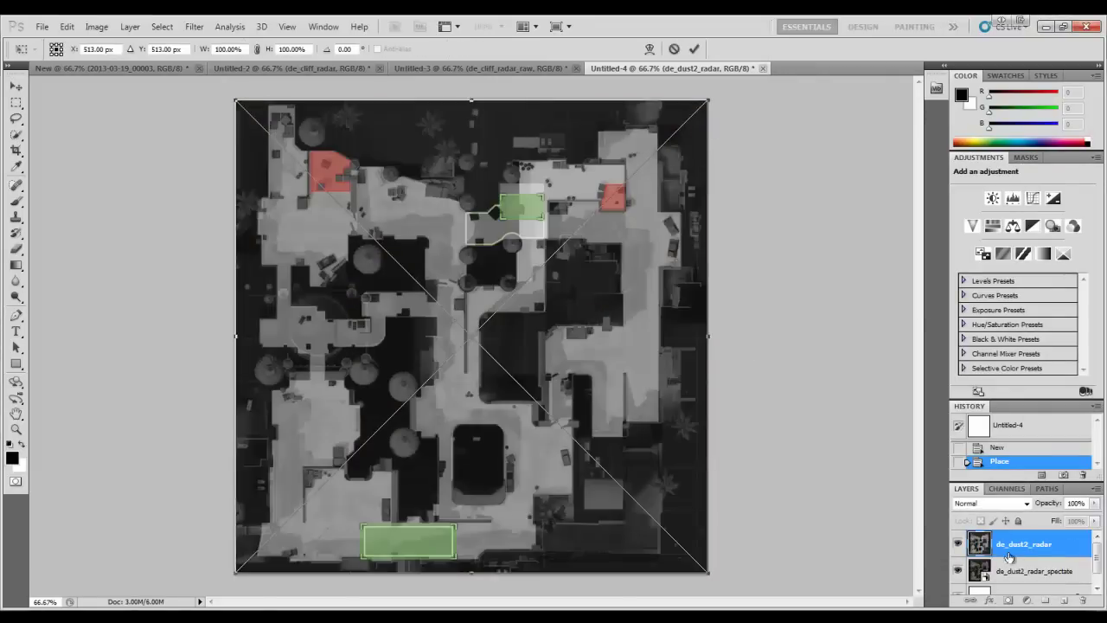
# - Commit the de_dust2_radar placement and hide its layer
pyautogui.click(16, 87)
pyautogui.press('Return')
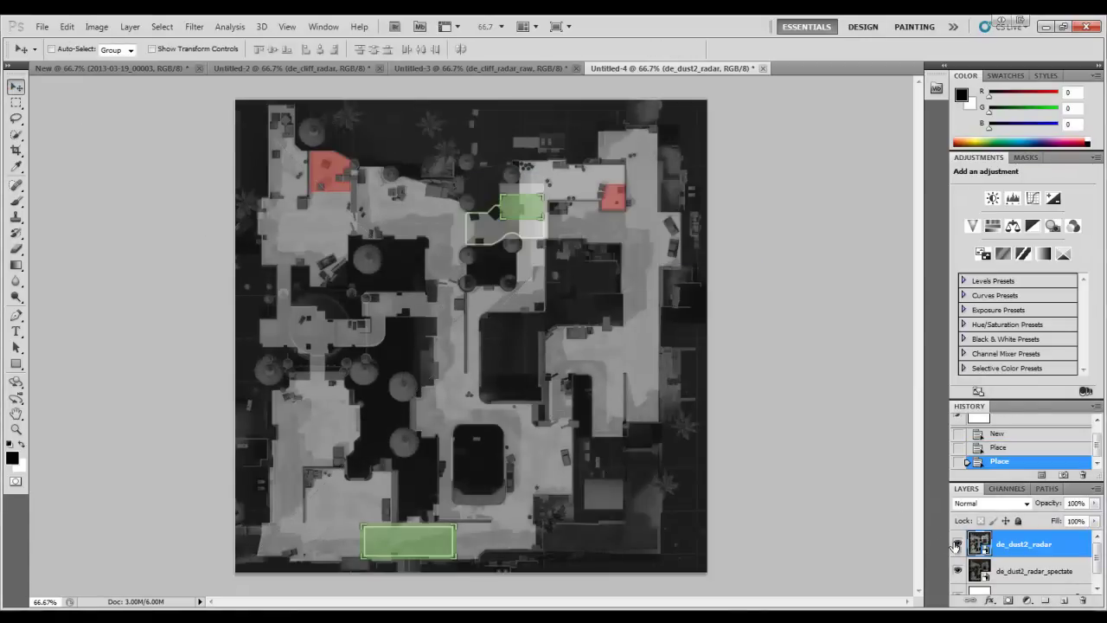
pyautogui.click(957, 543)
# - Compare the dust2 radar with its spectate version, then bring up the de_cliff_radar_raw document
pyautogui.click(957, 544)
pyautogui.click(957, 544)
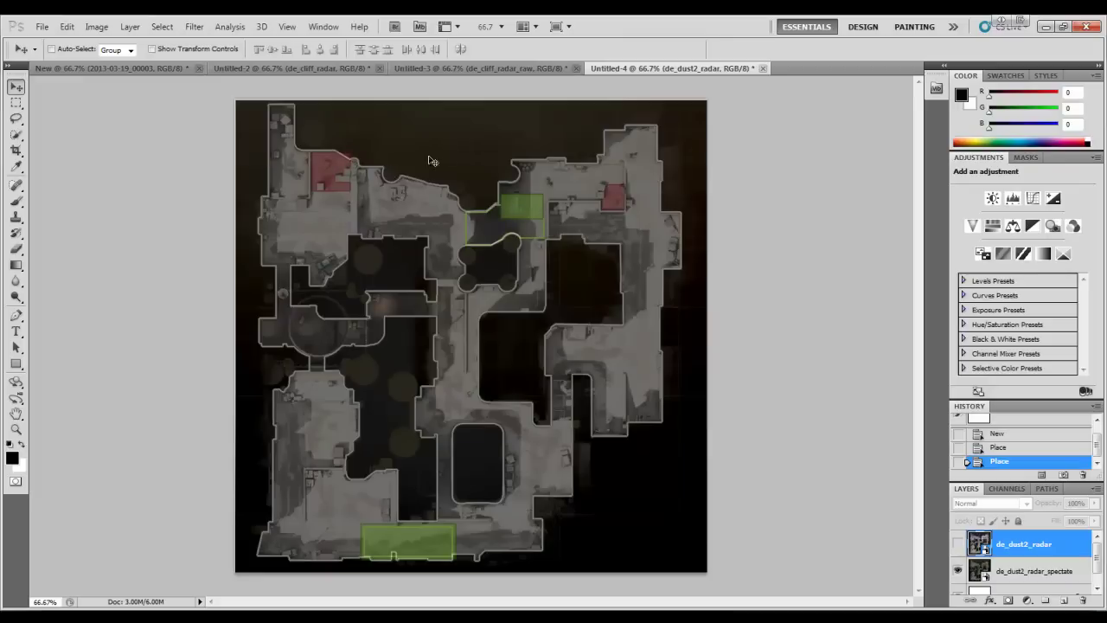
pyautogui.click(958, 545)
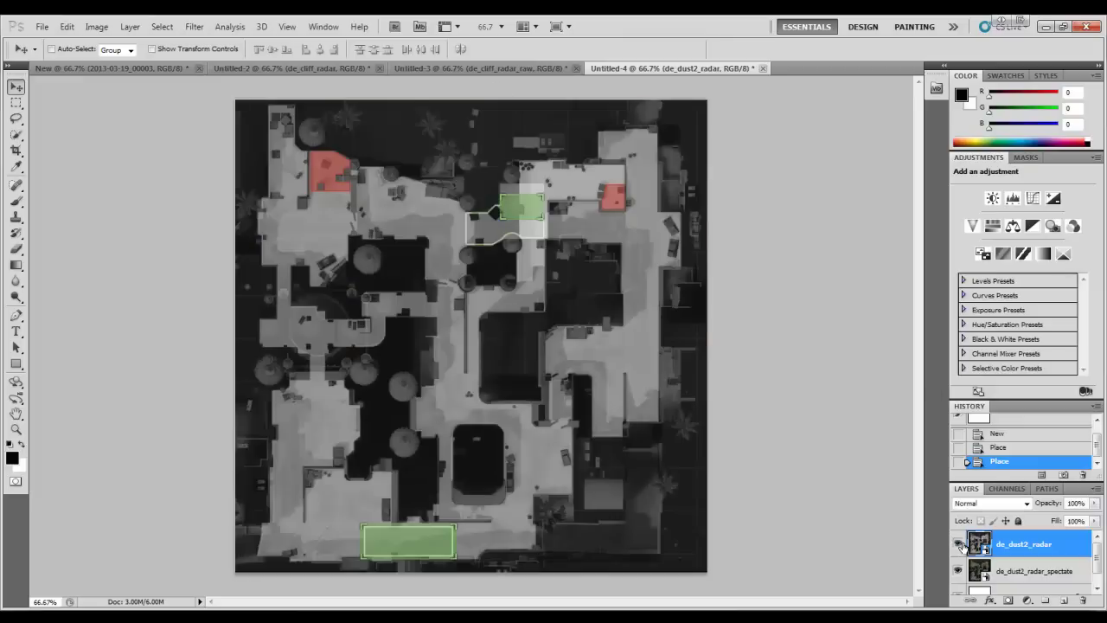
pyautogui.click(957, 545)
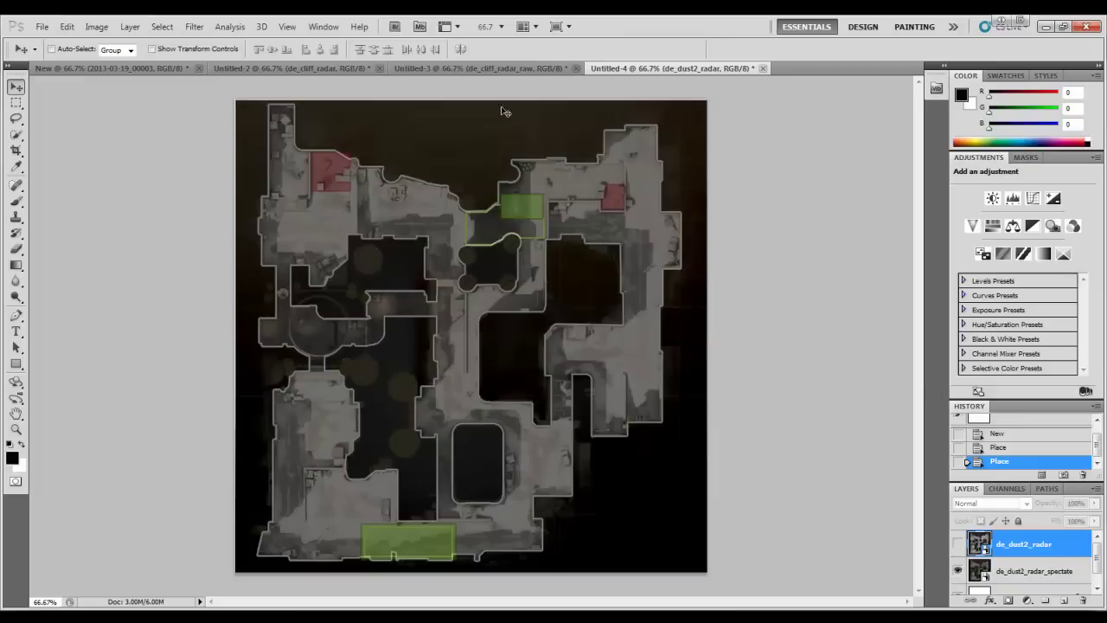
pyautogui.click(484, 67)
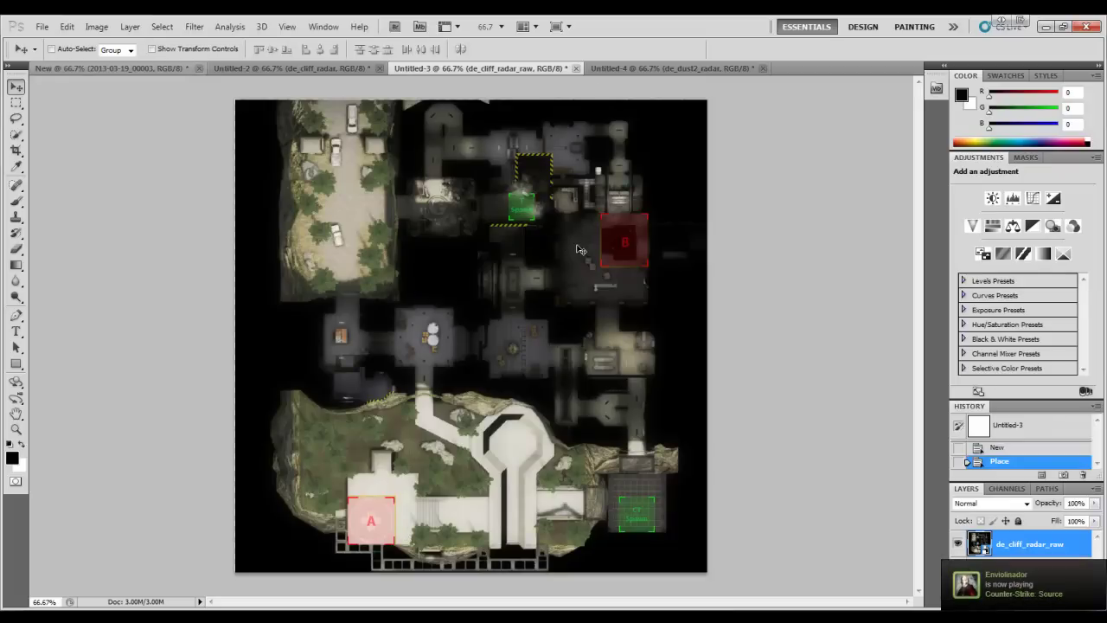
pyautogui.click(609, 66)
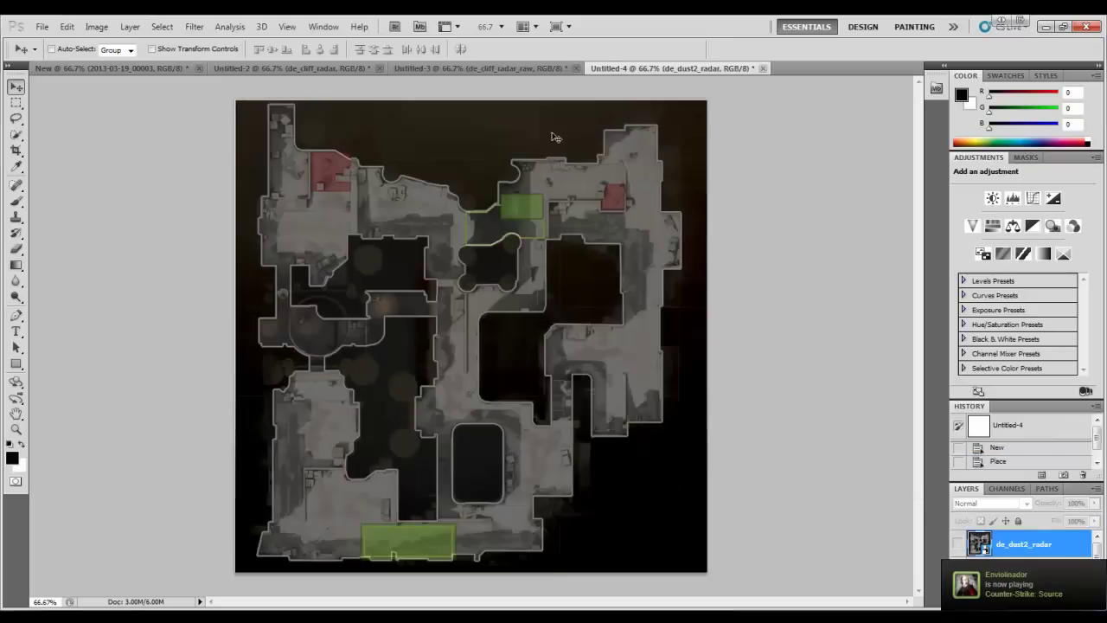
pyautogui.click(506, 66)
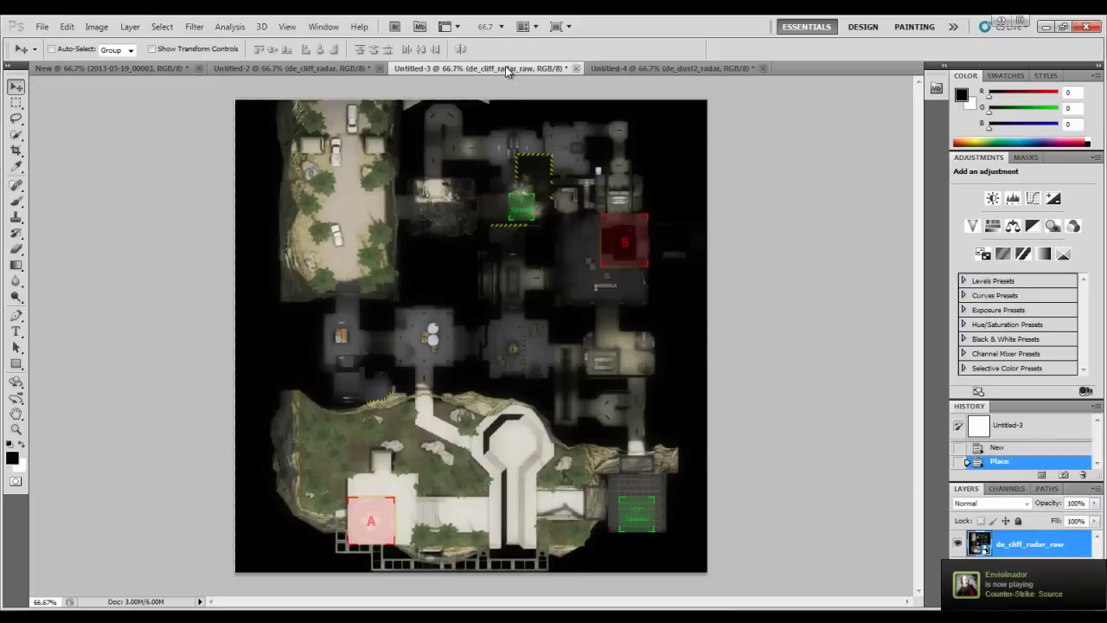
pyautogui.click(352, 67)
pyautogui.click(425, 67)
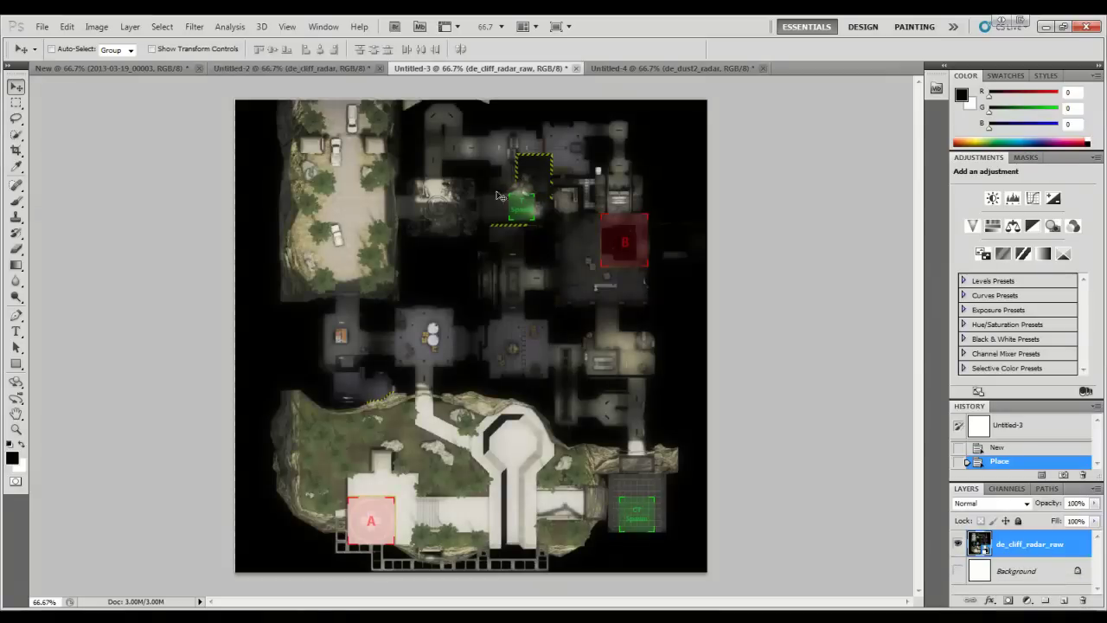
pyautogui.click(345, 66)
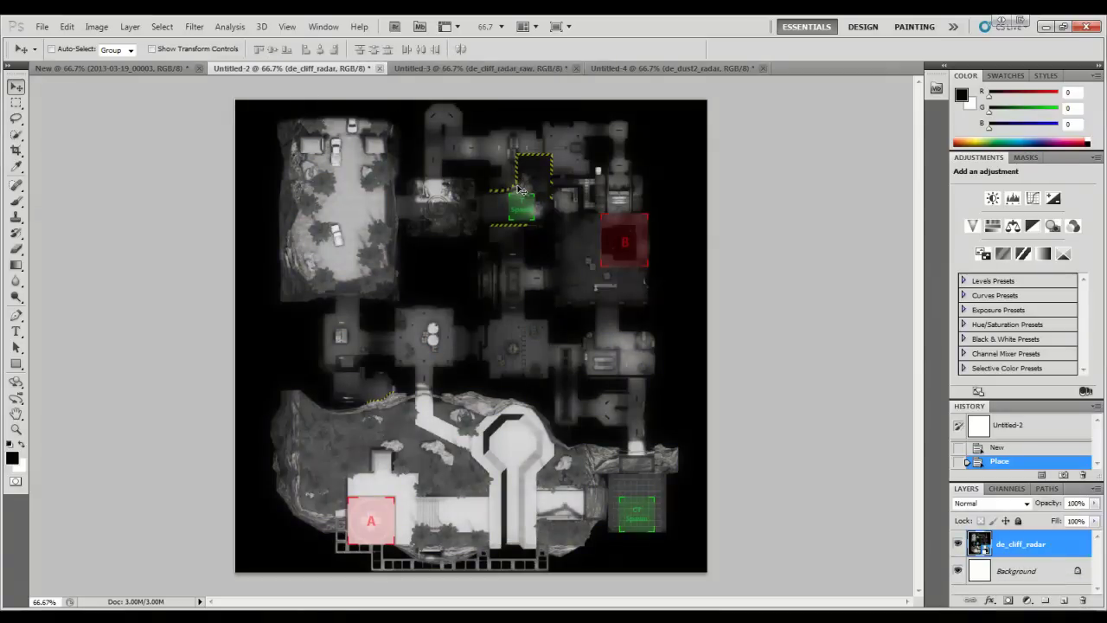
pyautogui.click(458, 69)
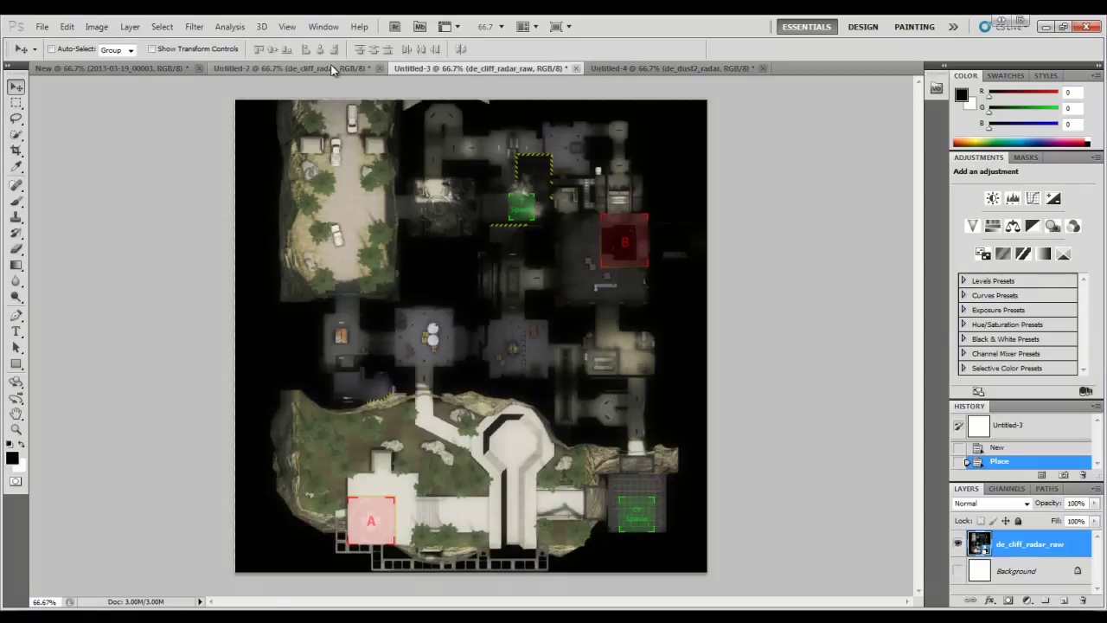
pyautogui.click(331, 70)
pyautogui.click(415, 69)
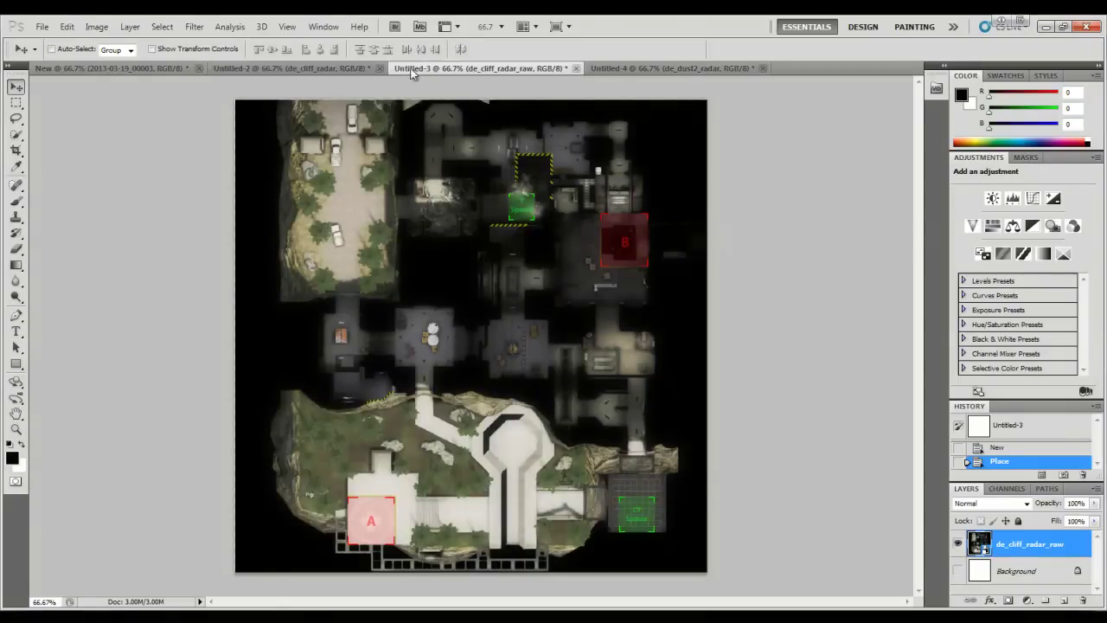
# - Start Save As to the Desktop with the format set to D3D/DDS
pyautogui.click(43, 27)
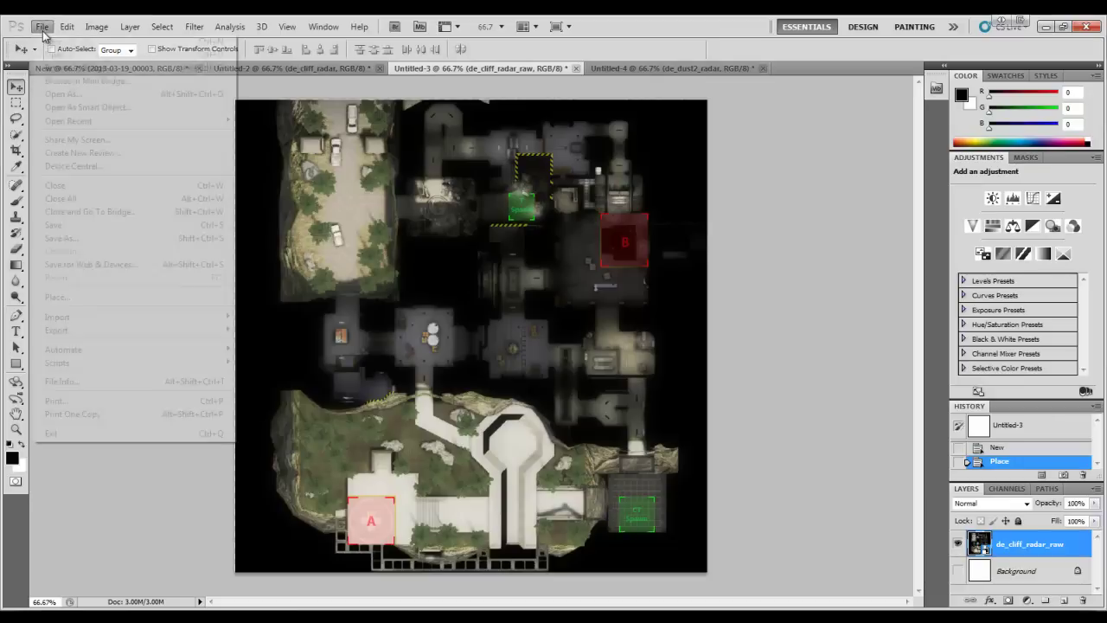
pyautogui.click(96, 238)
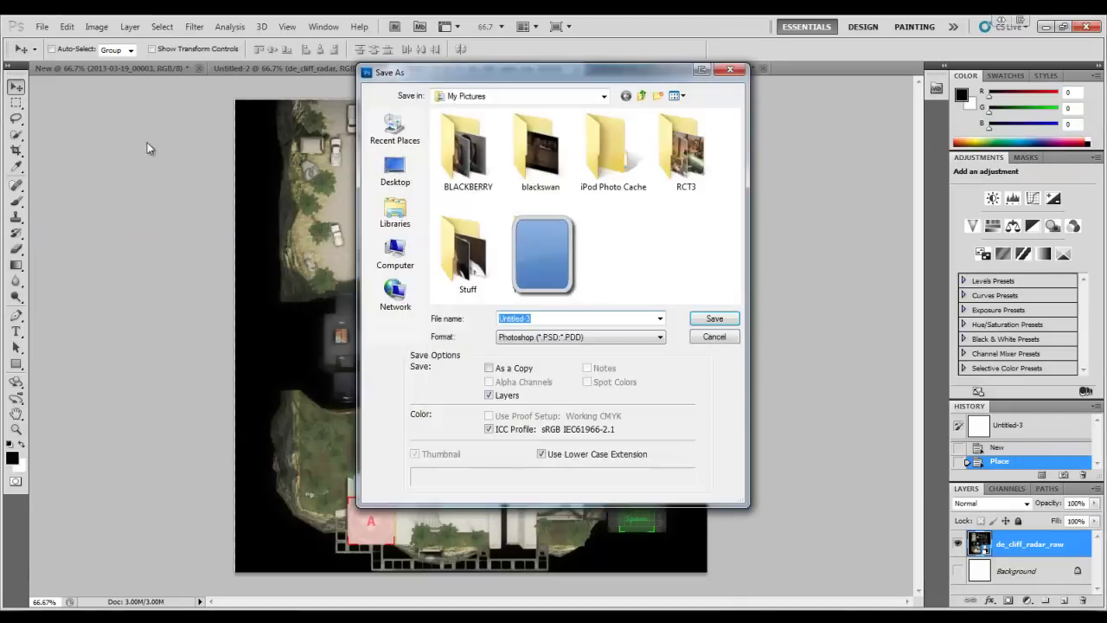
pyautogui.click(406, 171)
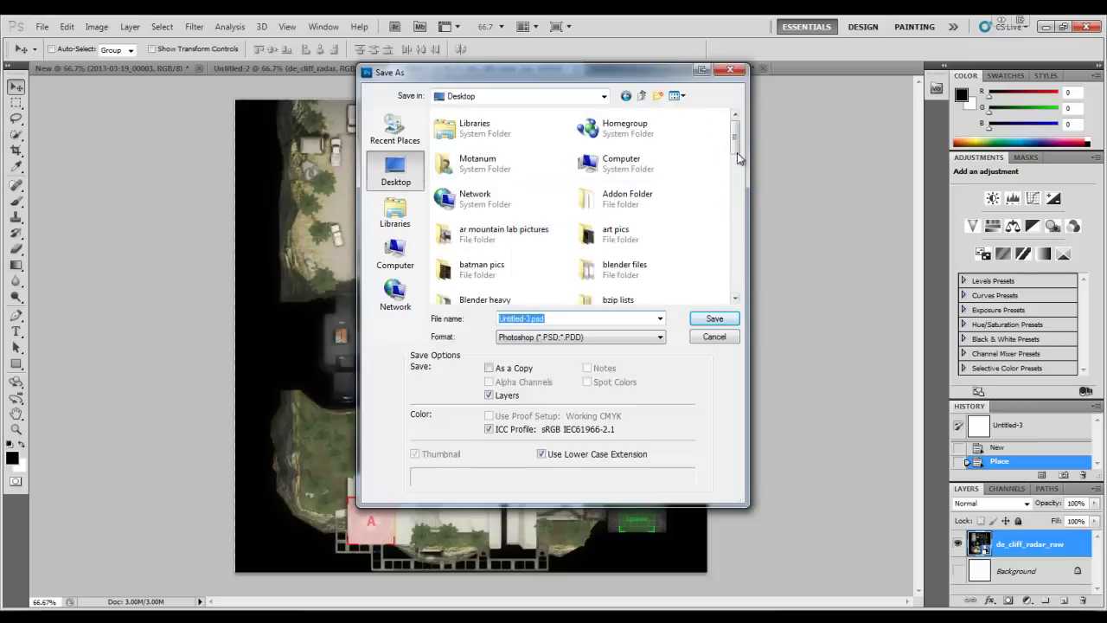
pyautogui.scroll(-3, 742, 180)
pyautogui.moveTo(741, 180); pyautogui.dragTo(735, 289)
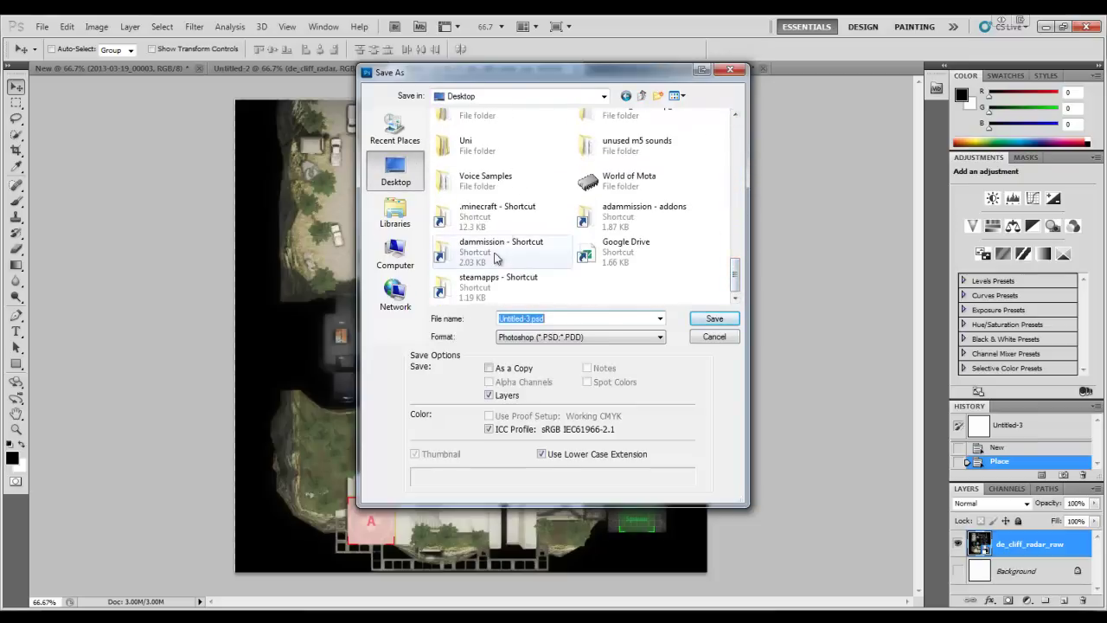
pyautogui.click(589, 336)
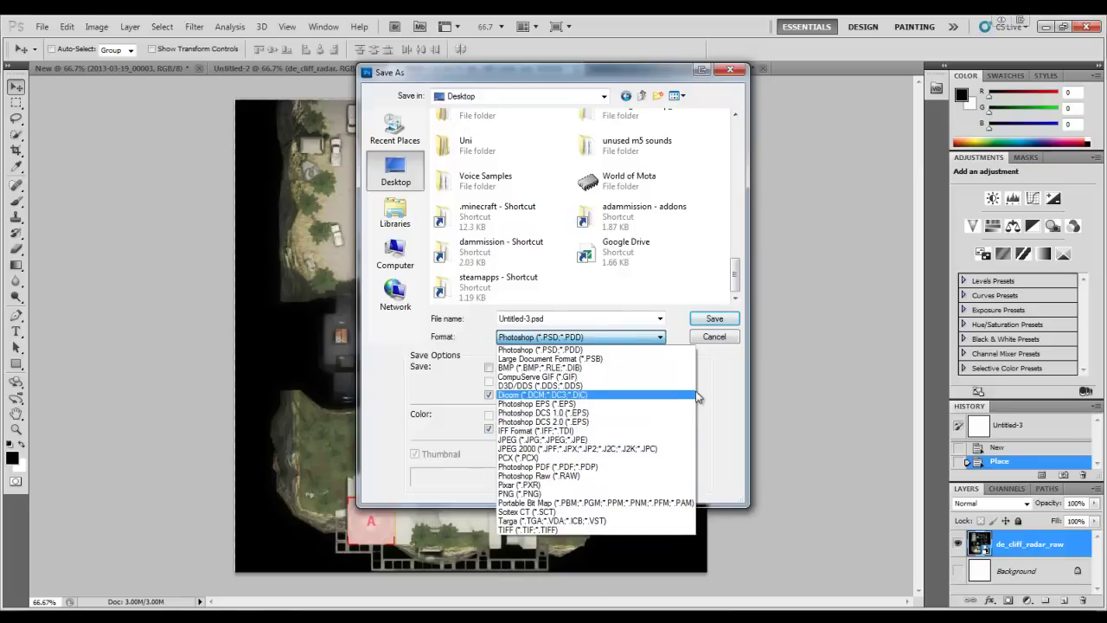
pyautogui.click(645, 386)
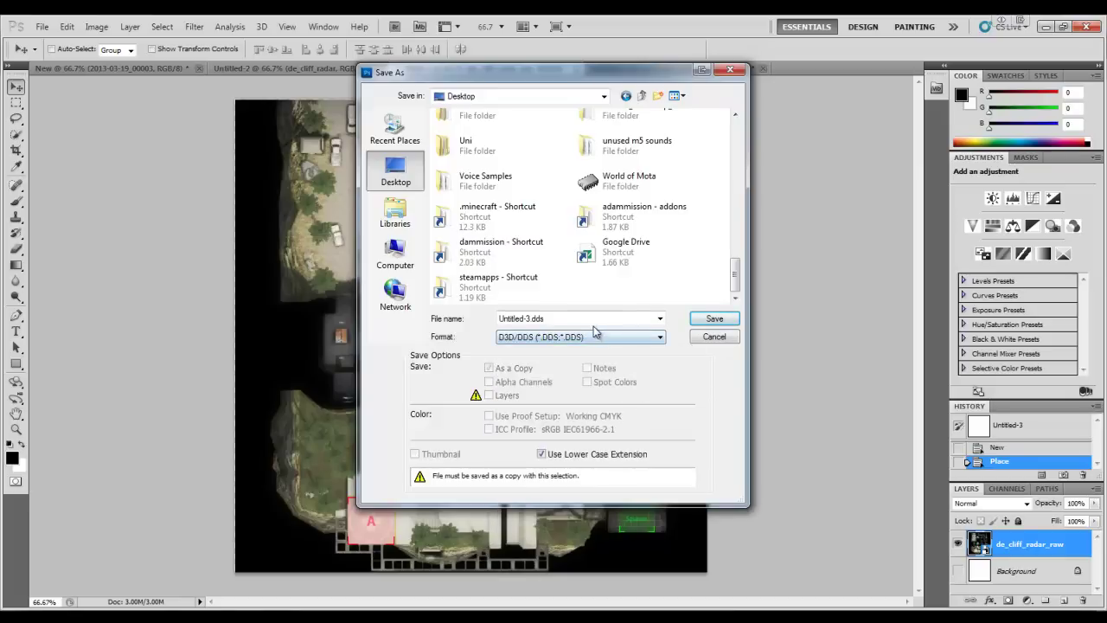
# - Name the file de_cliff_radar_spectate.dds, checking the csgo radar file names, and save
pyautogui.doubleClick(527, 318)
pyautogui.click(527, 319)
pyautogui.moveTo(529, 318); pyautogui.dragTo(488, 318)
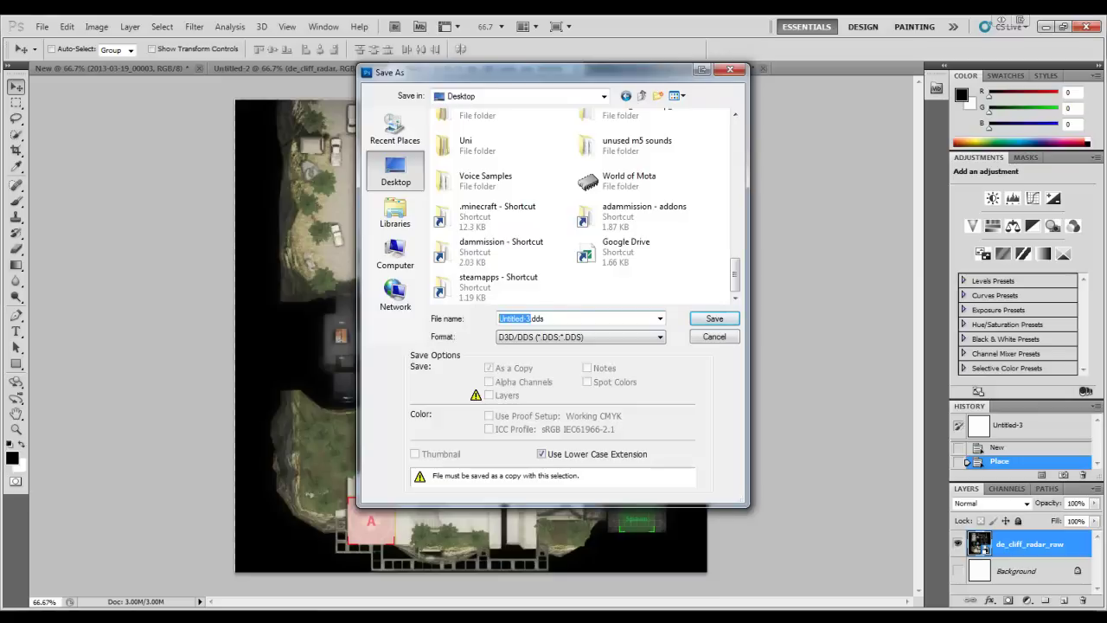
pyautogui.hotkey('alt', 'Tab')
pyautogui.press('BackSpace')
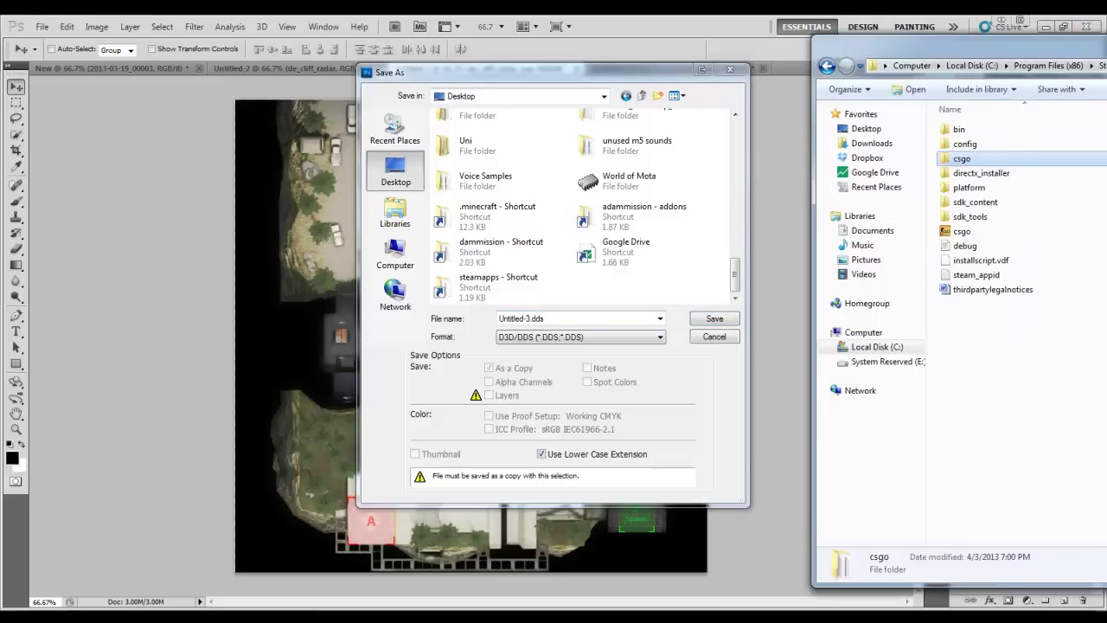
pyautogui.press('Return')
pyautogui.press('Return')
pyautogui.hotkey('alt', 'Tab')
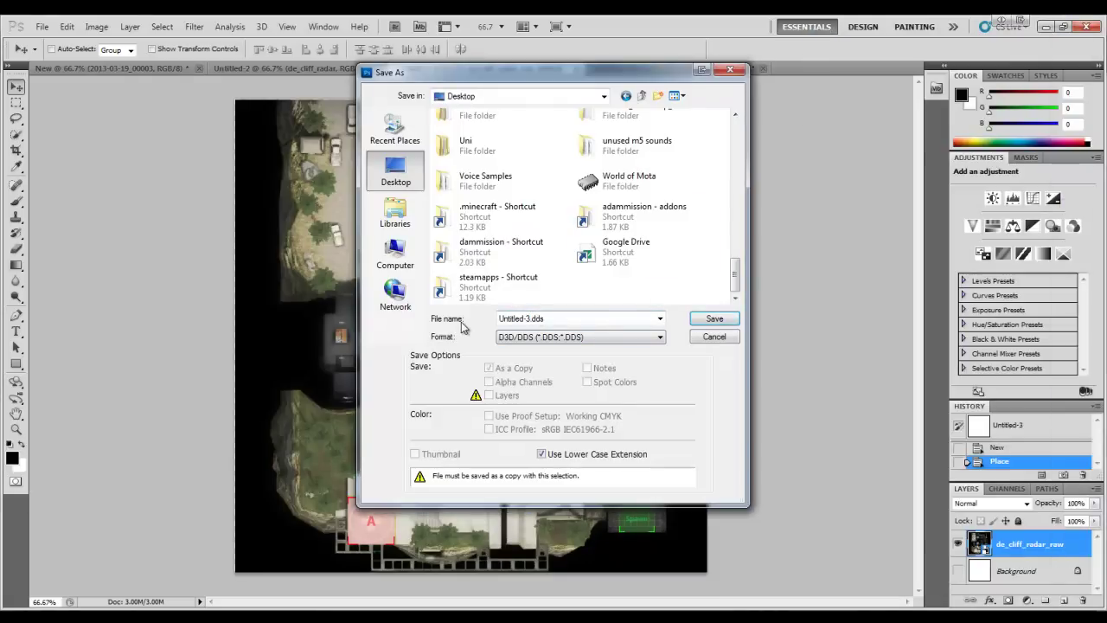
pyautogui.hotkey('shift', 'Tab')
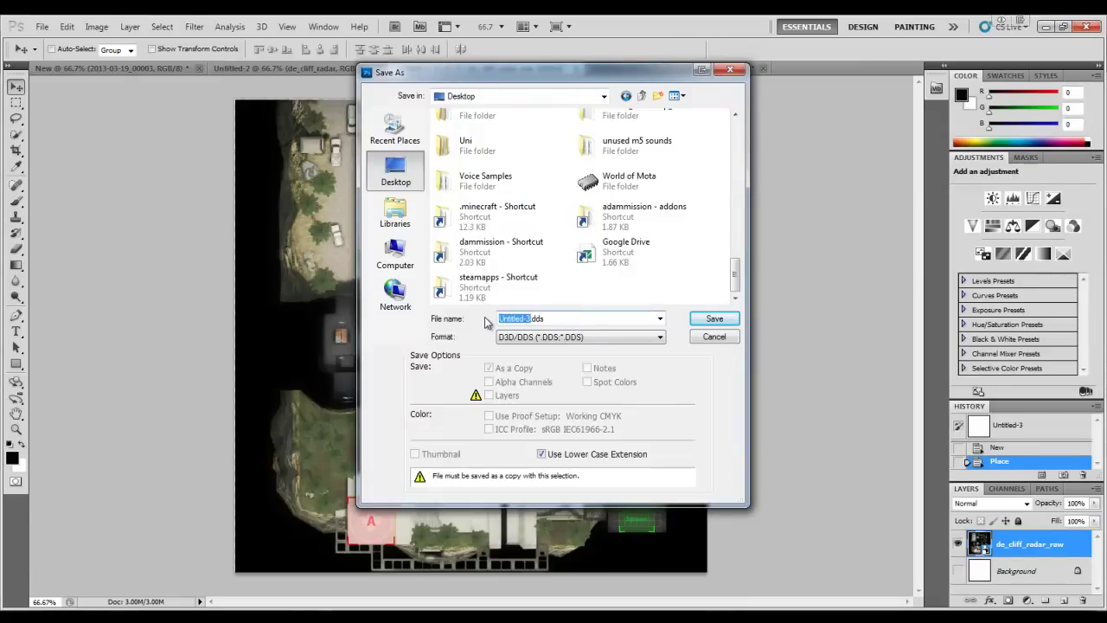
pyautogui.write('de_cliff_radar_specta')
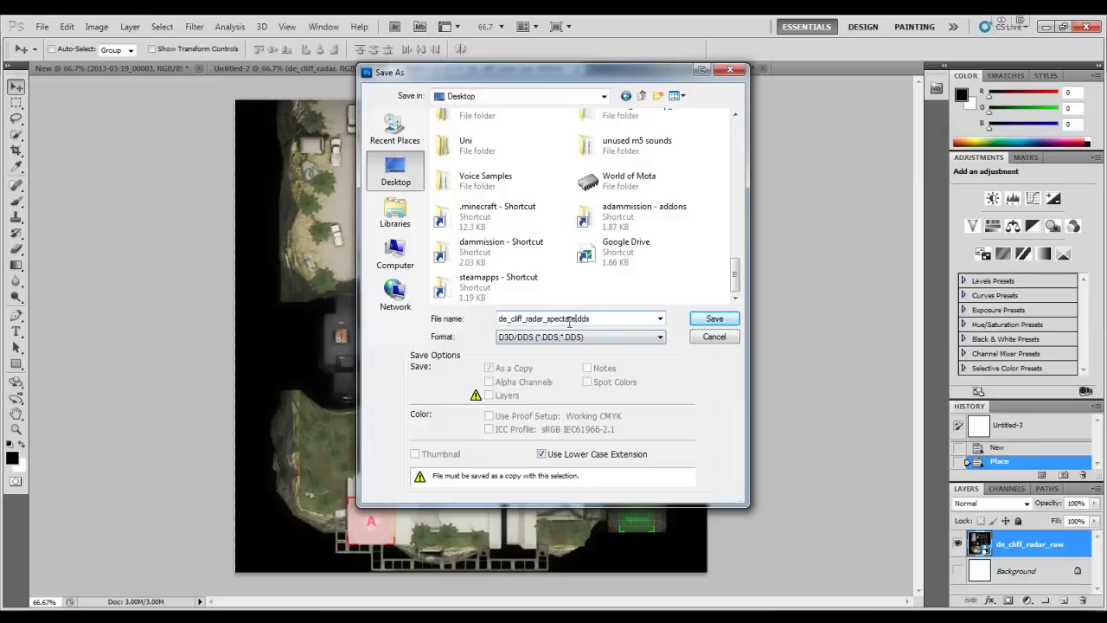
pyautogui.click(713, 320)
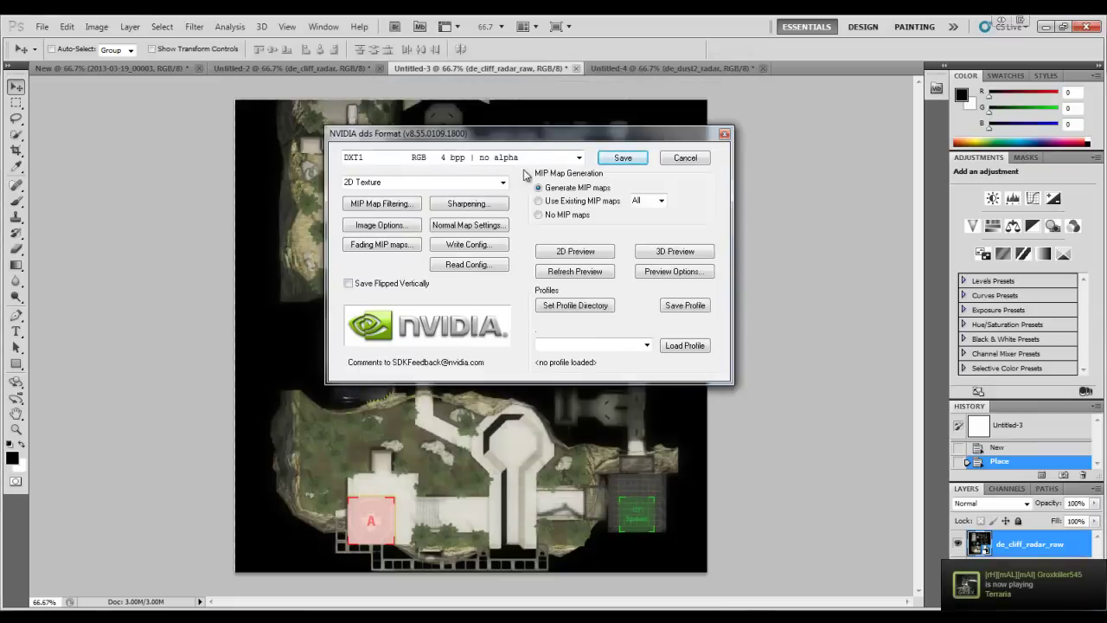
# - Accept the DXT1 RGB no-alpha DDS settings and confirm the alpha-loss warning
pyautogui.click(618, 158)
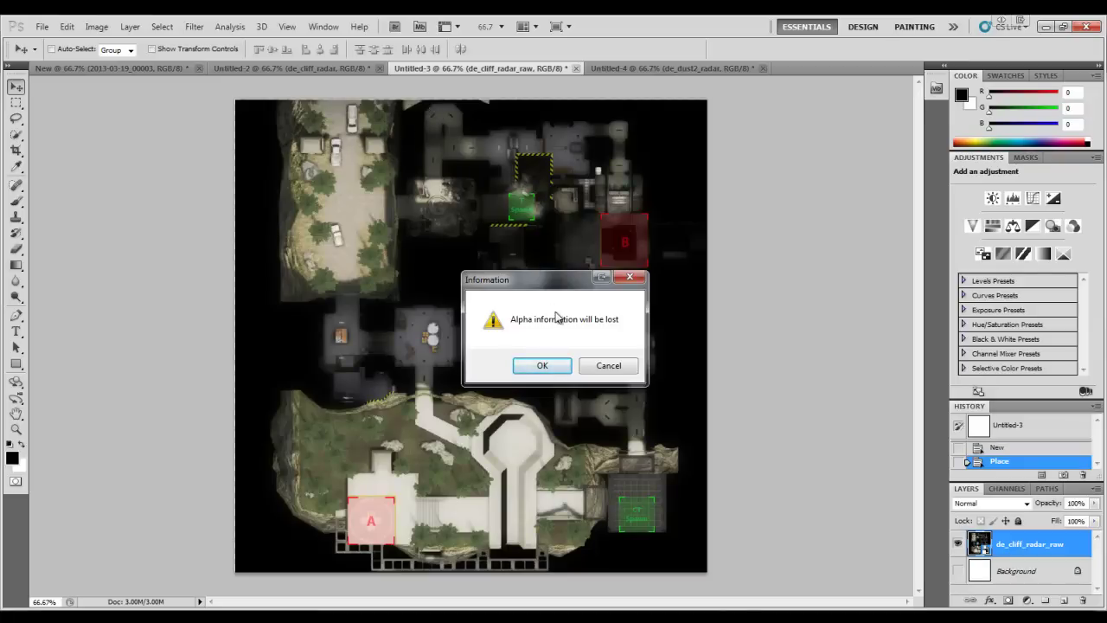
pyautogui.click(542, 366)
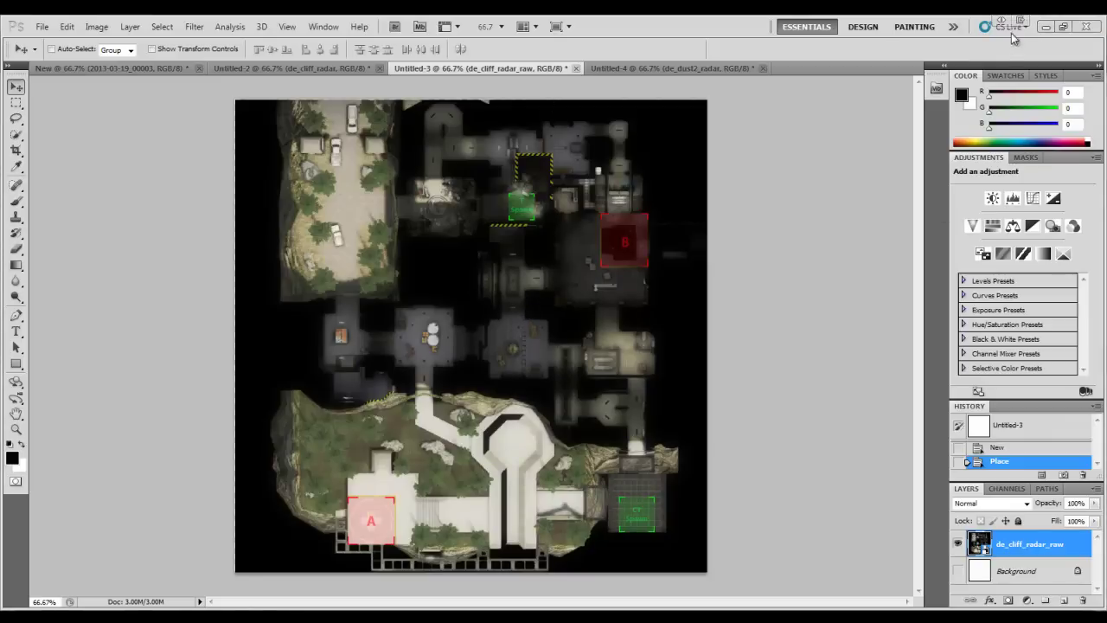
# - Minimize Photoshop, the browser, Camtasia, Steam and iTunes, and dismiss the screenshot uploader
pyautogui.click(1046, 27)
pyautogui.click(1046, 27)
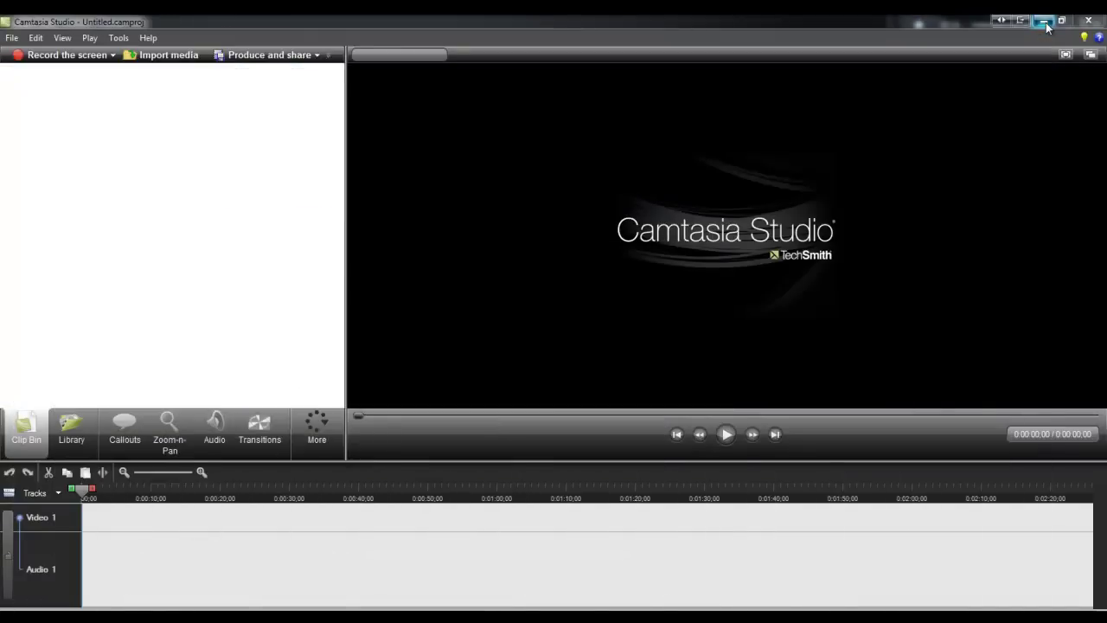
pyautogui.click(1045, 27)
pyautogui.click(1044, 26)
pyautogui.click(1044, 27)
pyautogui.click(1042, 27)
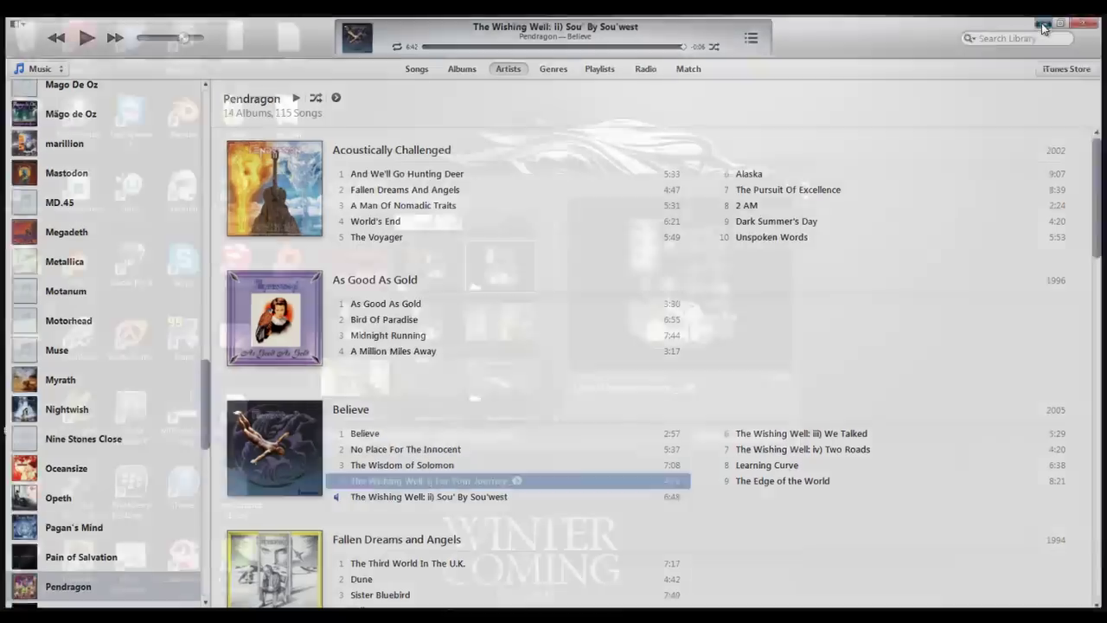
pyautogui.click(777, 186)
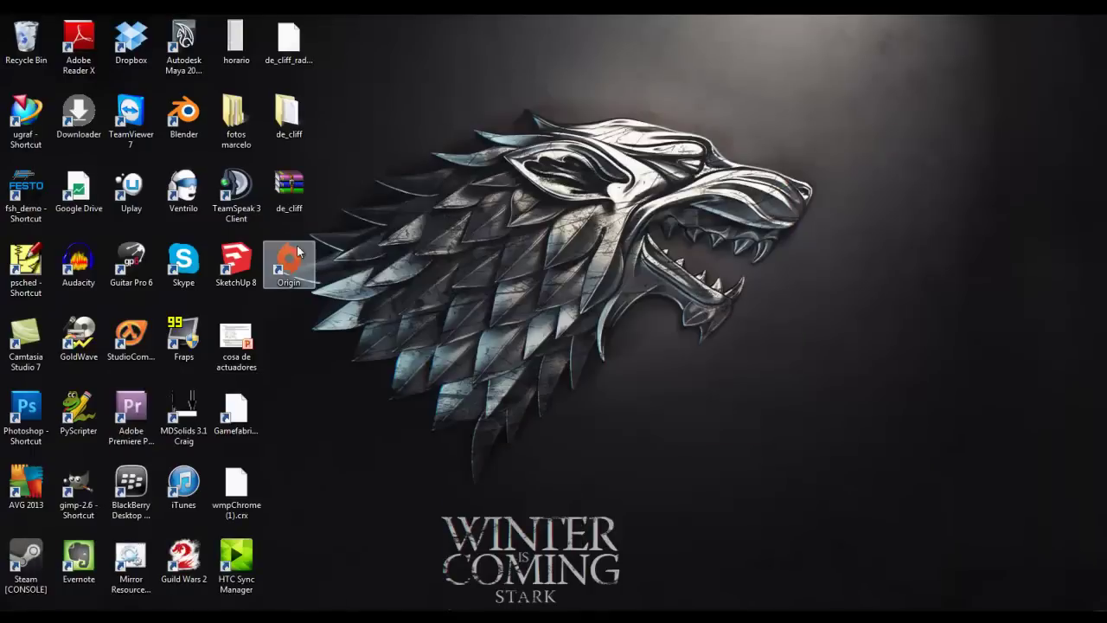
# - Select de_cliff_radar_spectate.dds on the desktop and position the overviews folder window beside it
pyautogui.click(298, 43)
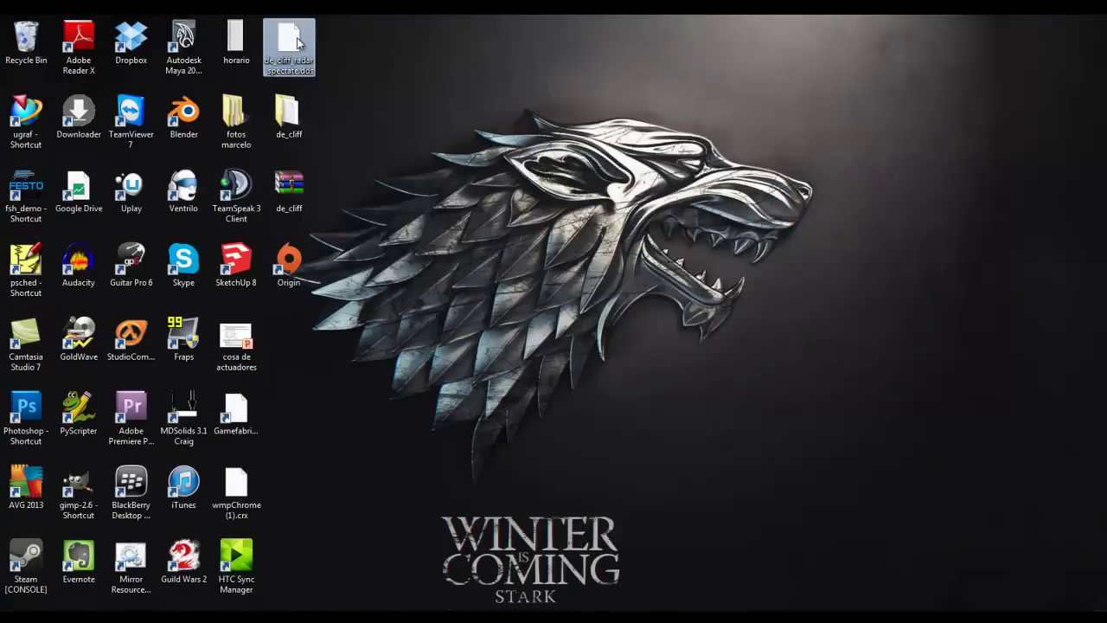
pyautogui.hotkey('alt', 'Tab')
pyautogui.moveTo(971, 52); pyautogui.dragTo(727, 47)
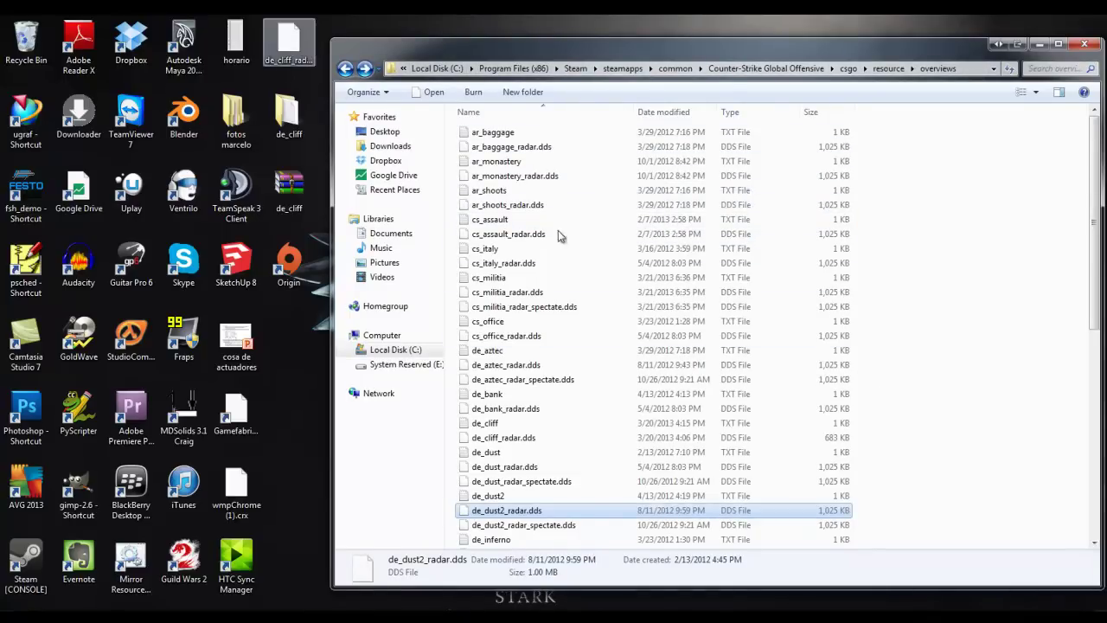
# - Move de_cliff_radar_spectate.dds into the overviews folder and compare it with the other radar files
pyautogui.moveTo(558, 236); pyautogui.dragTo(967, 437)
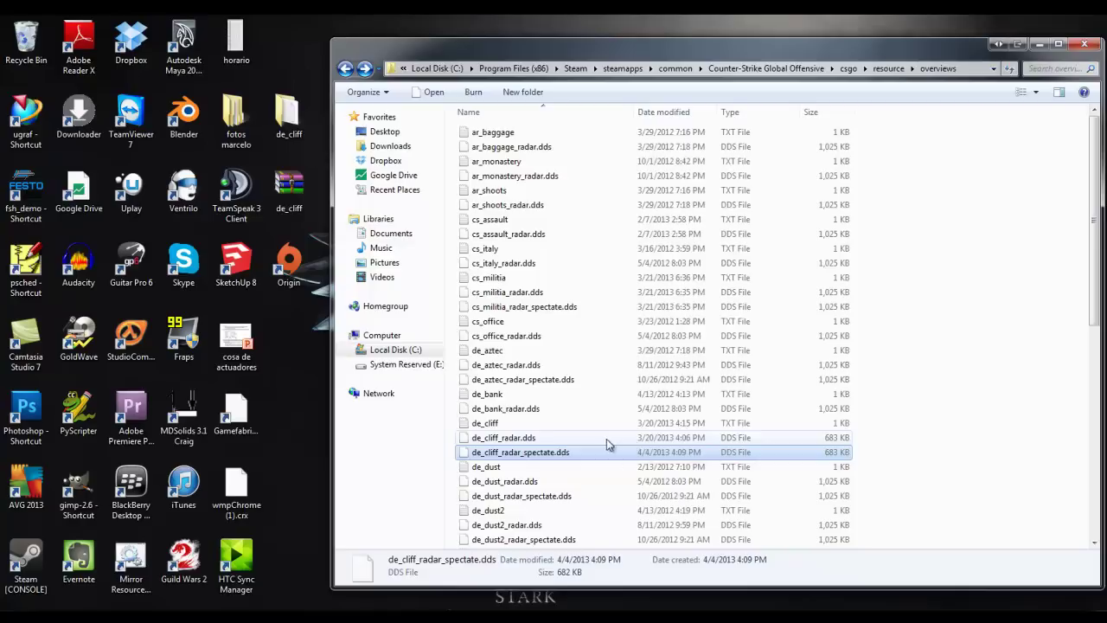
pyautogui.click(534, 437)
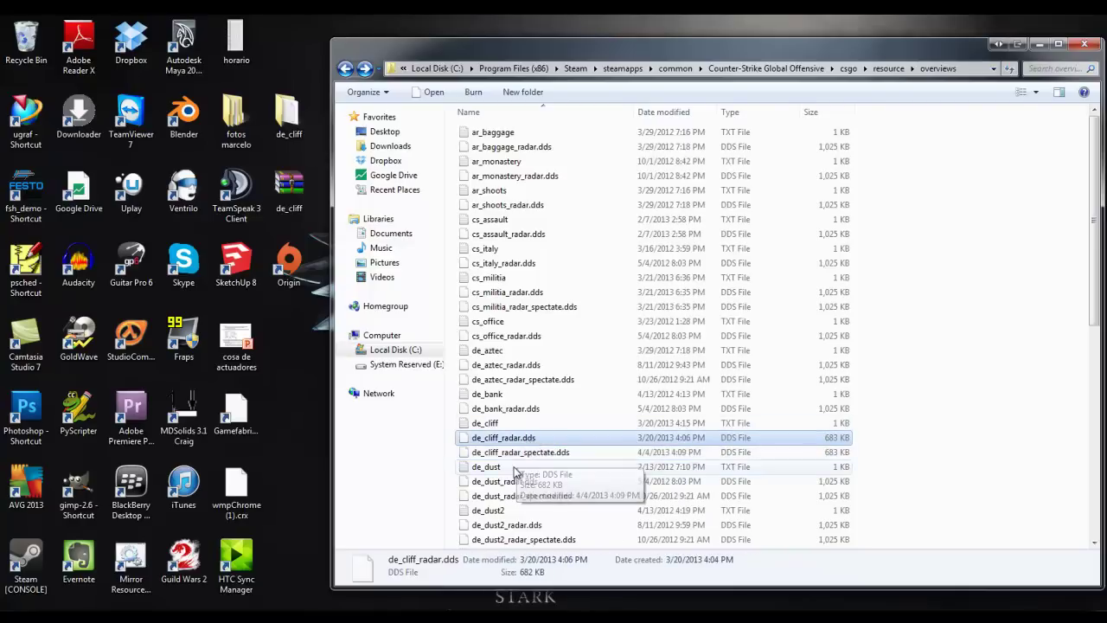
pyautogui.click(515, 468)
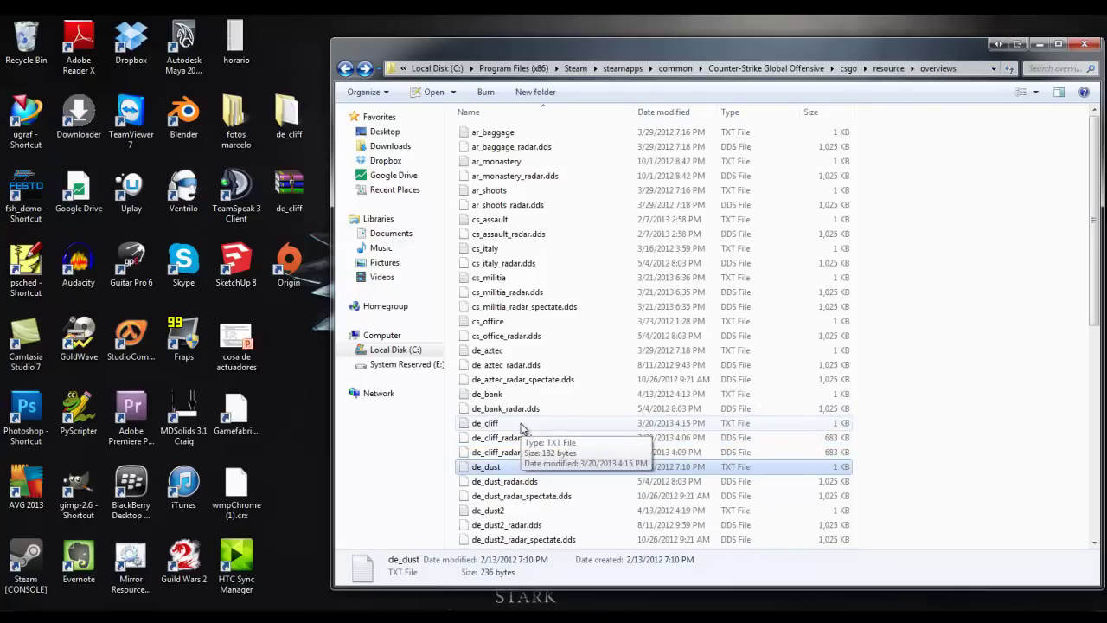
pyautogui.click(534, 453)
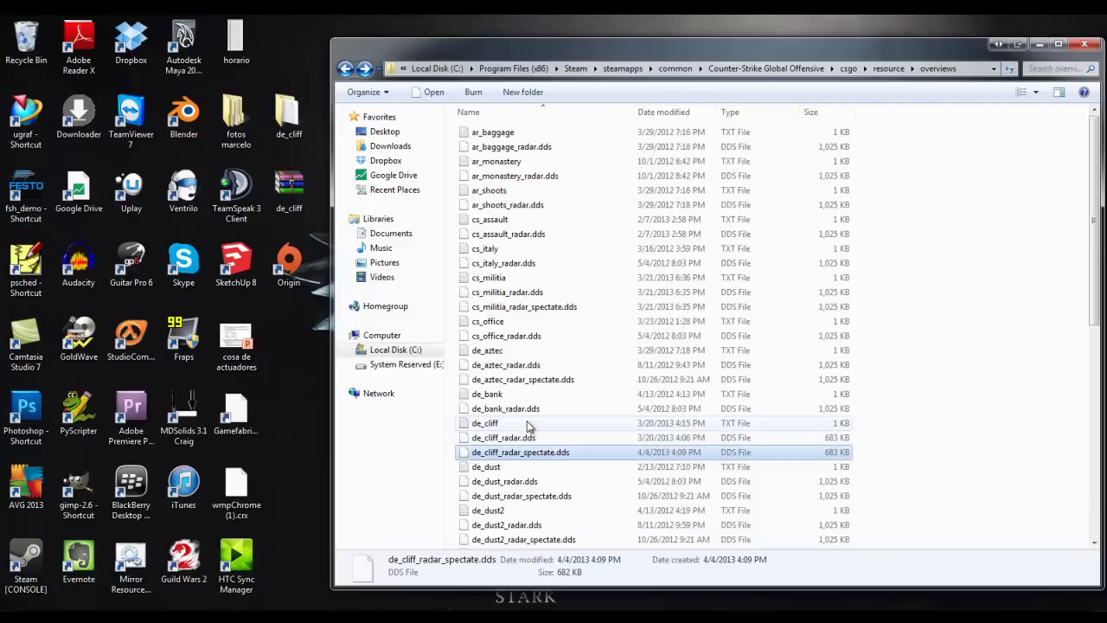
# - Open de_cliff.txt in Notepad++ after comparing it with the de_dust2 text file
pyautogui.click(519, 424)
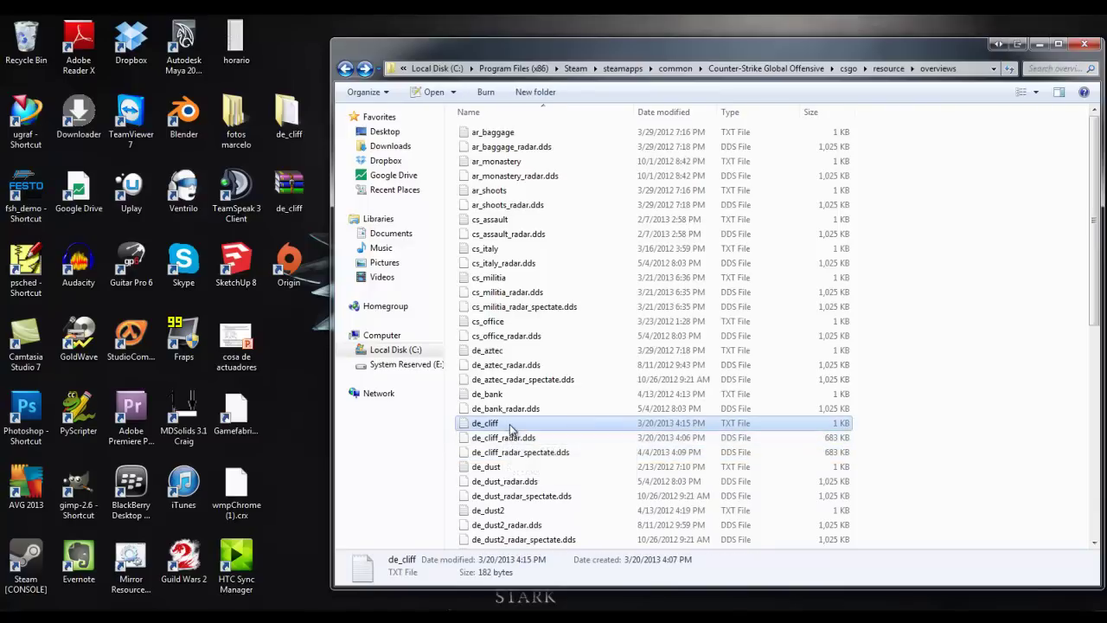
pyautogui.click(510, 424)
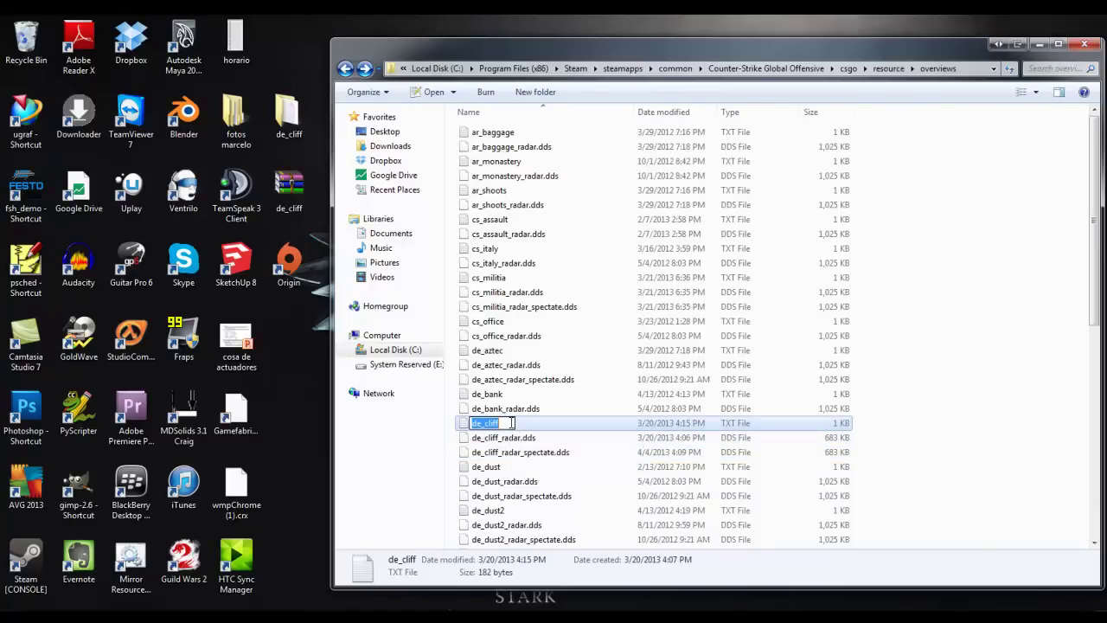
pyautogui.click(545, 425)
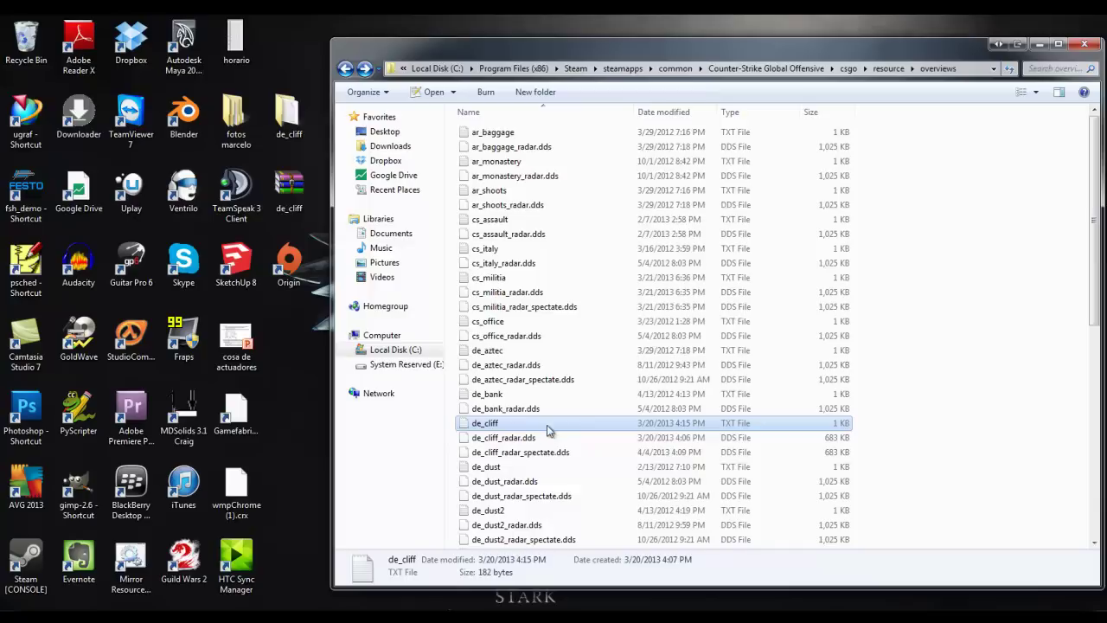
pyautogui.click(552, 438)
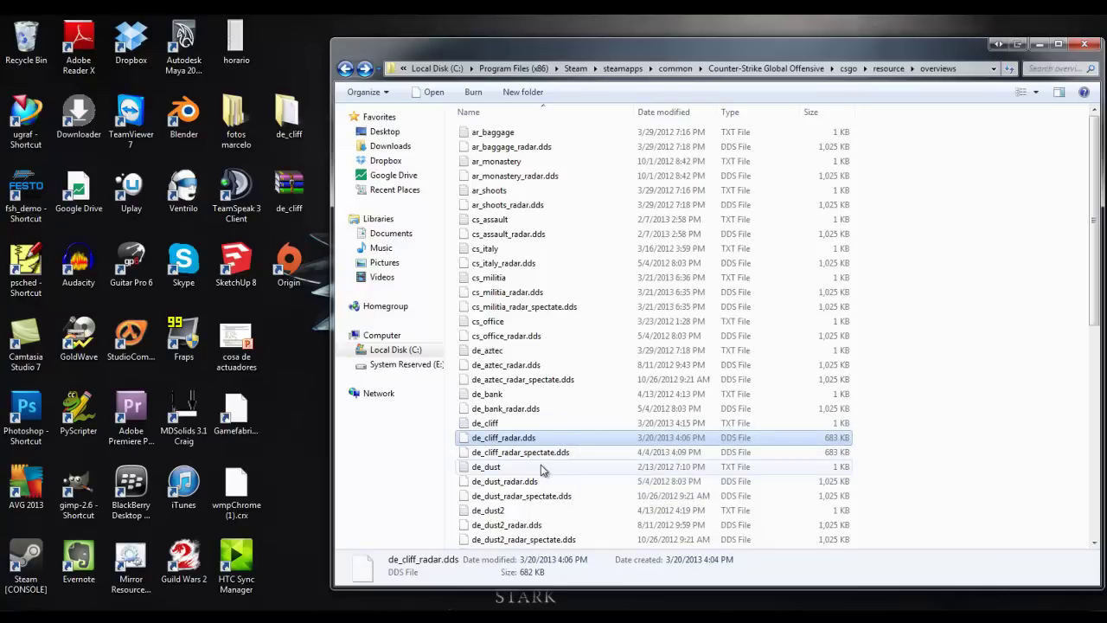
pyautogui.click(527, 512)
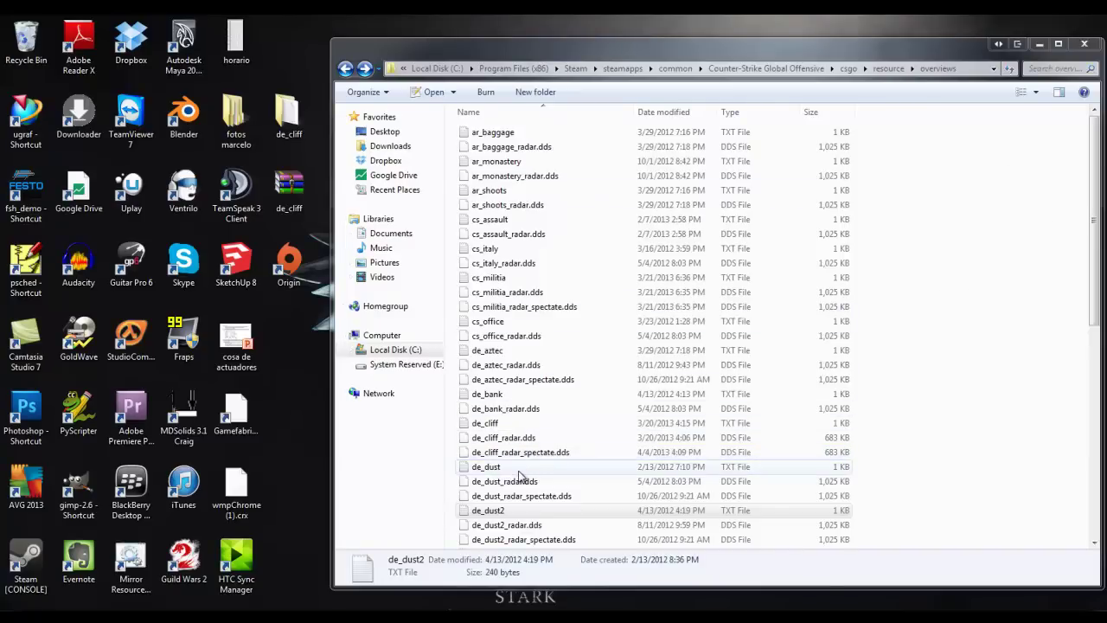
pyautogui.click(497, 423)
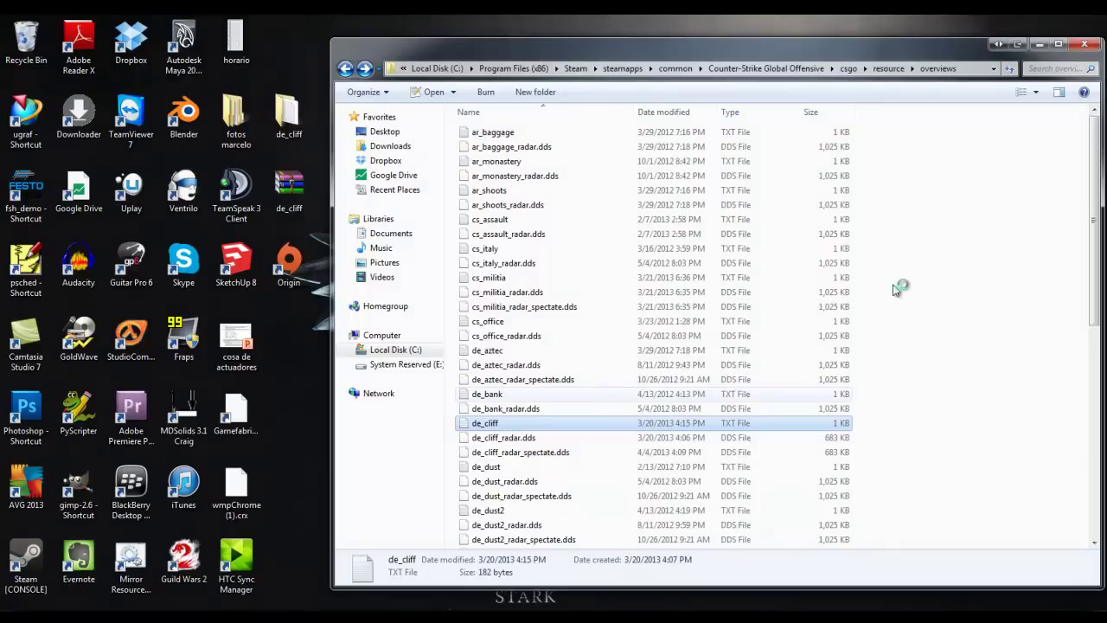
pyautogui.press('Return')
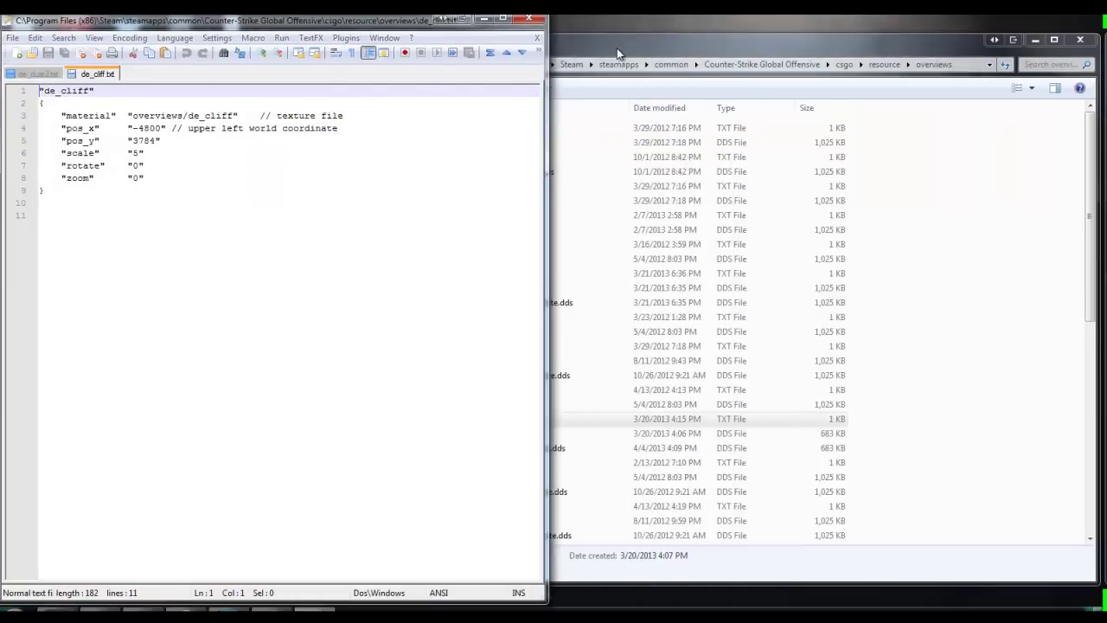
# - Narrow the overviews folder onto the right and select the de_dust2 overview block, lines 3–12
pyautogui.click(617, 47)
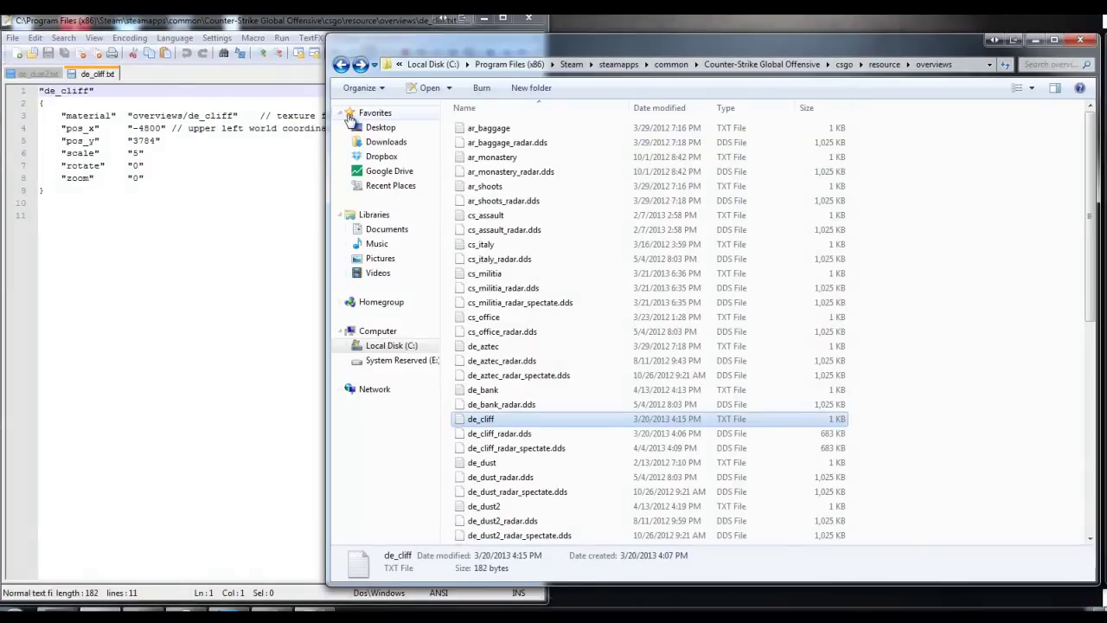
pyautogui.moveTo(297, 105); pyautogui.dragTo(607, 105)
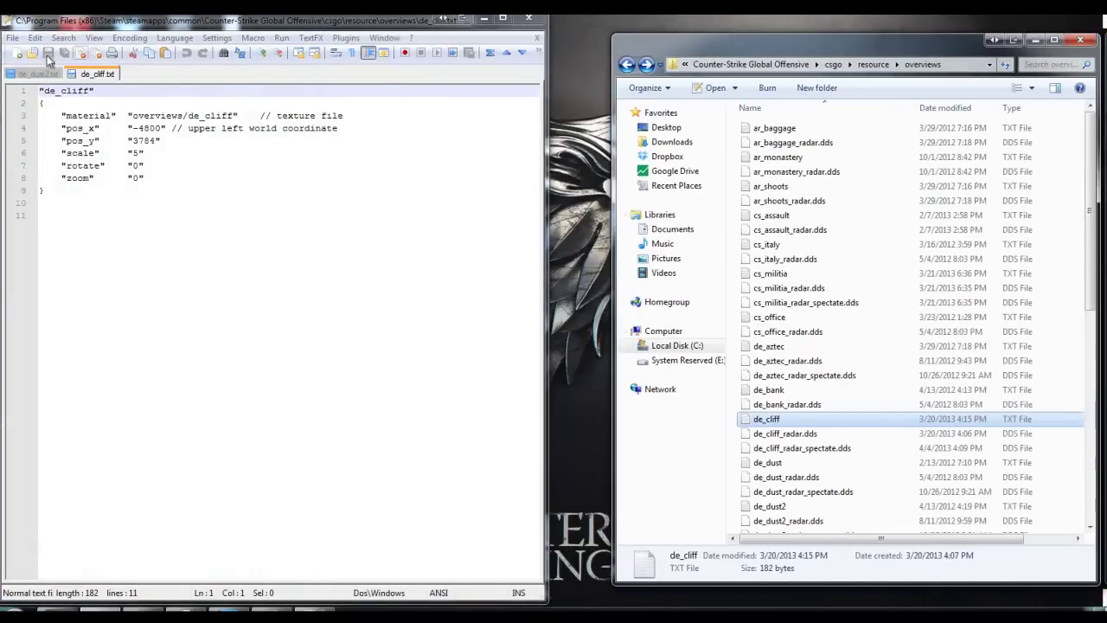
pyautogui.click(37, 74)
pyautogui.click(121, 216)
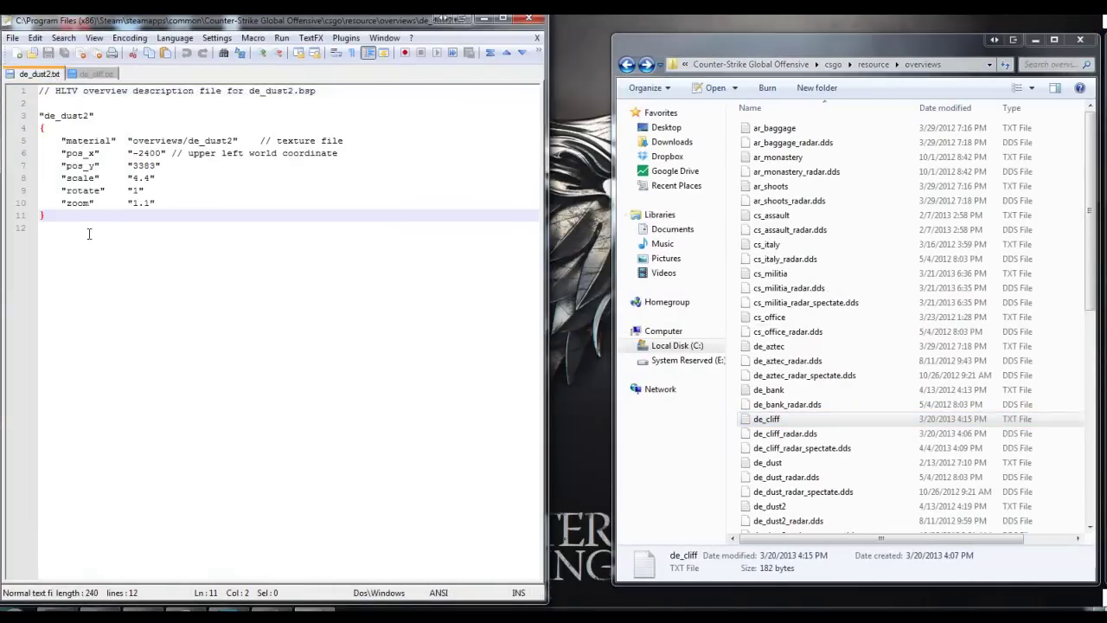
pyautogui.moveTo(91, 242); pyautogui.dragTo(38, 114)
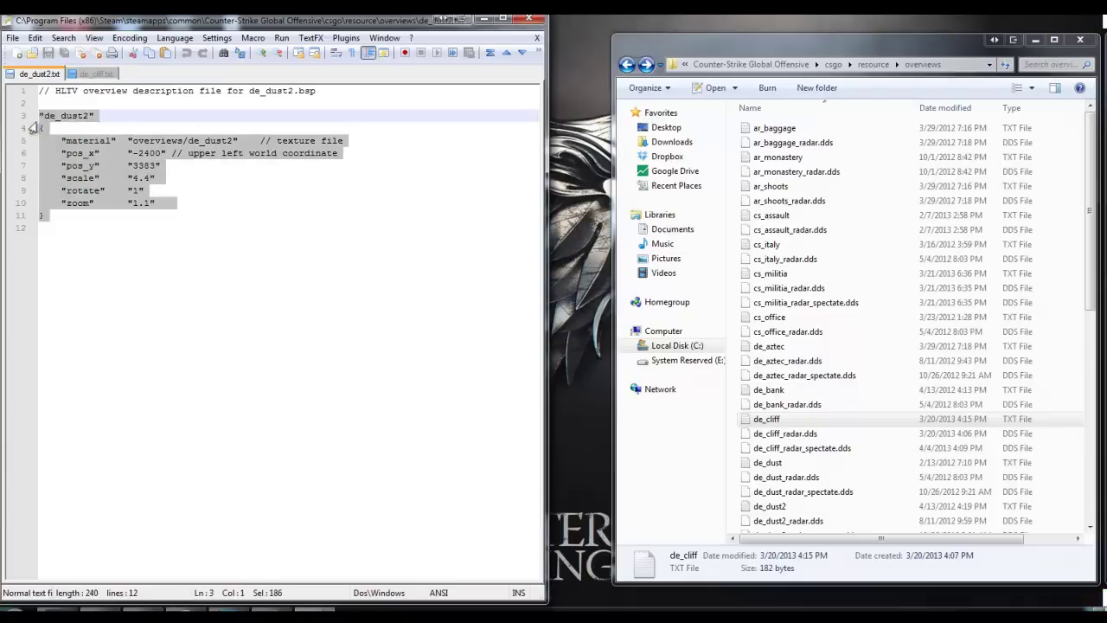
# - Review de_cliff.txt's map name, material path, rotate and zoom values against de_dust2.txt
pyautogui.click(91, 73)
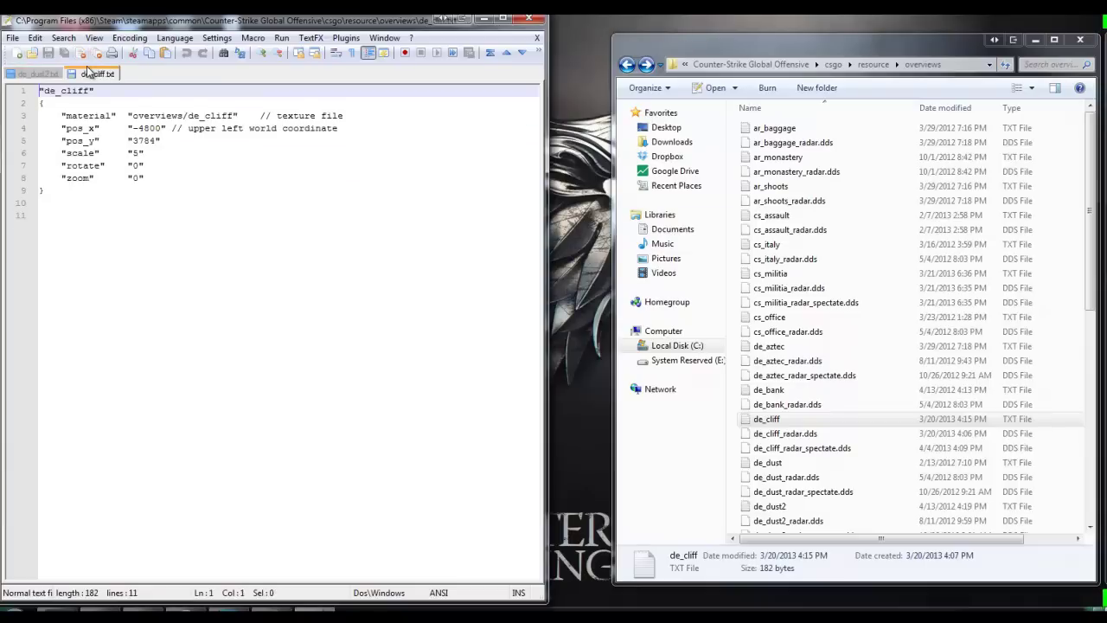
pyautogui.click(113, 216)
pyautogui.click(48, 90)
pyautogui.moveTo(87, 90); pyautogui.dragTo(45, 90)
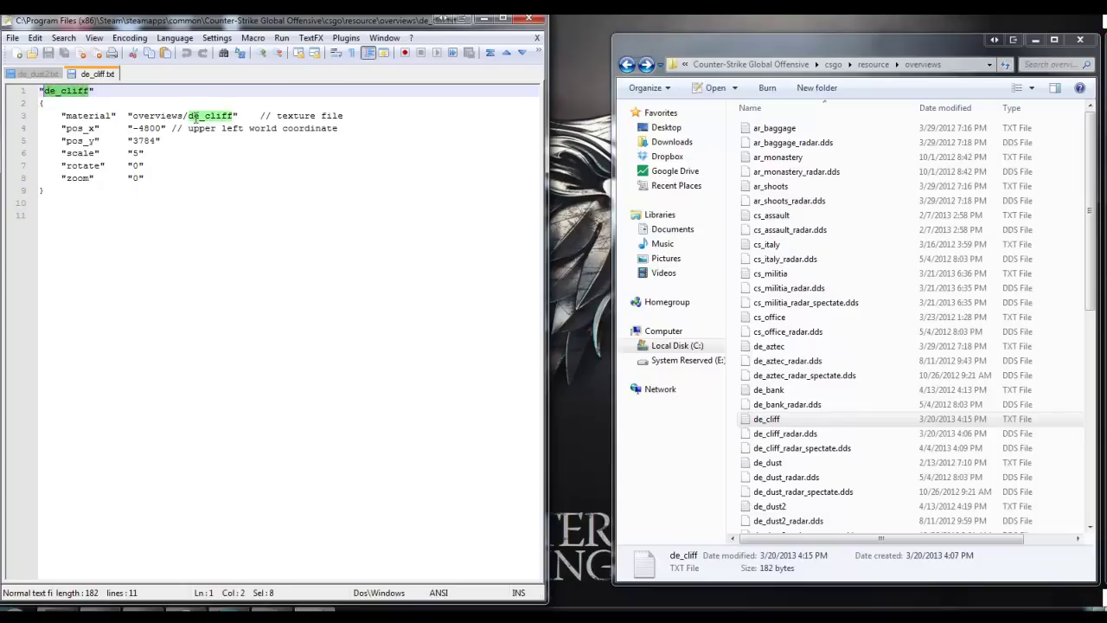
pyautogui.moveTo(188, 115); pyautogui.dragTo(236, 115)
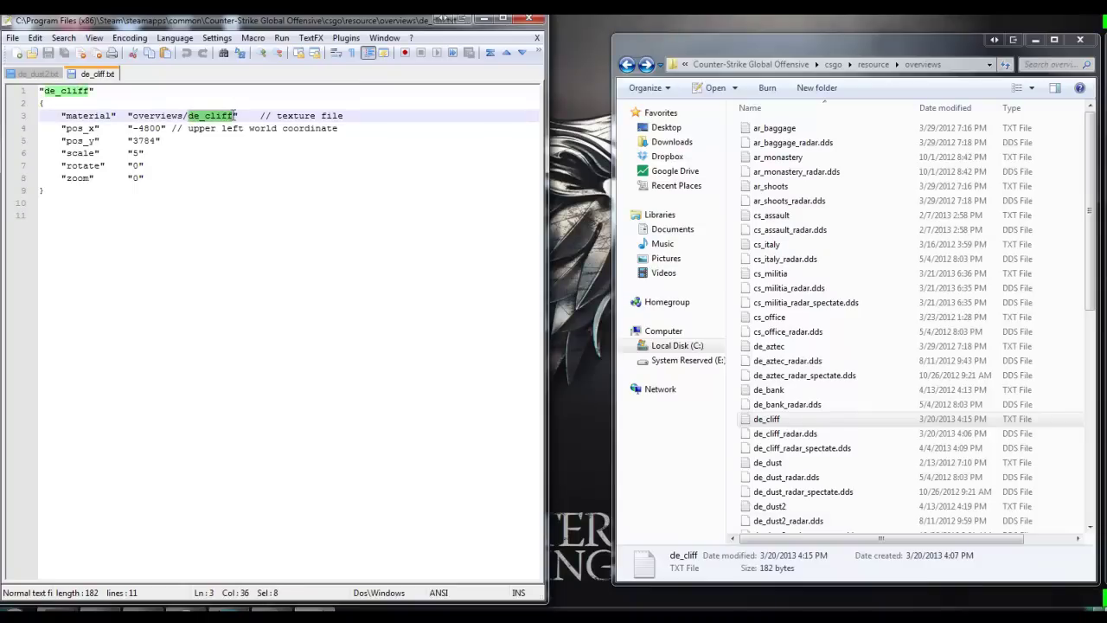
pyautogui.click(223, 117)
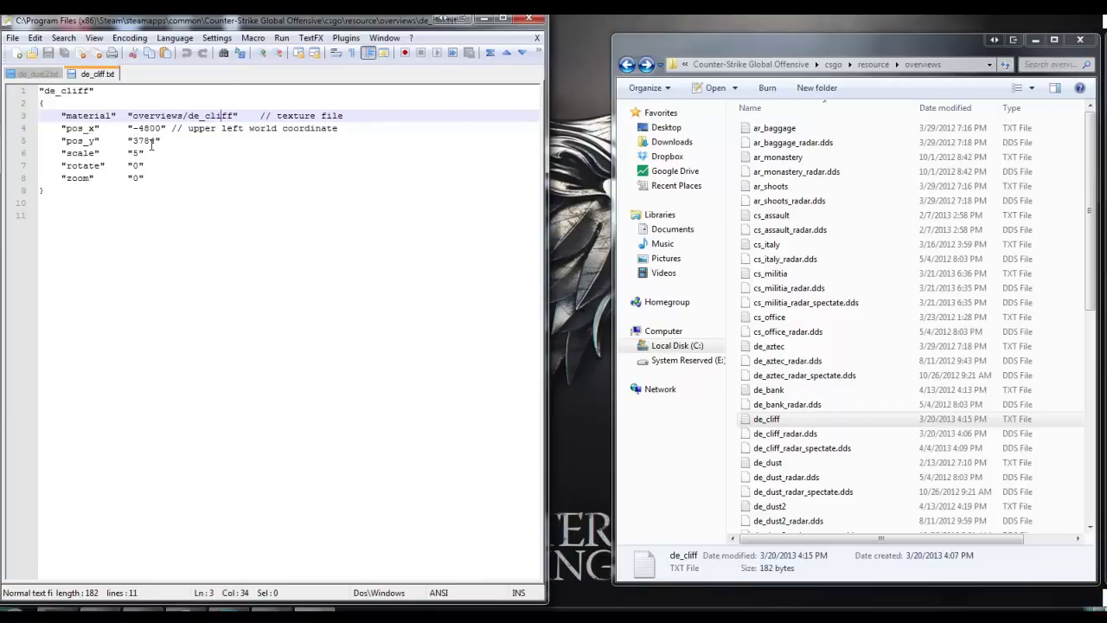
pyautogui.click(139, 165)
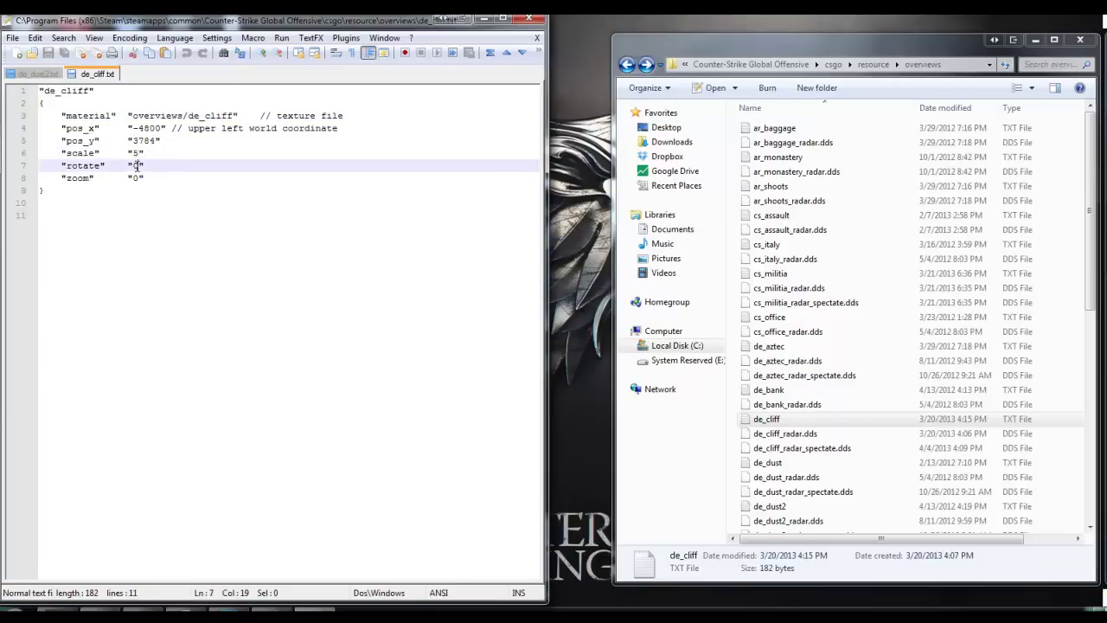
pyautogui.click(139, 177)
pyautogui.click(64, 74)
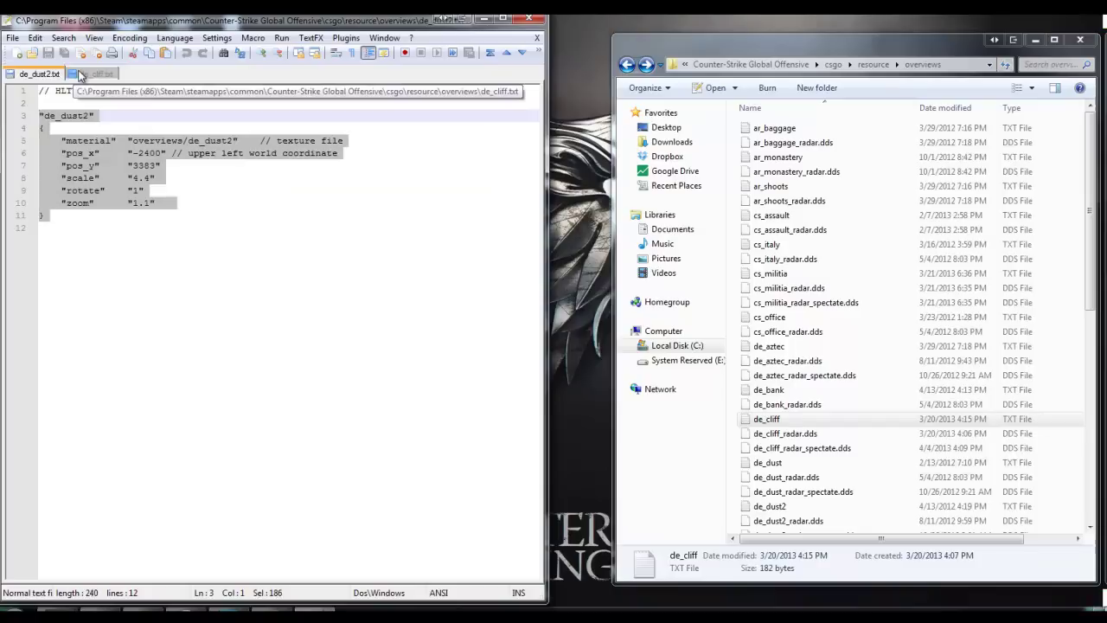
pyautogui.click(93, 75)
pyautogui.doubleClick(136, 177)
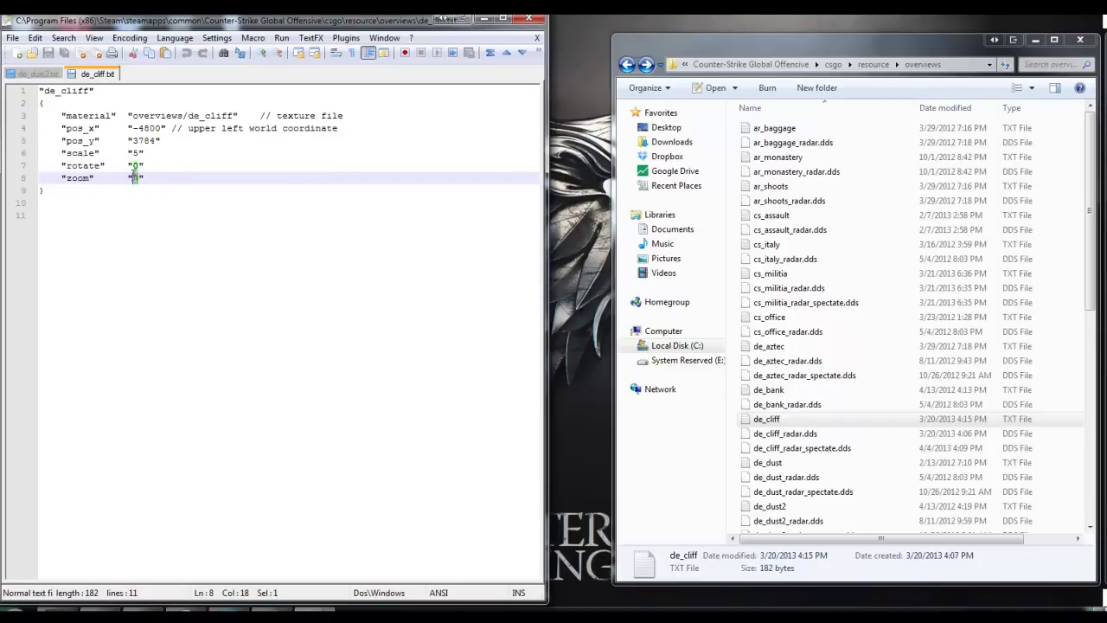
pyautogui.doubleClick(135, 178)
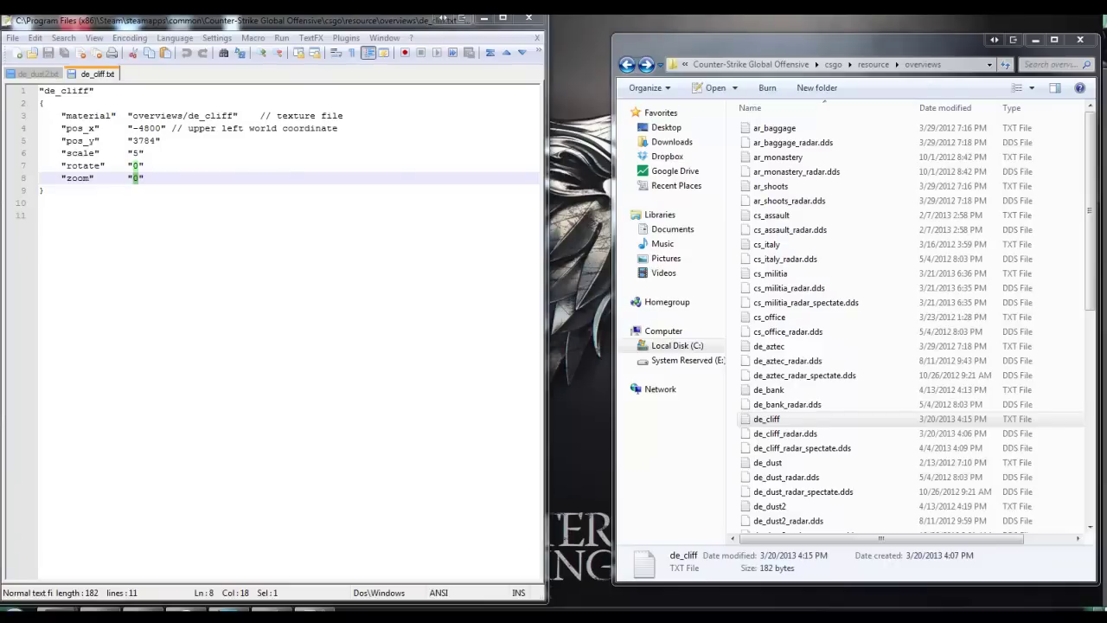
# - Snap the csgomaps example script beside de_cliff.txt and compare its MAP X/Y COORDS with pos_x/pos_y
pyautogui.hotkey('alt', 'Tab')
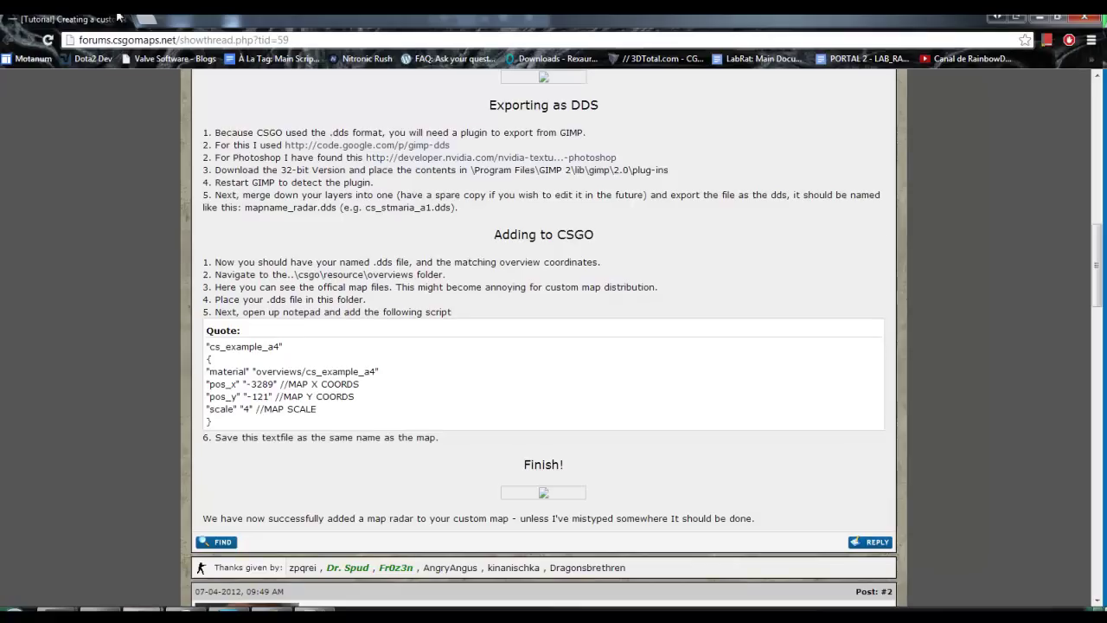
pyautogui.press('super+Right')
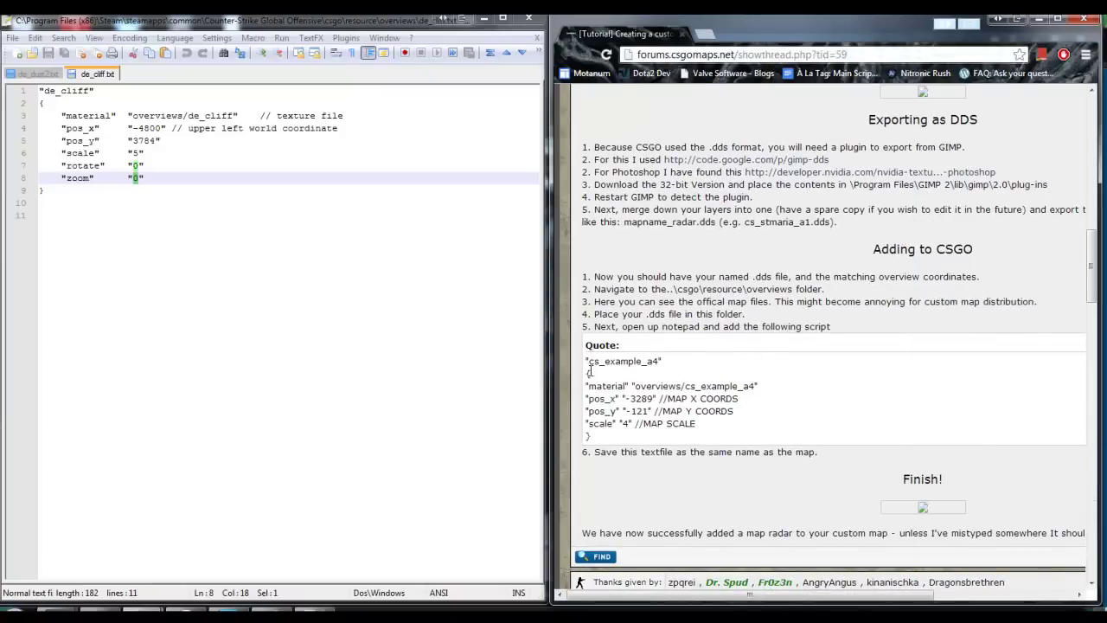
pyautogui.moveTo(667, 398); pyautogui.dragTo(738, 399)
pyautogui.moveTo(664, 411); pyautogui.dragTo(733, 412)
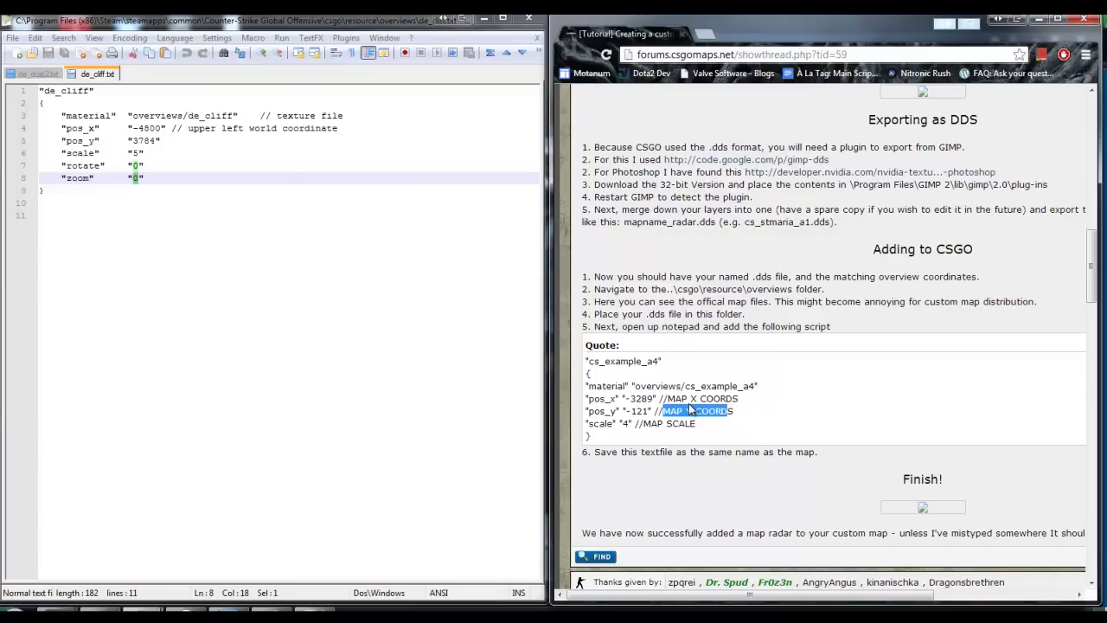
pyautogui.click(147, 141)
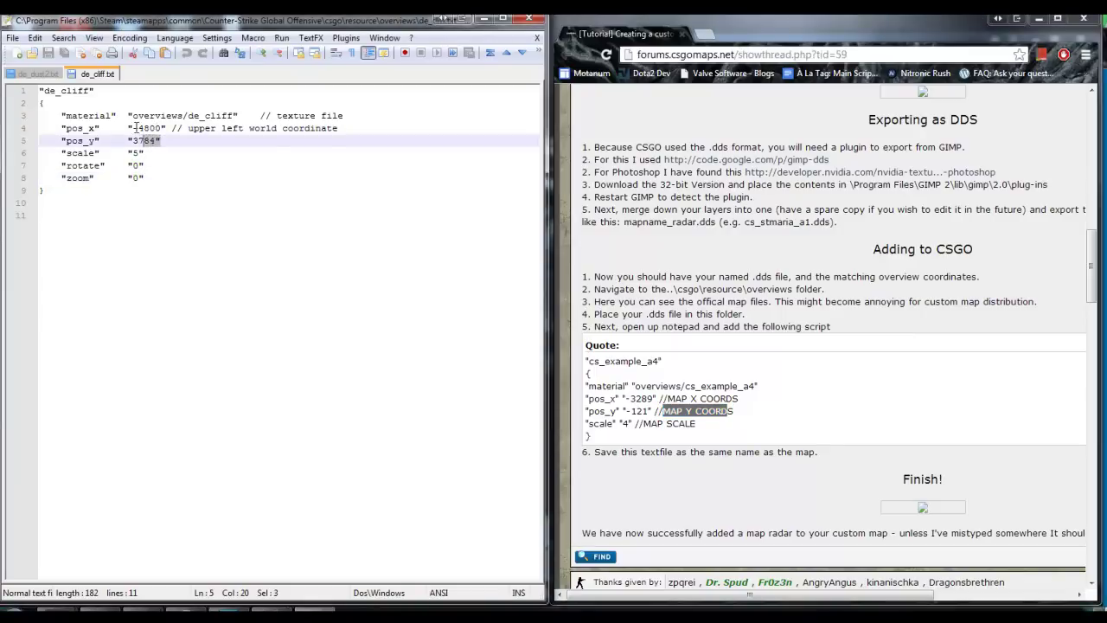
pyautogui.click(149, 128)
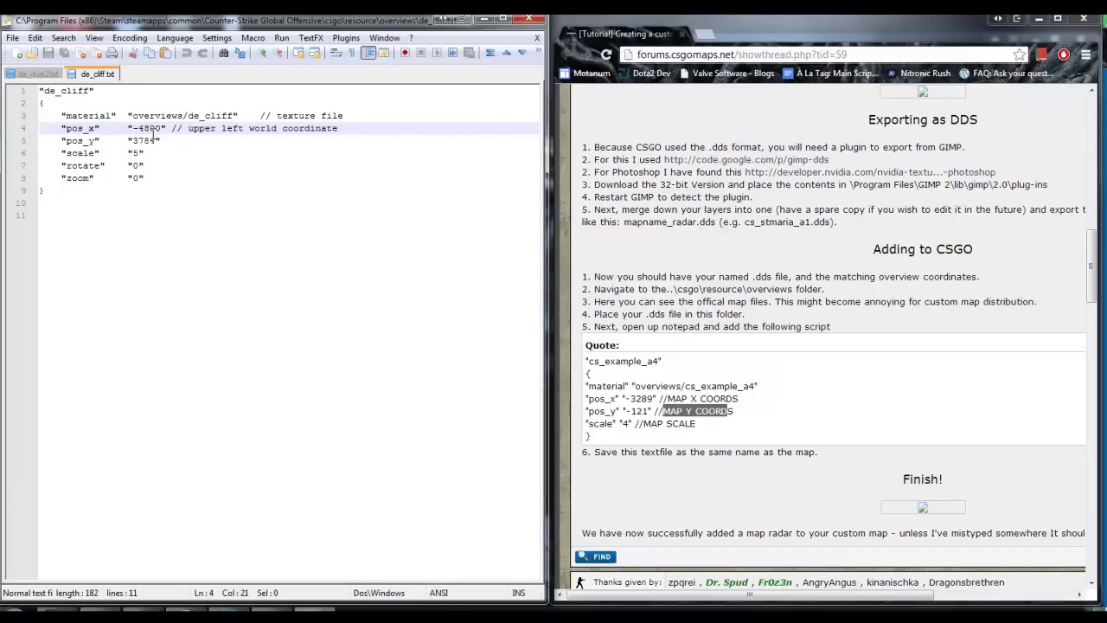
# - Move from the Steam library window to Photoshop's Untitled-3 de_cliff radar document
pyautogui.moveTo(58, 608)
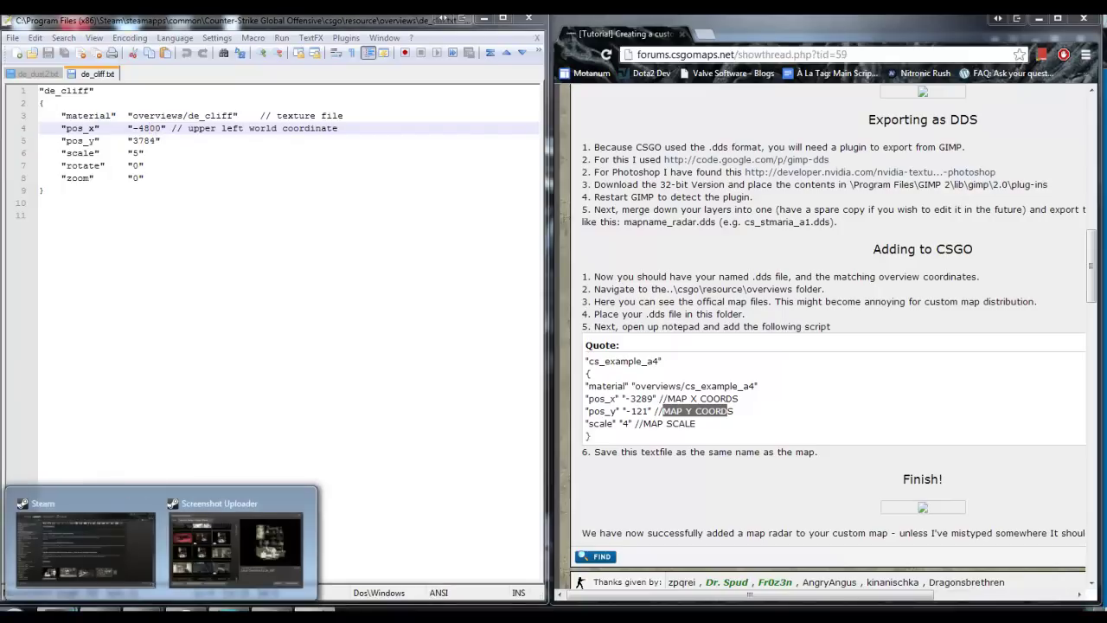
pyautogui.click(77, 544)
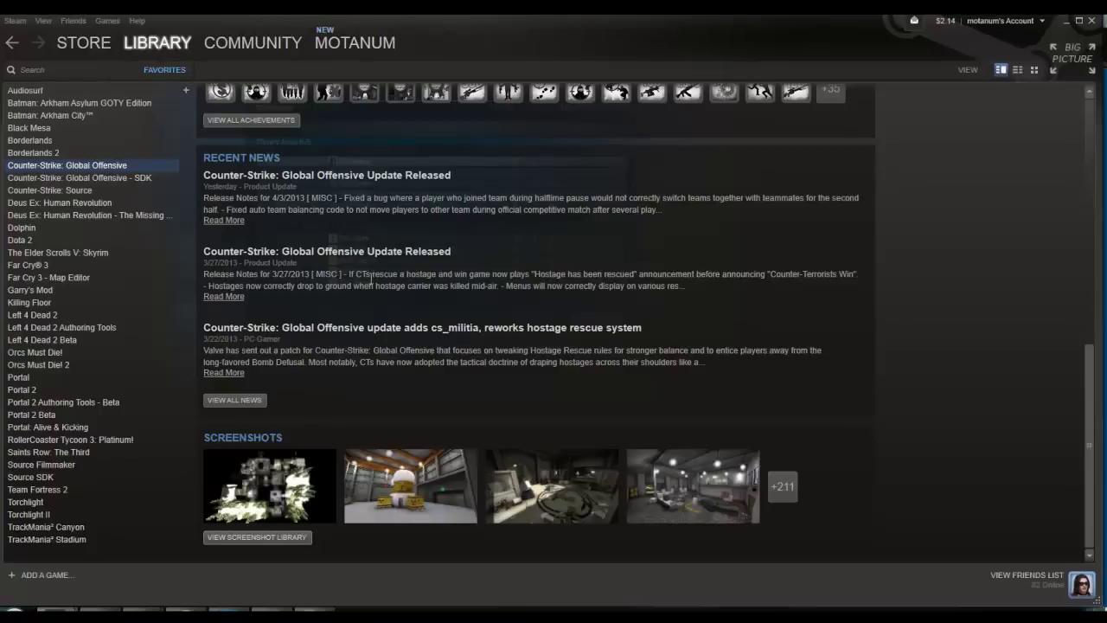
pyautogui.scroll(3, 371, 283)
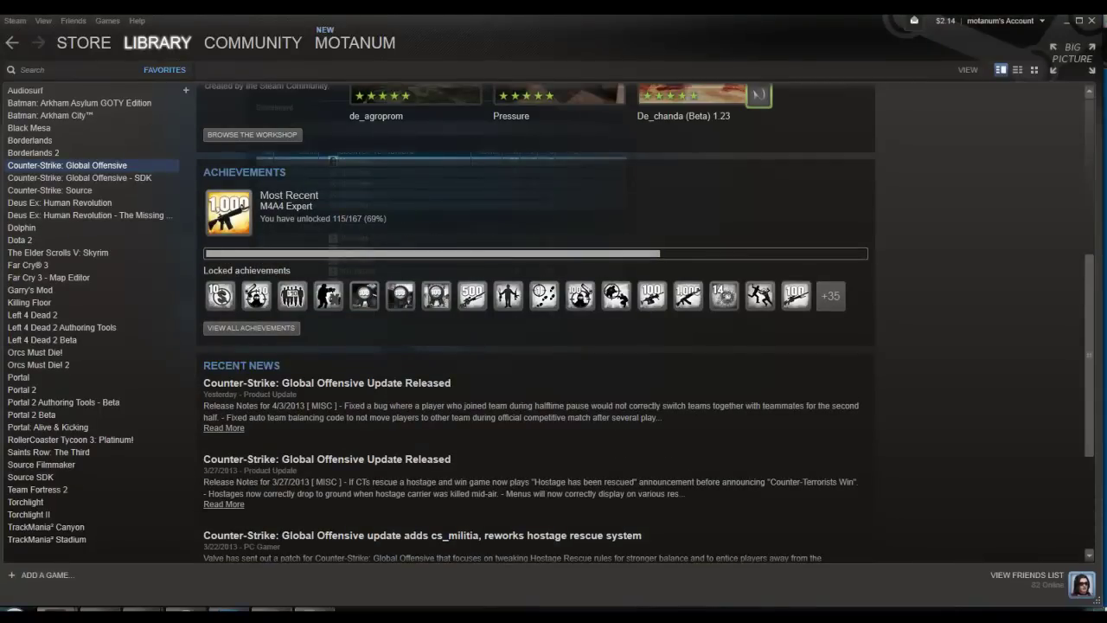
pyautogui.moveTo(273, 612)
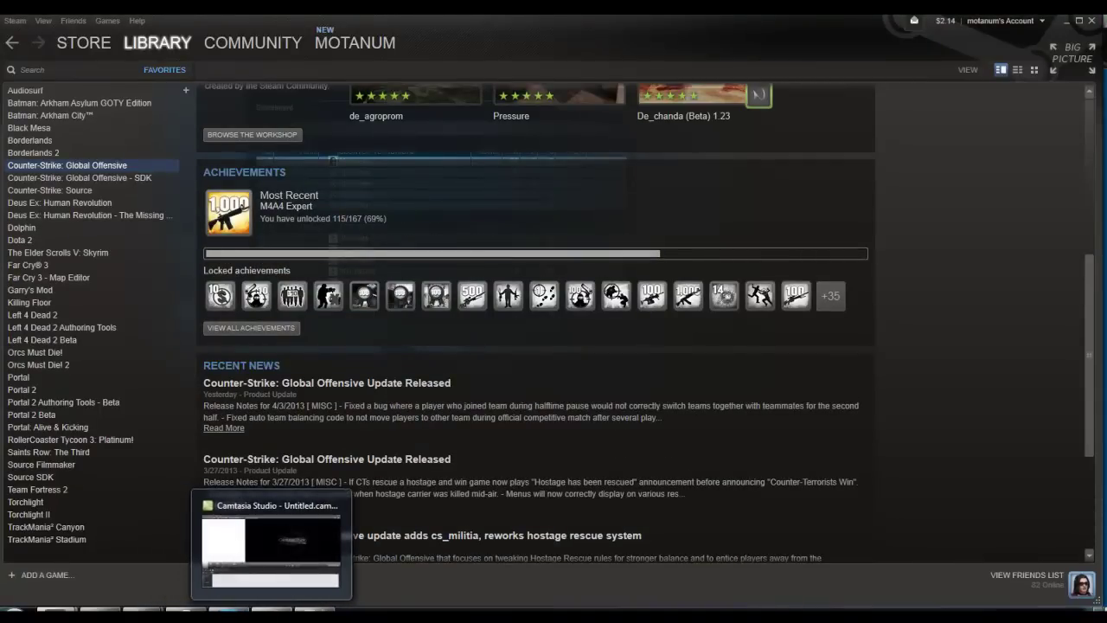
pyautogui.moveTo(156, 612)
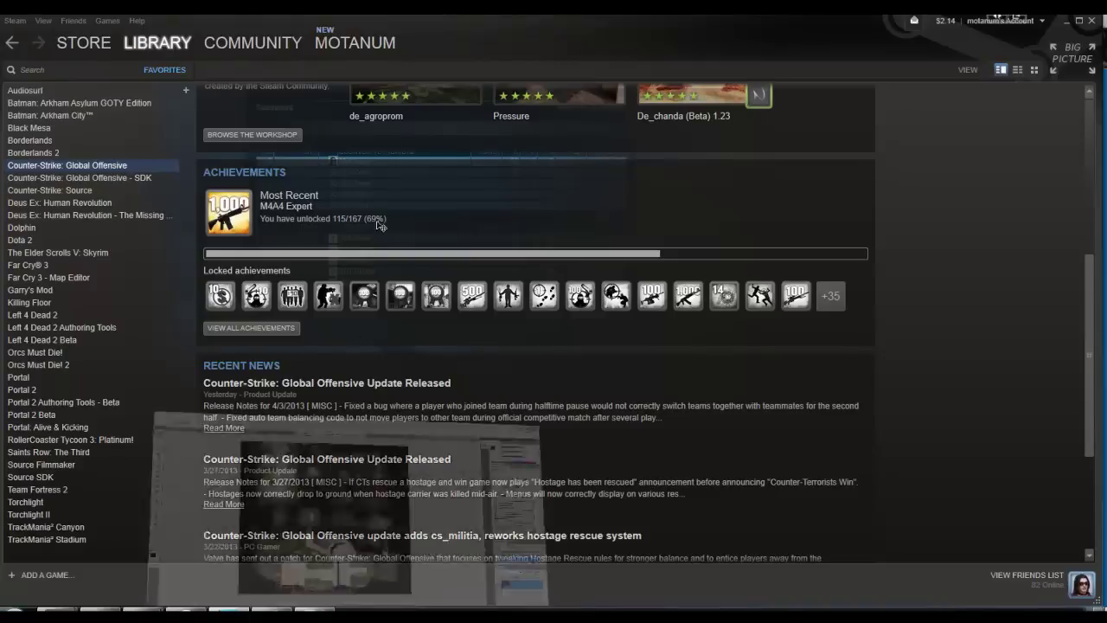
pyautogui.click(230, 612)
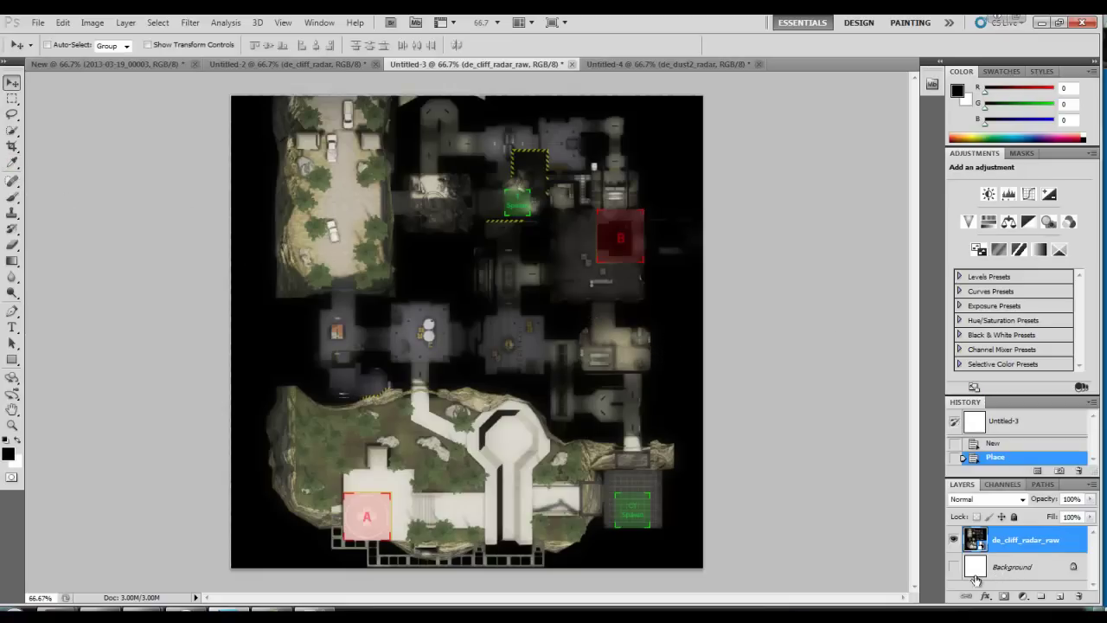
# - Add a new layer at 68% opacity and set up a pure blue brush
pyautogui.click(1060, 596)
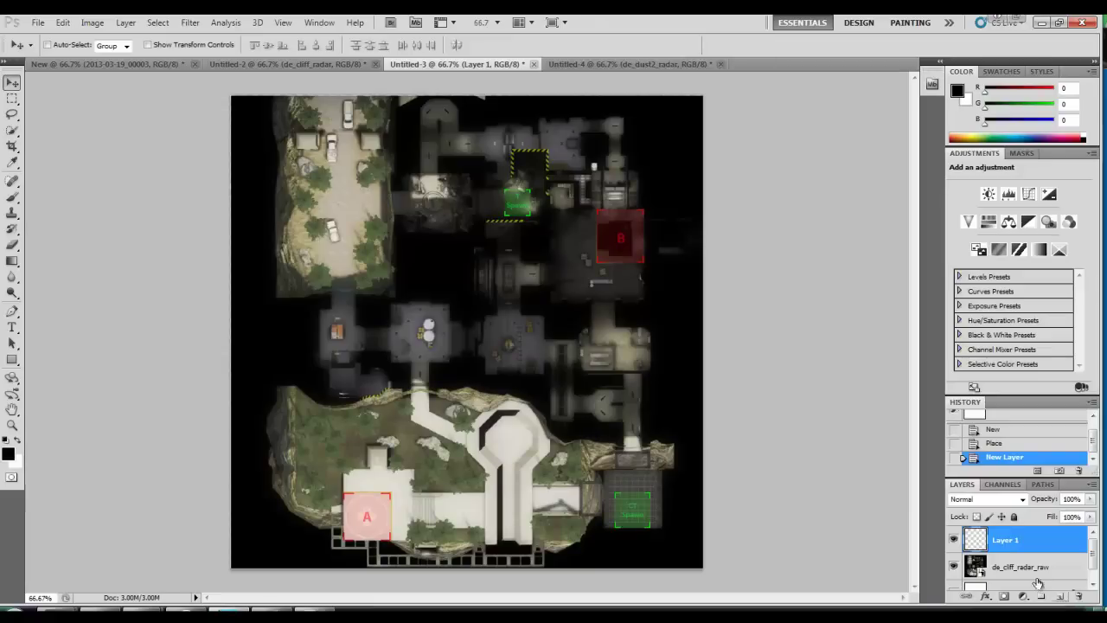
pyautogui.click(12, 197)
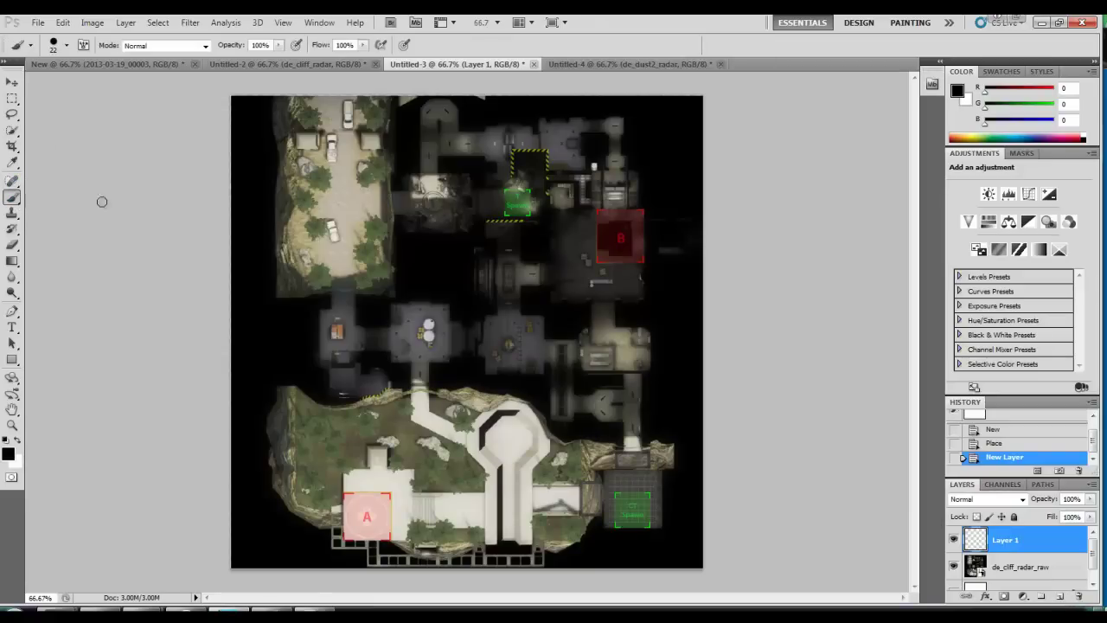
pyautogui.click(636, 352)
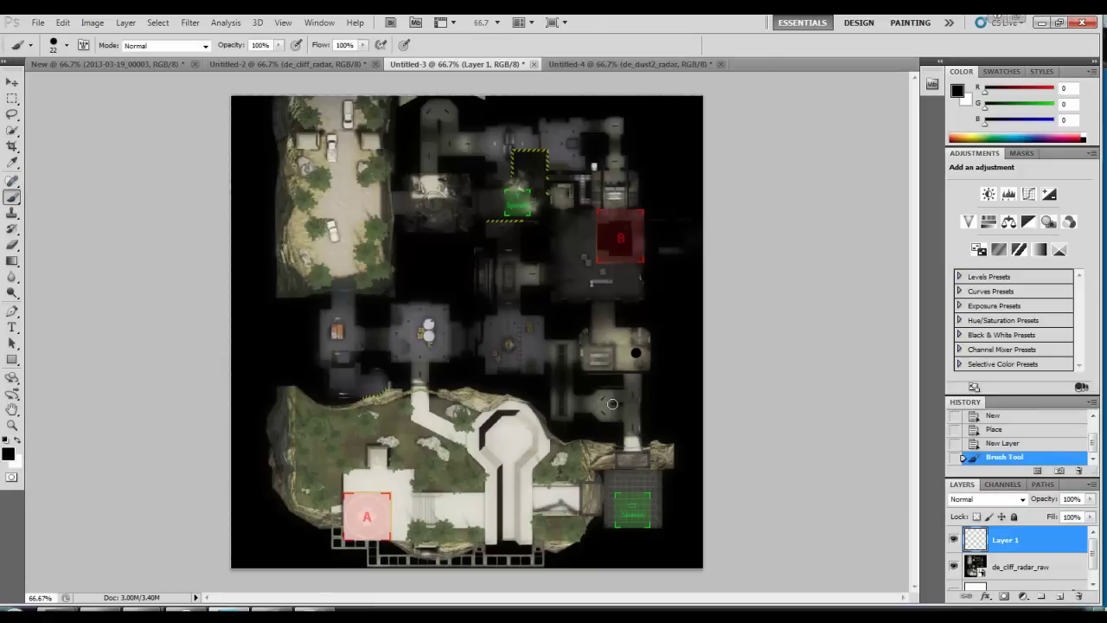
pyautogui.hotkey('ctrl', 'z')
pyautogui.moveTo(986, 128); pyautogui.dragTo(1057, 125)
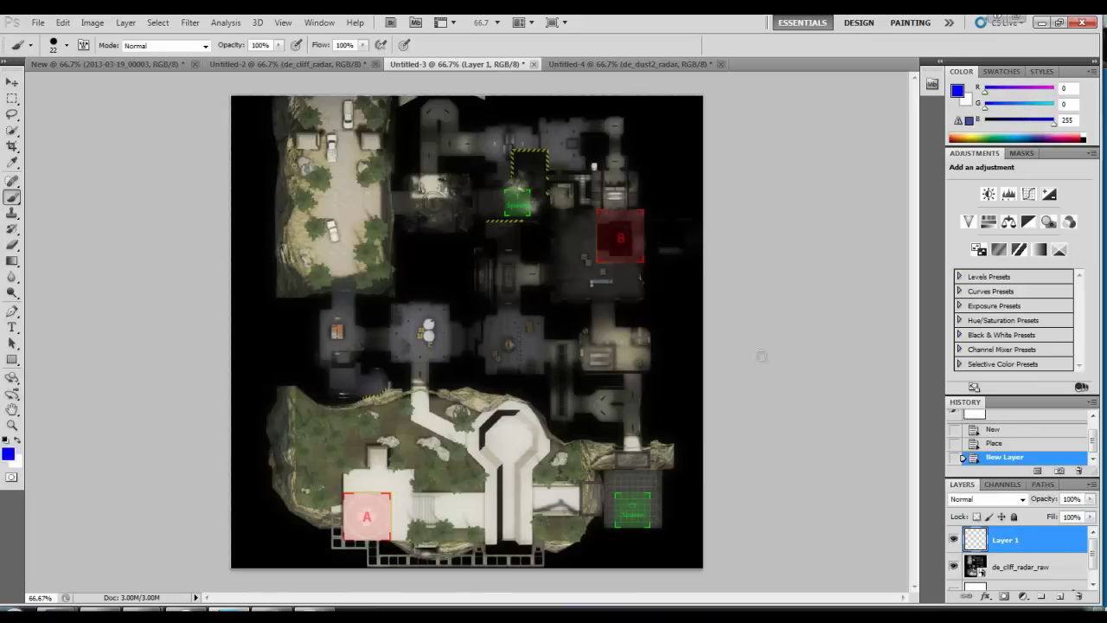
pyautogui.click(1090, 500)
pyautogui.moveTo(1088, 516); pyautogui.dragTo(1072, 517)
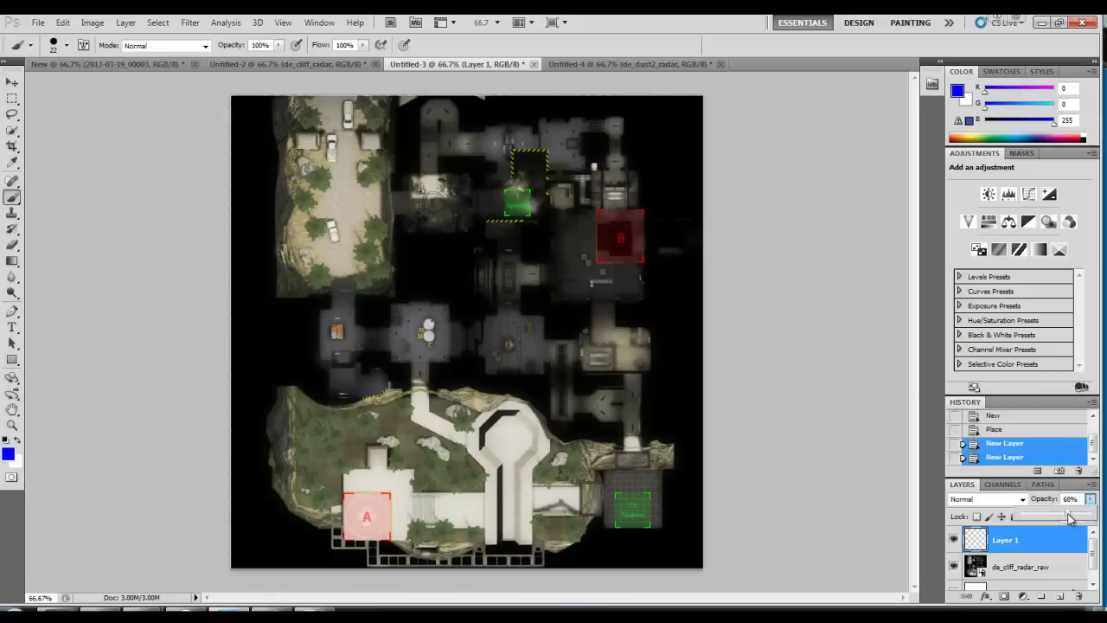
# - Paint two blue marker dots on the map, including one in the central corridor
pyautogui.click(645, 338)
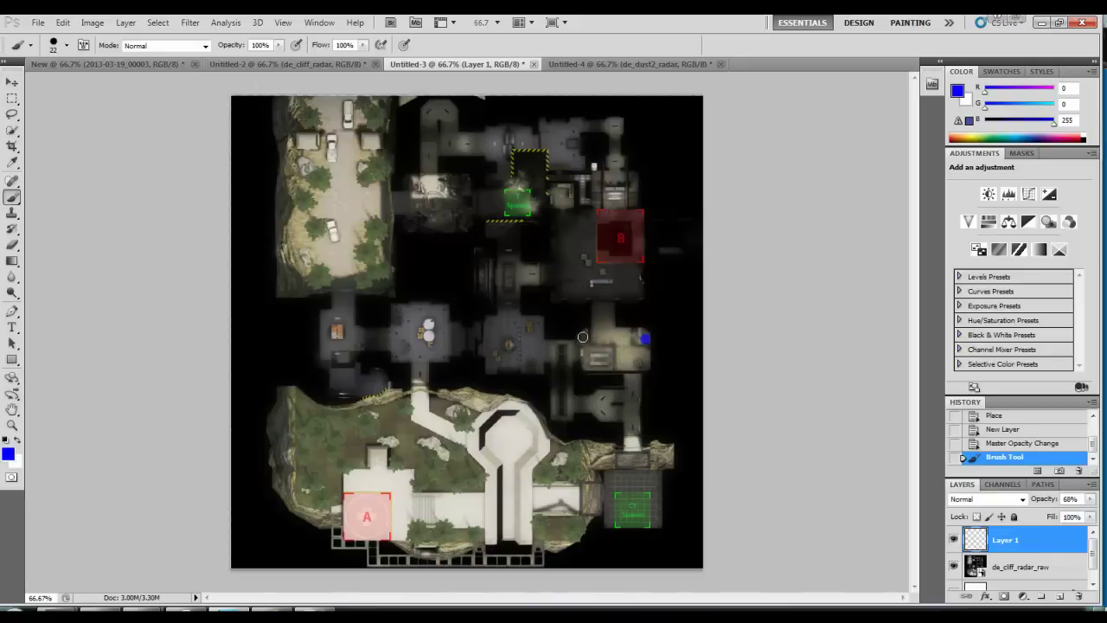
pyautogui.click(683, 339)
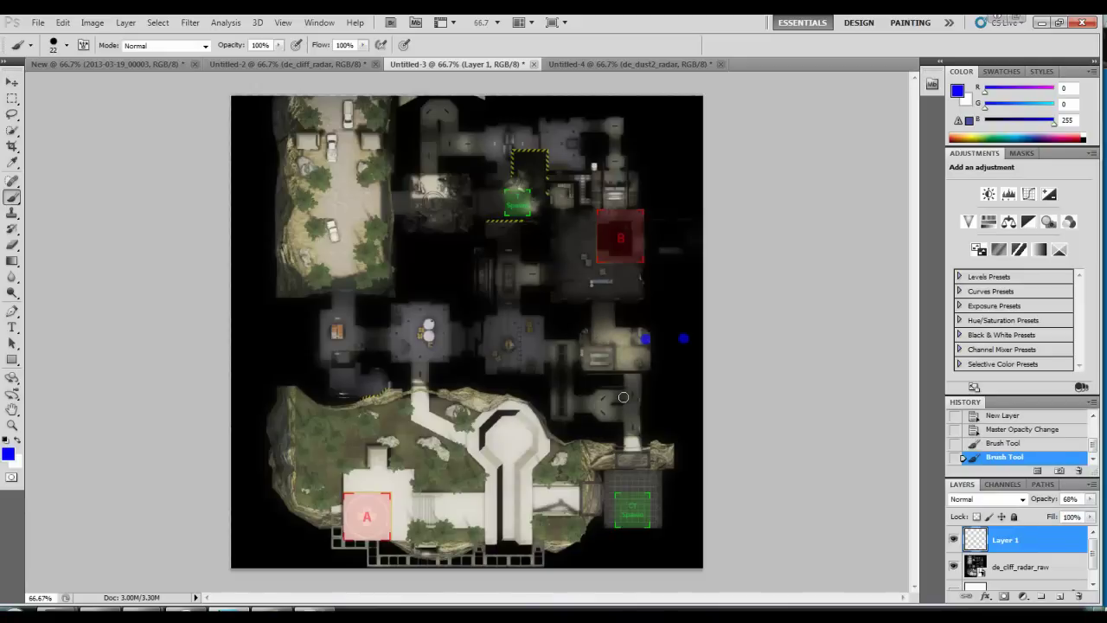
pyautogui.hotkey('ctrl', 'z')
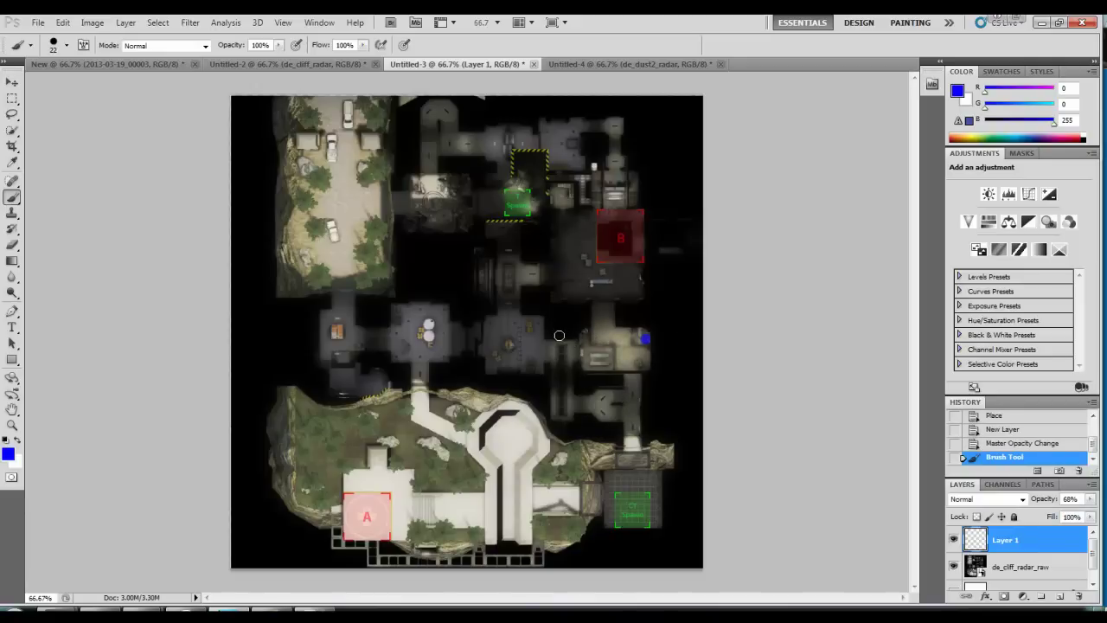
pyautogui.click(559, 337)
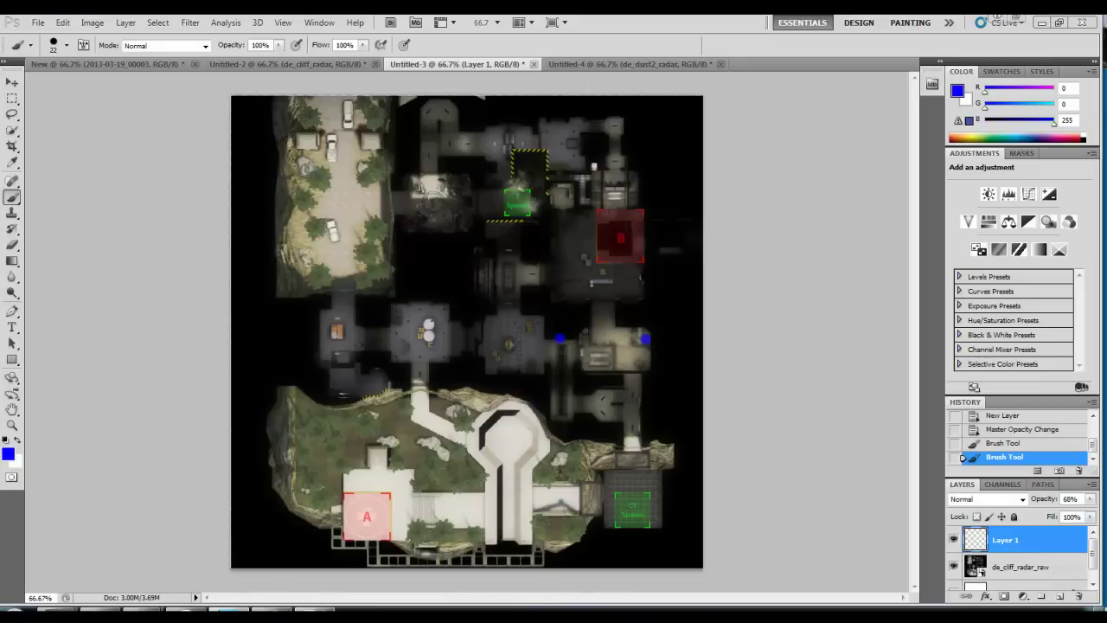
pyautogui.click(278, 610)
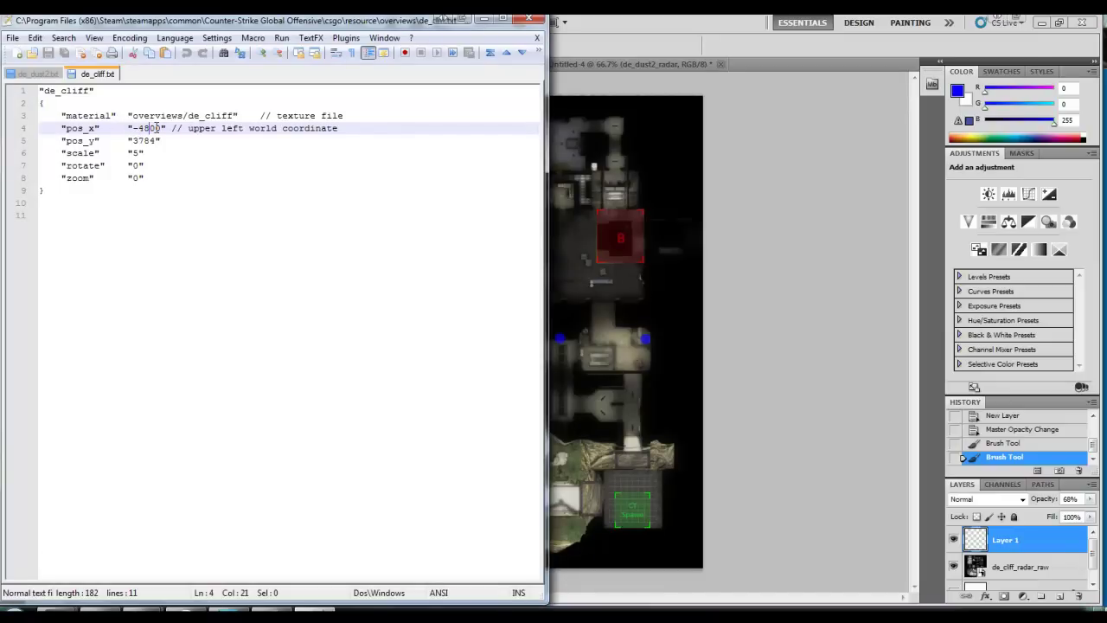
# - Try new pos_x digits in de_cliff.txt while painting blue check marks on the radar
pyautogui.click(650, 343)
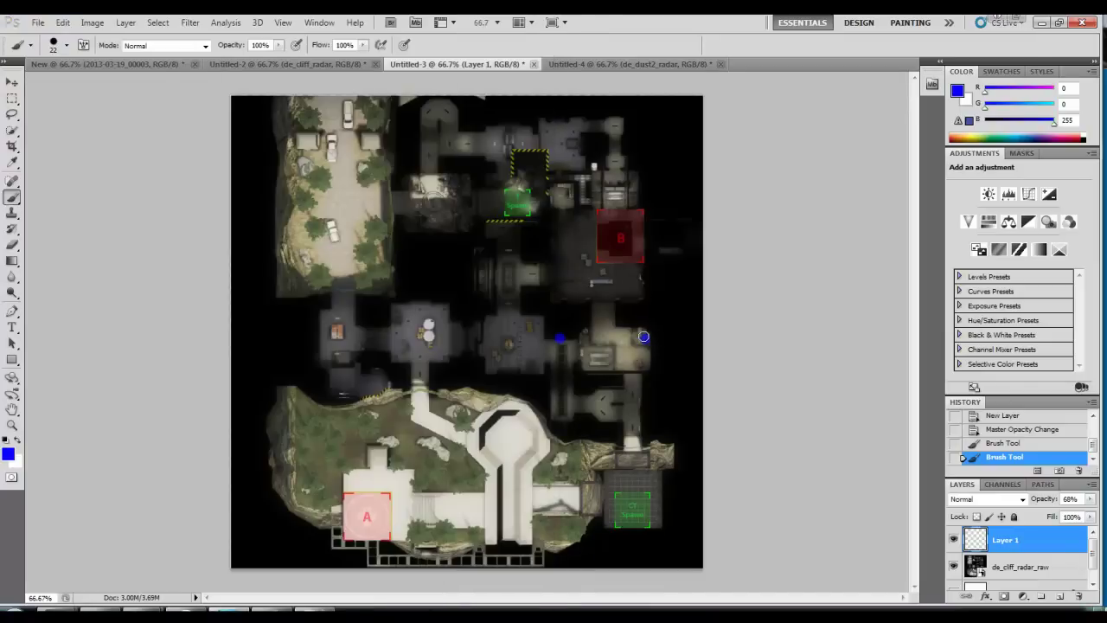
pyautogui.moveTo(647, 335); pyautogui.dragTo(647, 282)
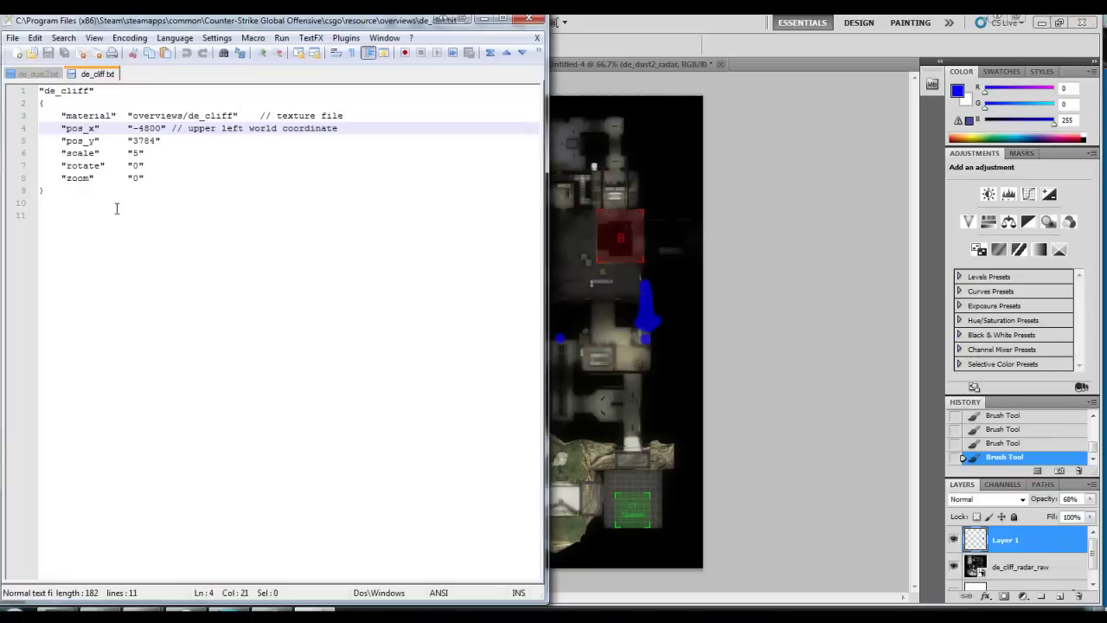
pyautogui.press('BackSpace')
pyautogui.press('BackSpace')
pyautogui.write('40')
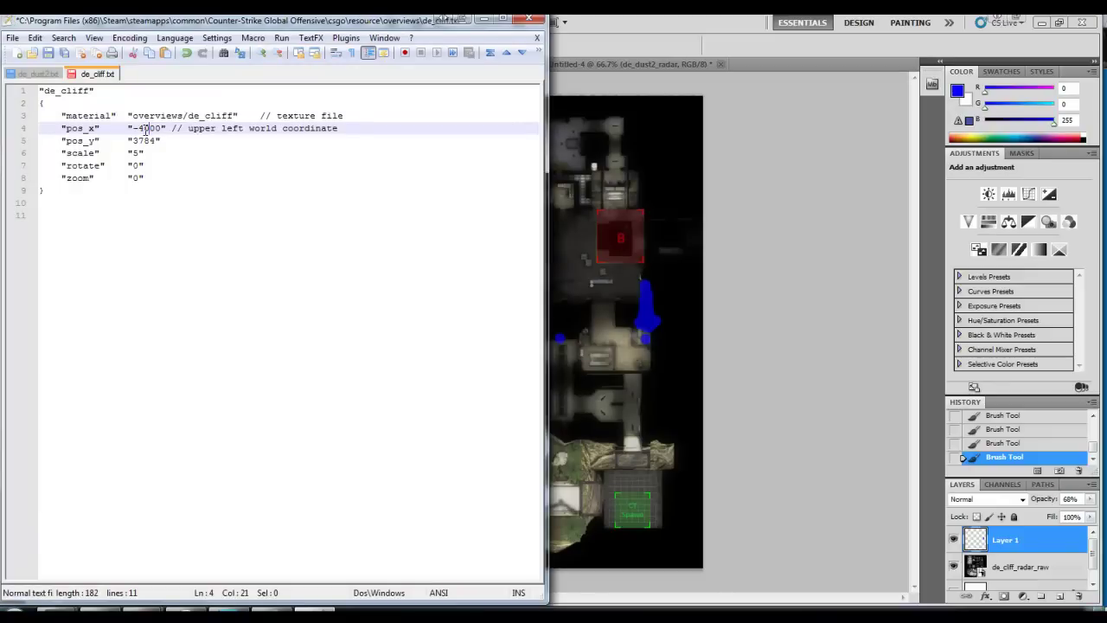
pyautogui.press('BackSpace')
pyautogui.press('BackSpace')
pyautogui.write('5')
pyautogui.hotkey('alt', 'Tab')
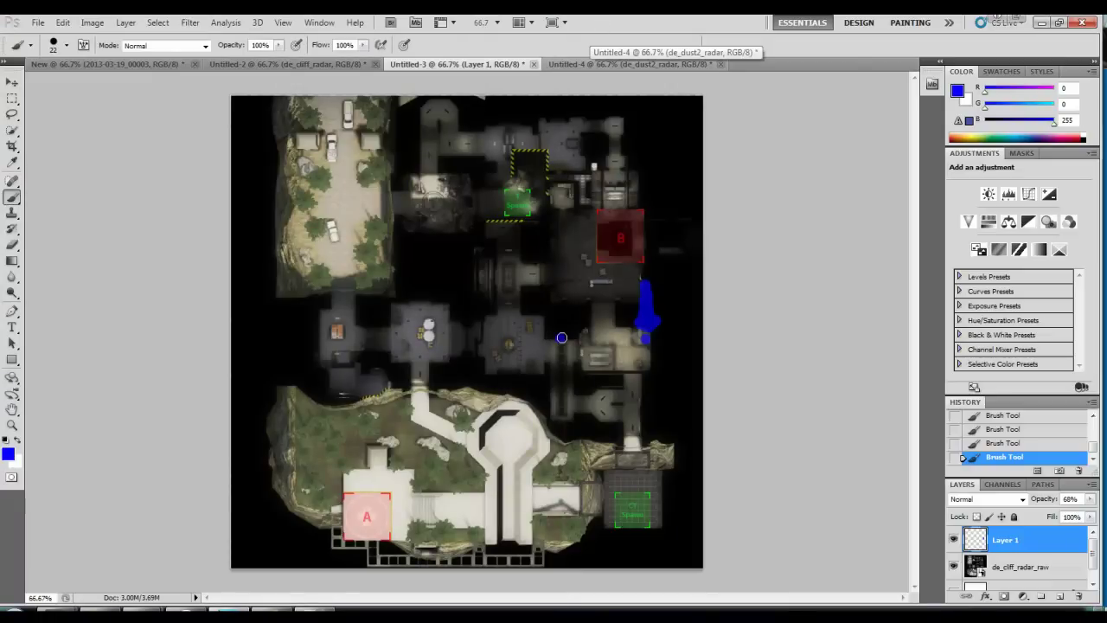
pyautogui.click(666, 338)
# - Restore pos_x to -4800, save de_cliff.txt, check de_dust2.txt, and close Notepad++
pyautogui.click(327, 609)
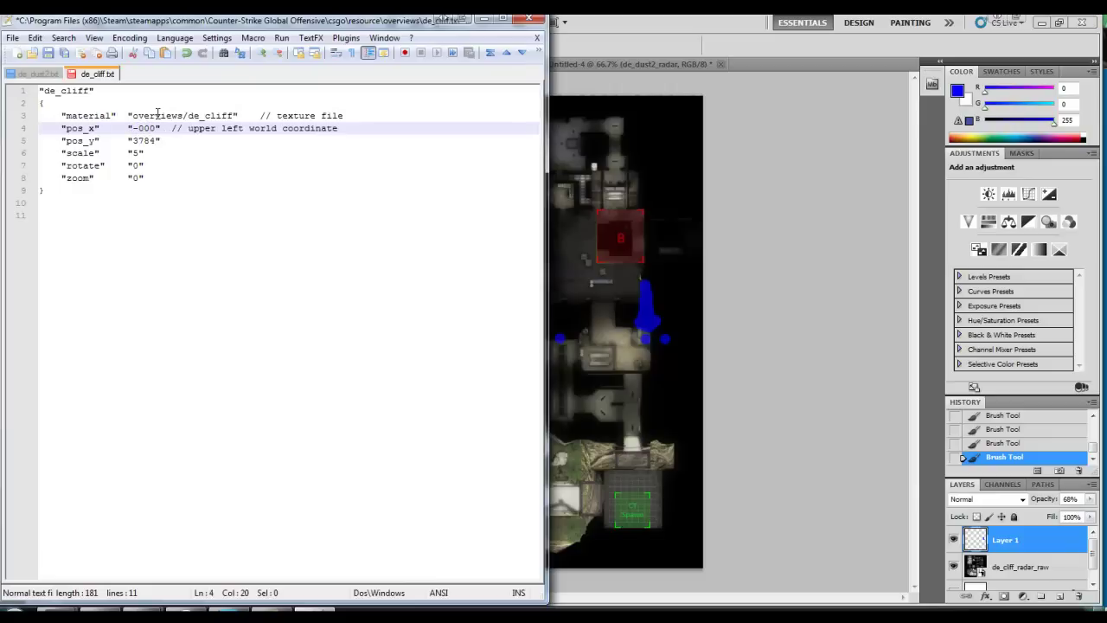
pyautogui.write('48')
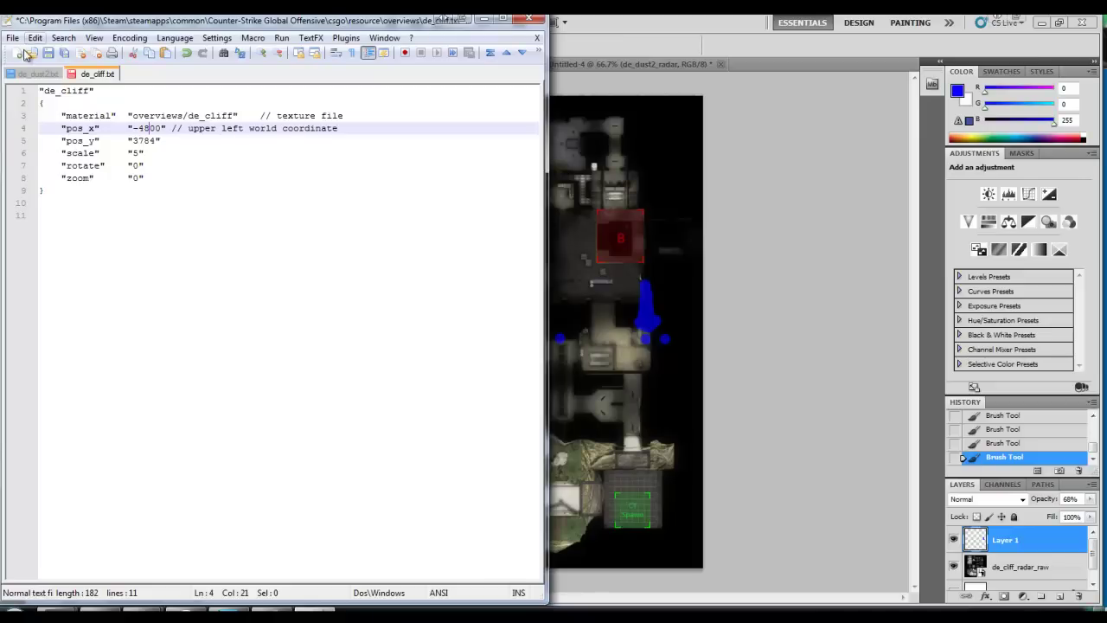
pyautogui.click(51, 53)
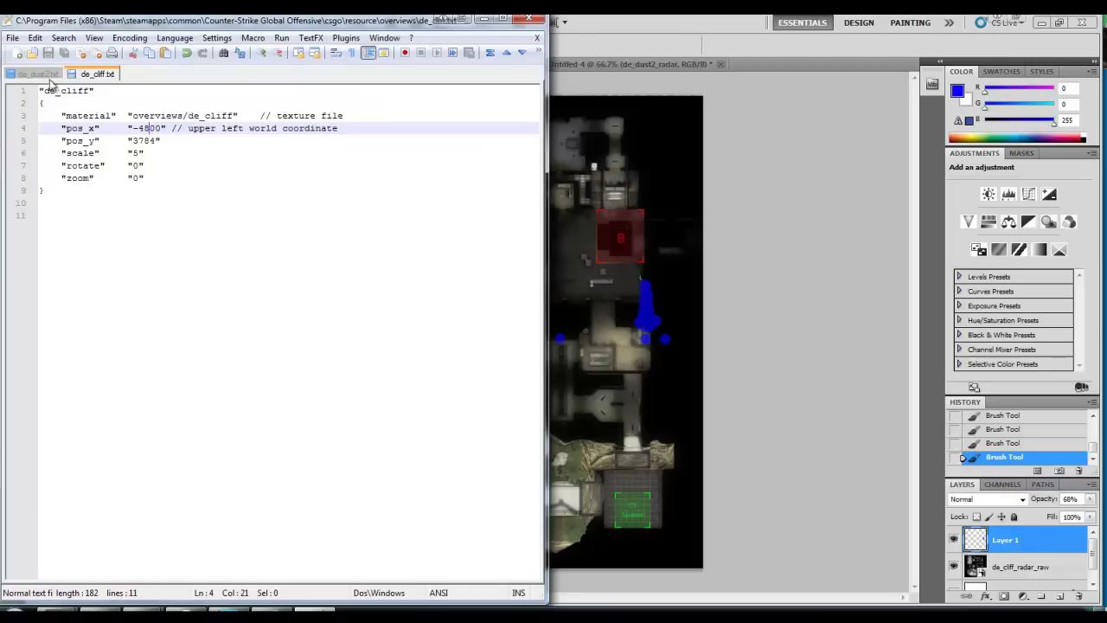
pyautogui.click(43, 74)
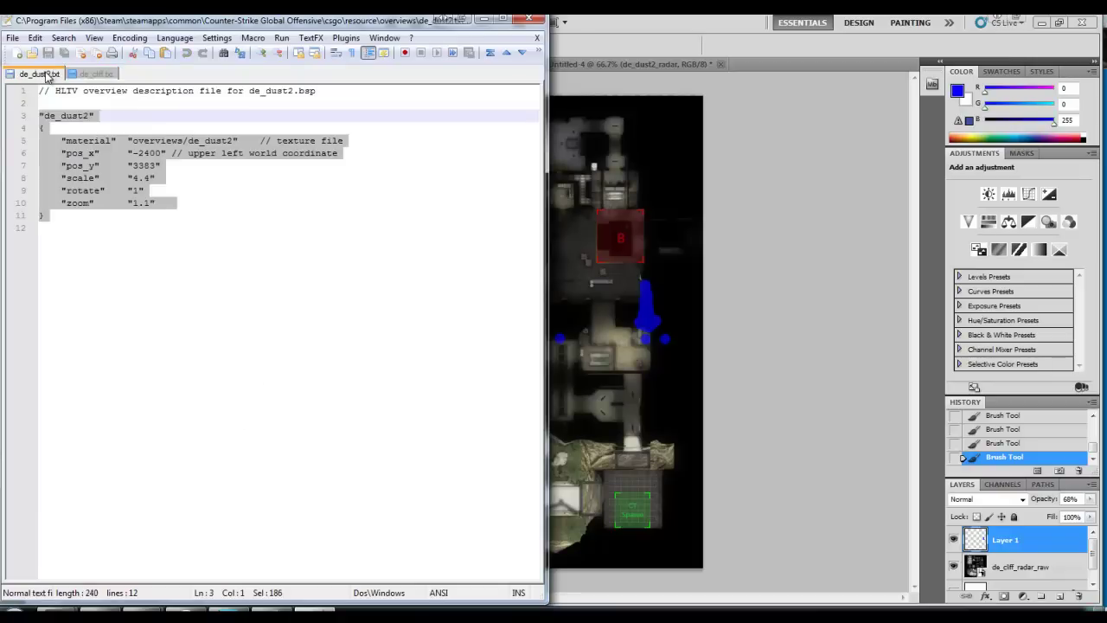
pyautogui.click(529, 18)
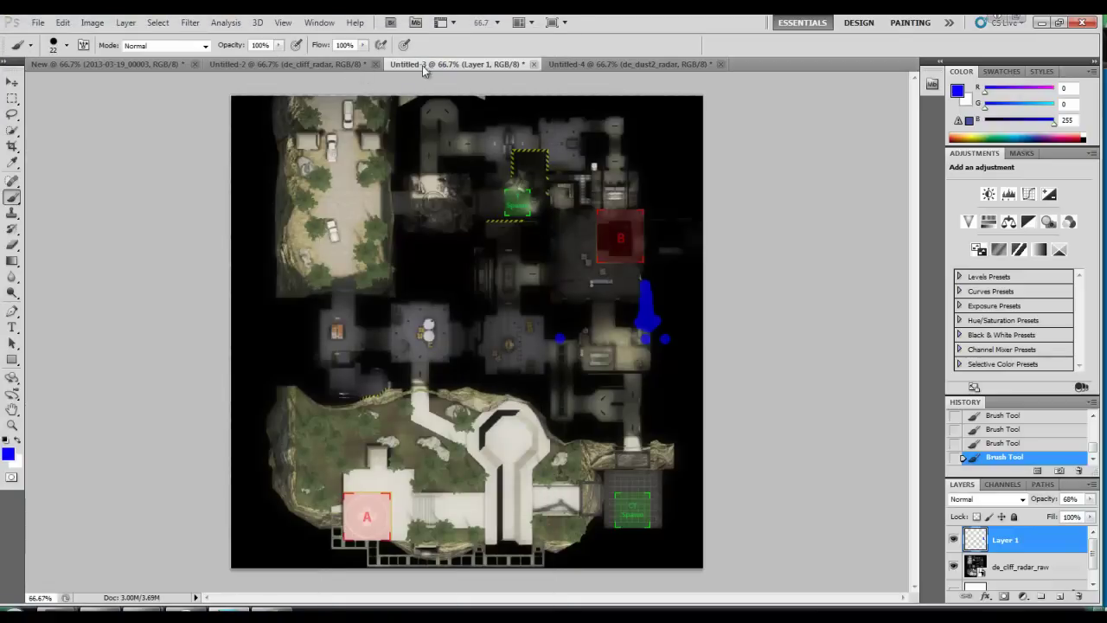
# - Scribble blue loops on the map, then quit discarding Untitled-3, Untitled-2, Untitled-4 and the last document
pyautogui.moveTo(343, 179)
pyautogui.mouseDown()
pyautogui.moveTo(644, 320)
pyautogui.moveTo(564, 325)
pyautogui.mouseUp()
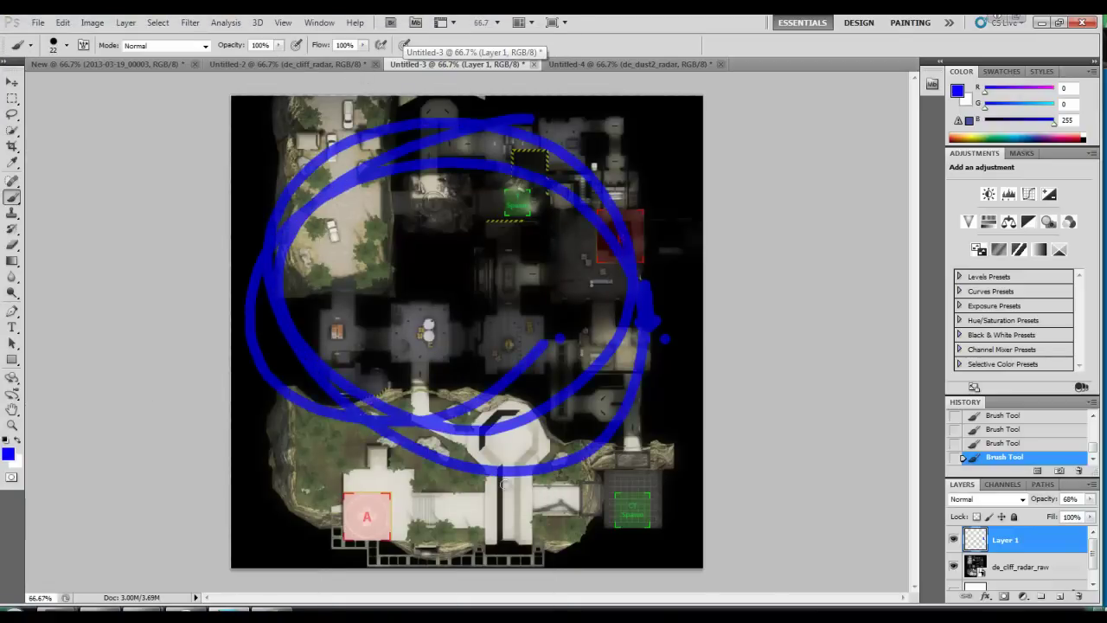
pyautogui.click(1080, 21)
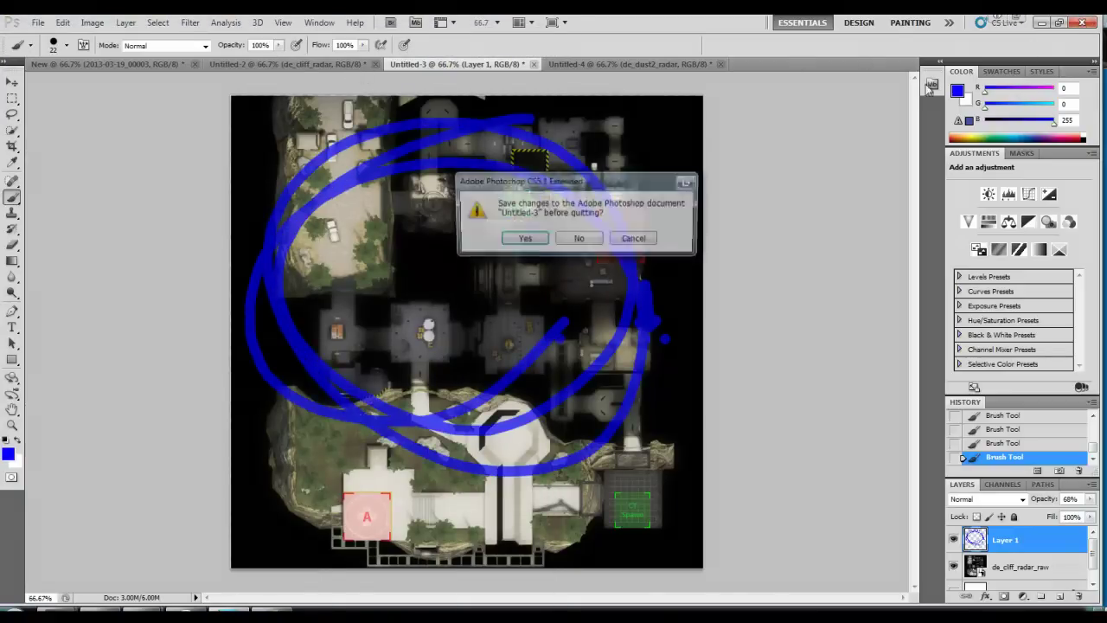
pyautogui.click(579, 238)
pyautogui.click(579, 238)
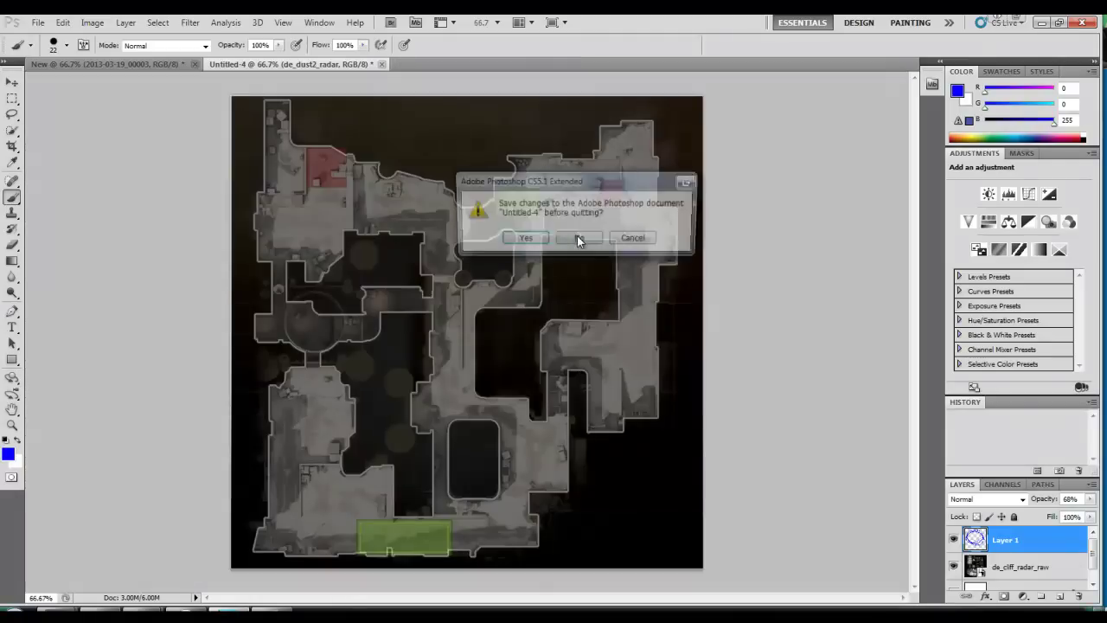
pyautogui.click(578, 238)
pyautogui.click(579, 238)
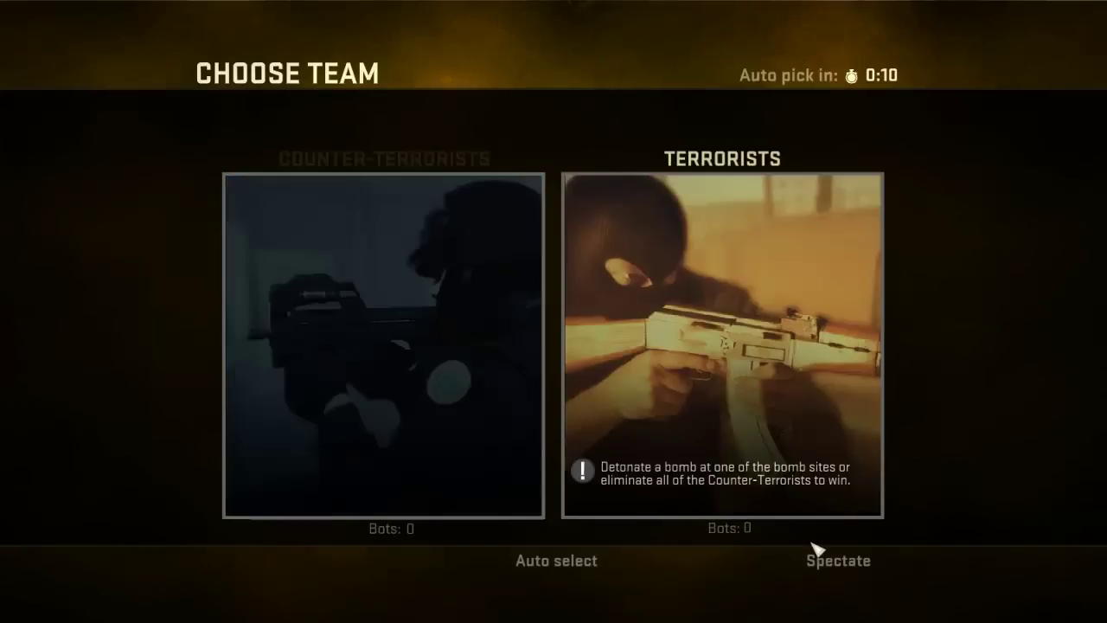
# - Join de_cliff as a spectator and toggle the overview to show the custom radar
pyautogui.click(838, 561)
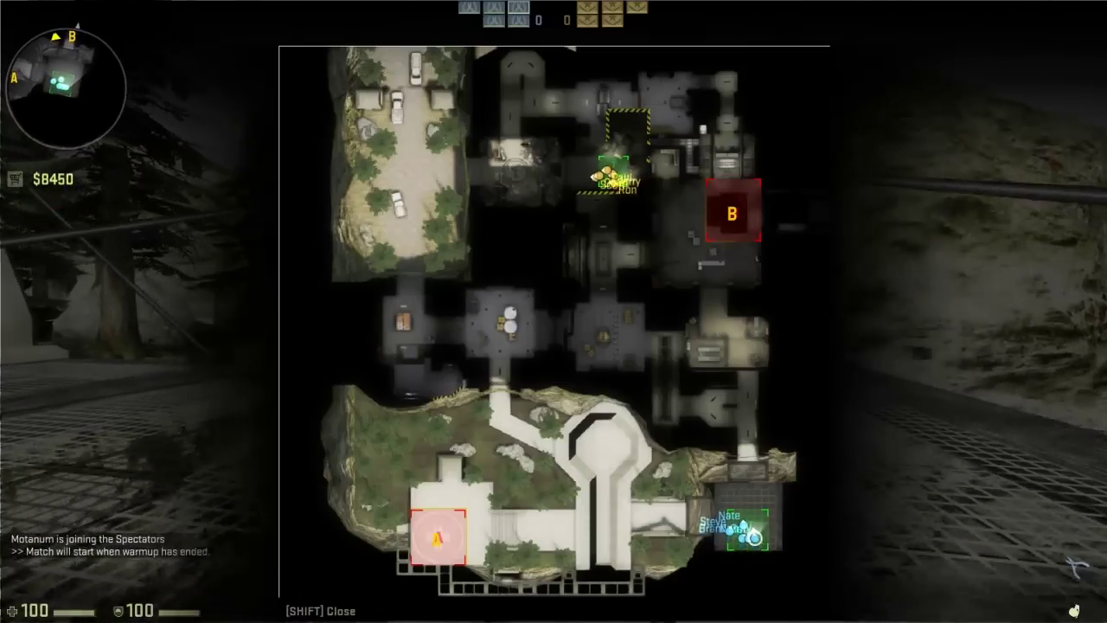
pyautogui.press('shift')
pyautogui.press('shift')
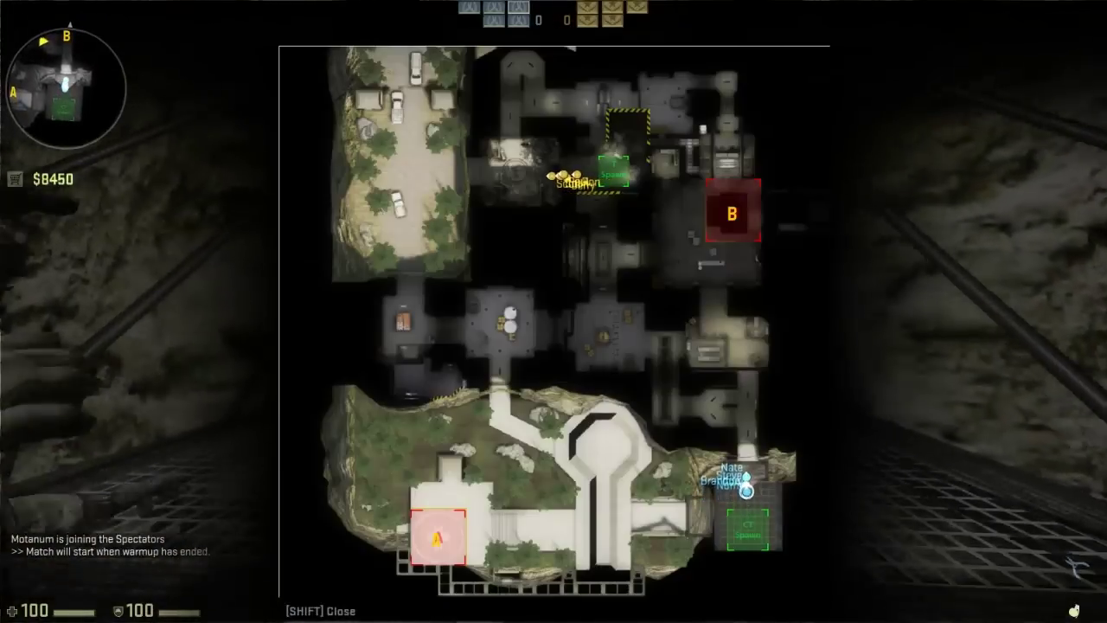